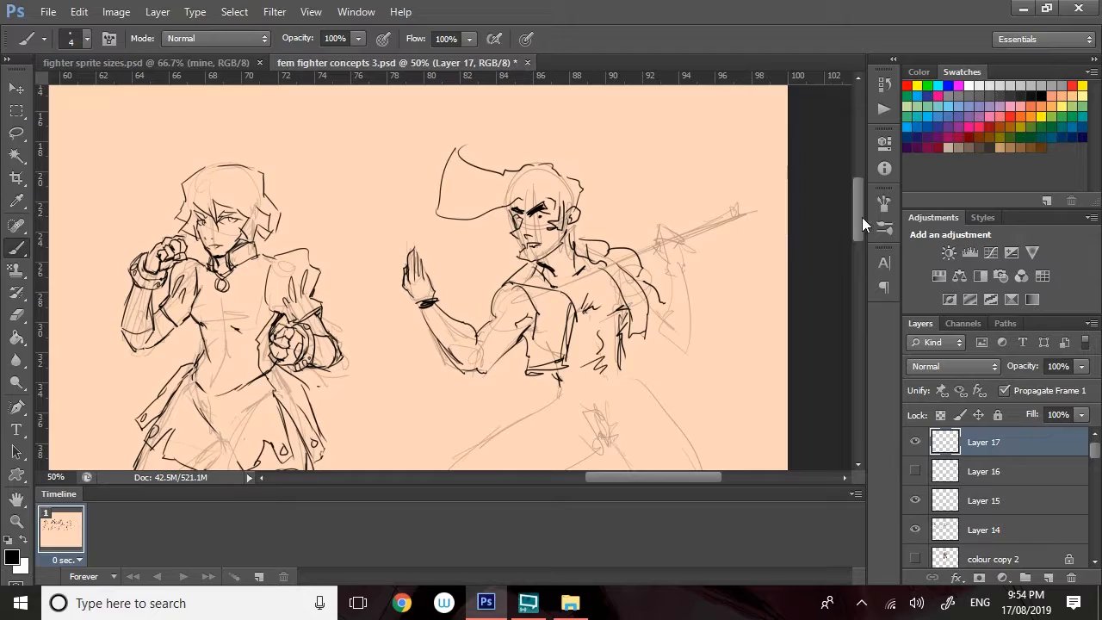
# Look over the row of fighter sketches at 33.3% zoom, including their legs and feet.
pyautogui.moveTo(861, 217)
pyautogui.mouseDown()
pyautogui.moveTo(863, 264)
pyautogui.moveTo(857, 226)
pyautogui.mouseUp()
pyautogui.moveTo(681, 478); pyautogui.dragTo(600, 478)
pyautogui.click(17, 522)
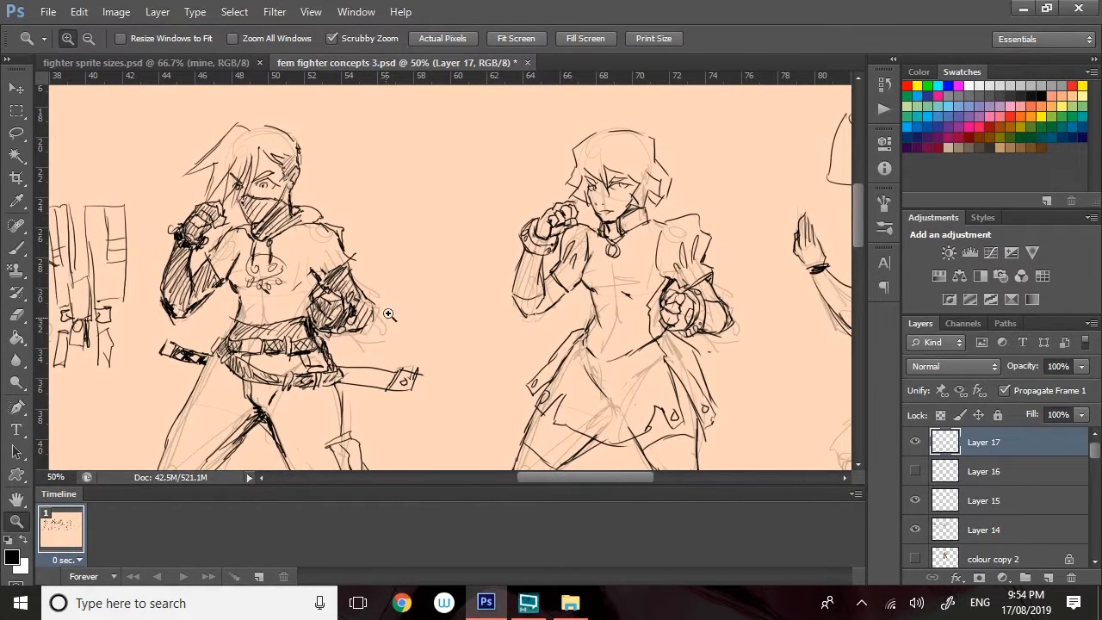
pyautogui.rightClick(463, 212)
pyautogui.click(521, 304)
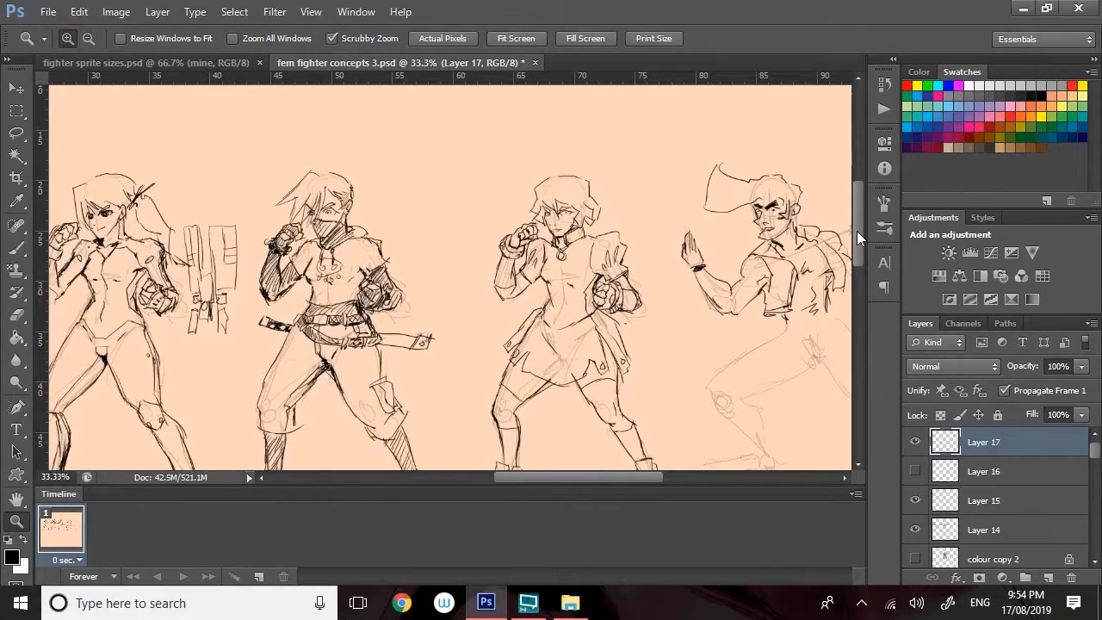
pyautogui.moveTo(859, 223); pyautogui.dragTo(853, 234)
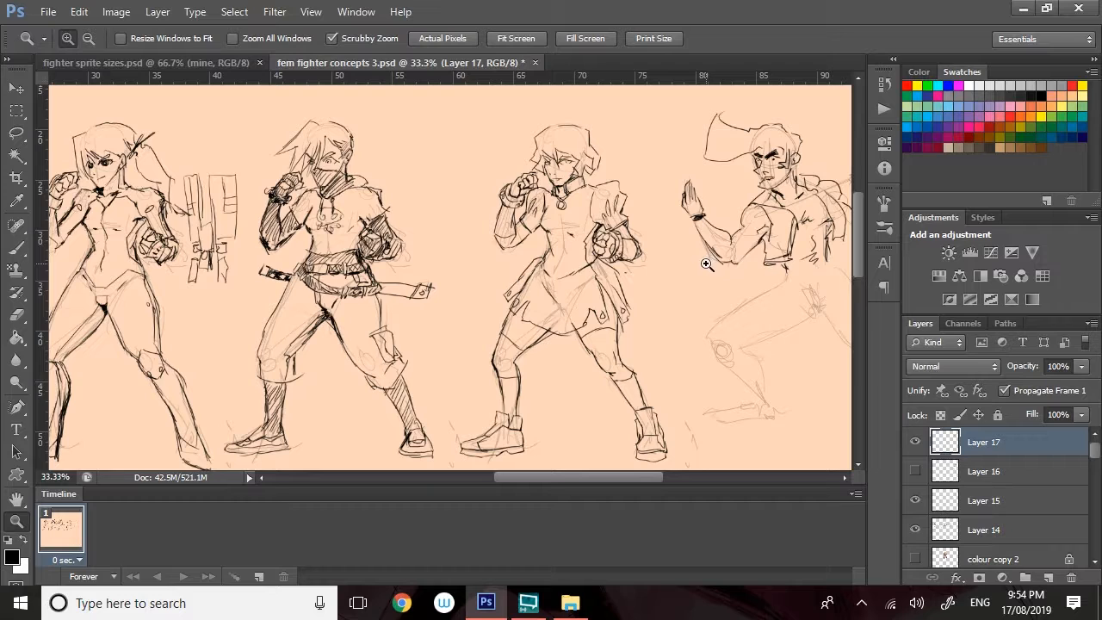
# Switch to Chrome and search Google for images of "street fighter alpha 3 roster".
pyautogui.click(402, 593)
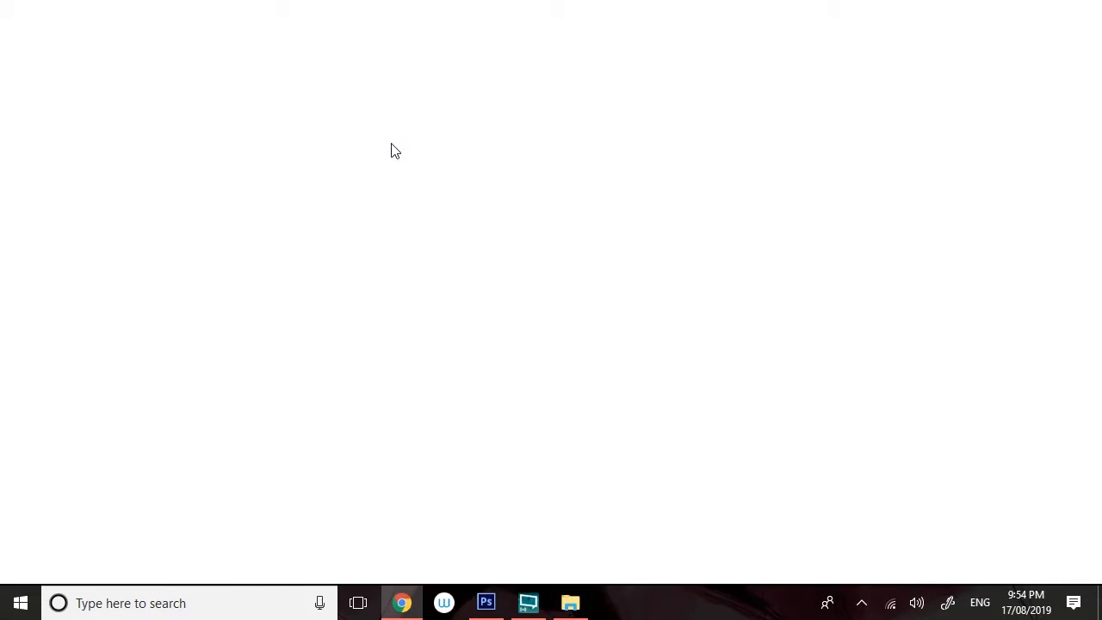
pyautogui.click(415, 47)
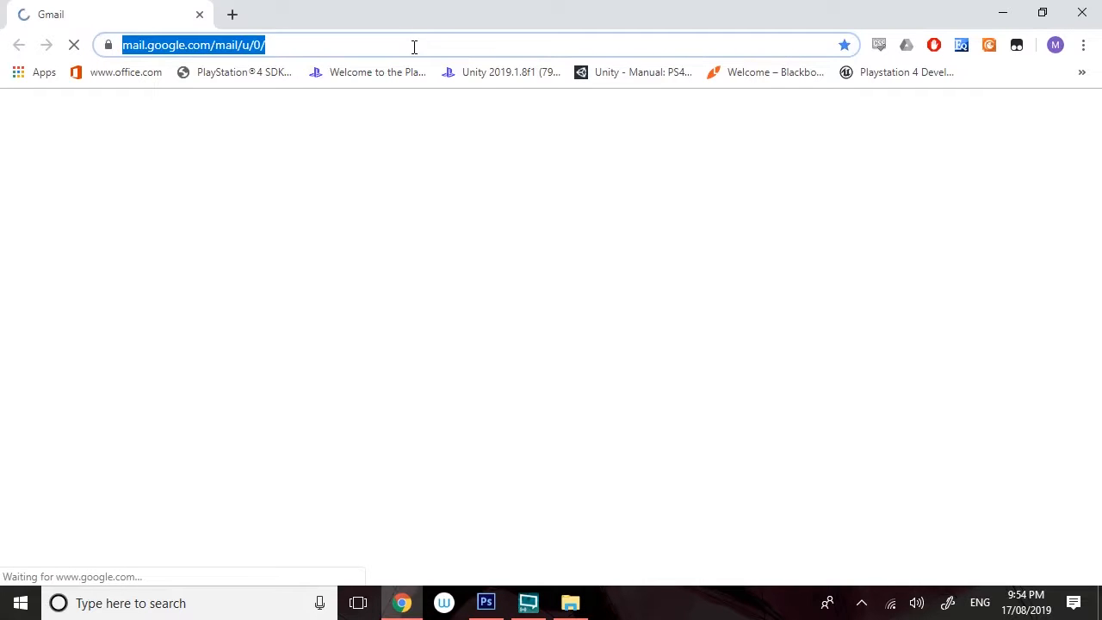
pyautogui.write('street fi')
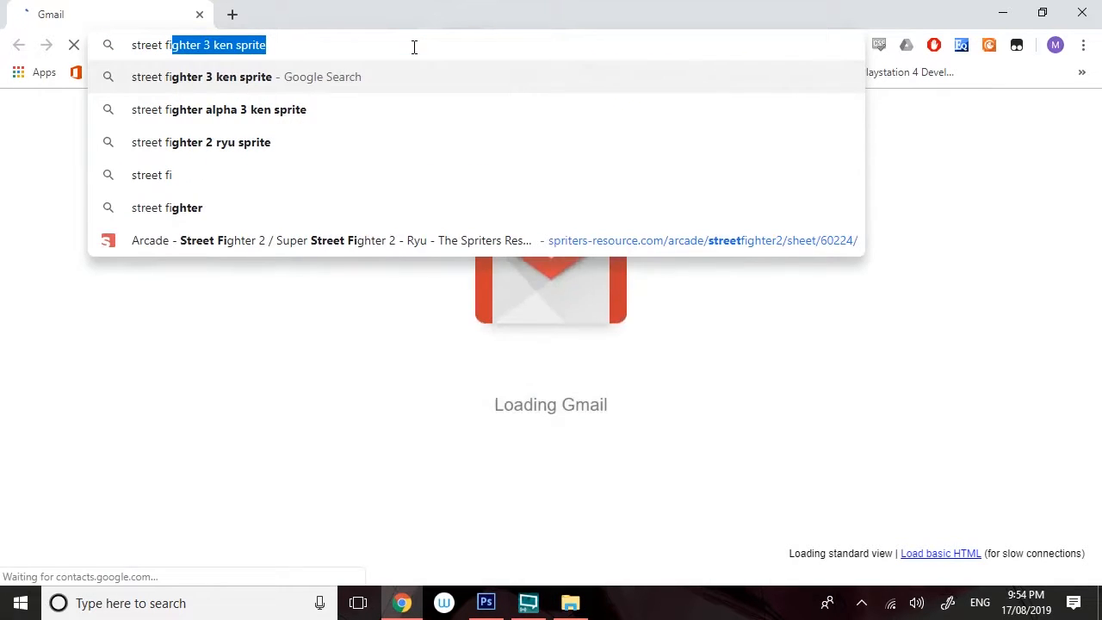
pyautogui.write('ghter al')
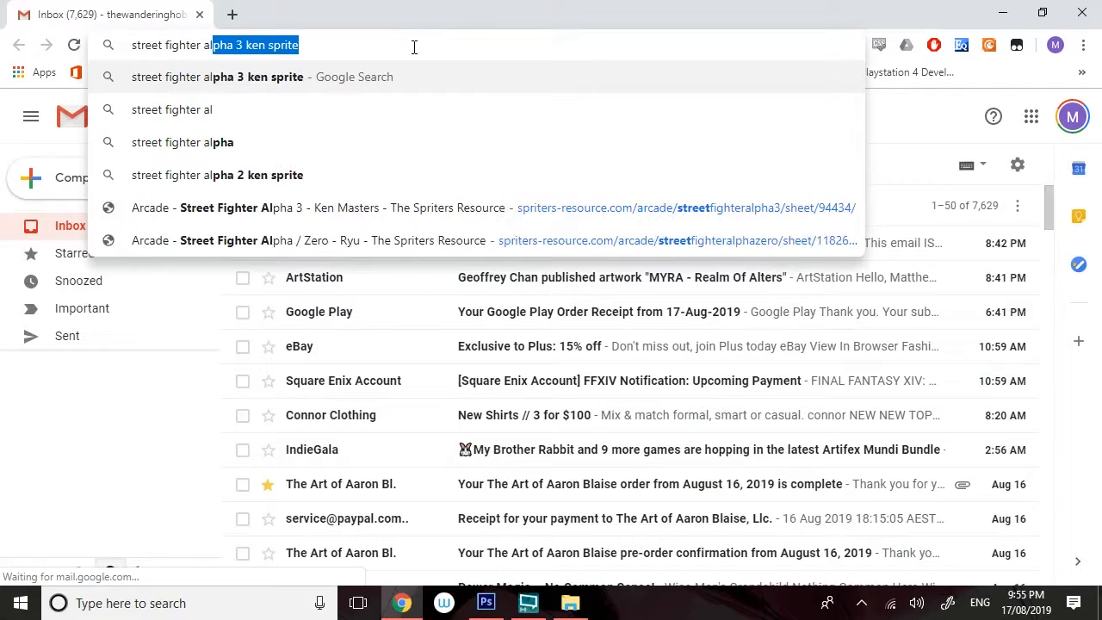
pyautogui.write('pha 3 roster')
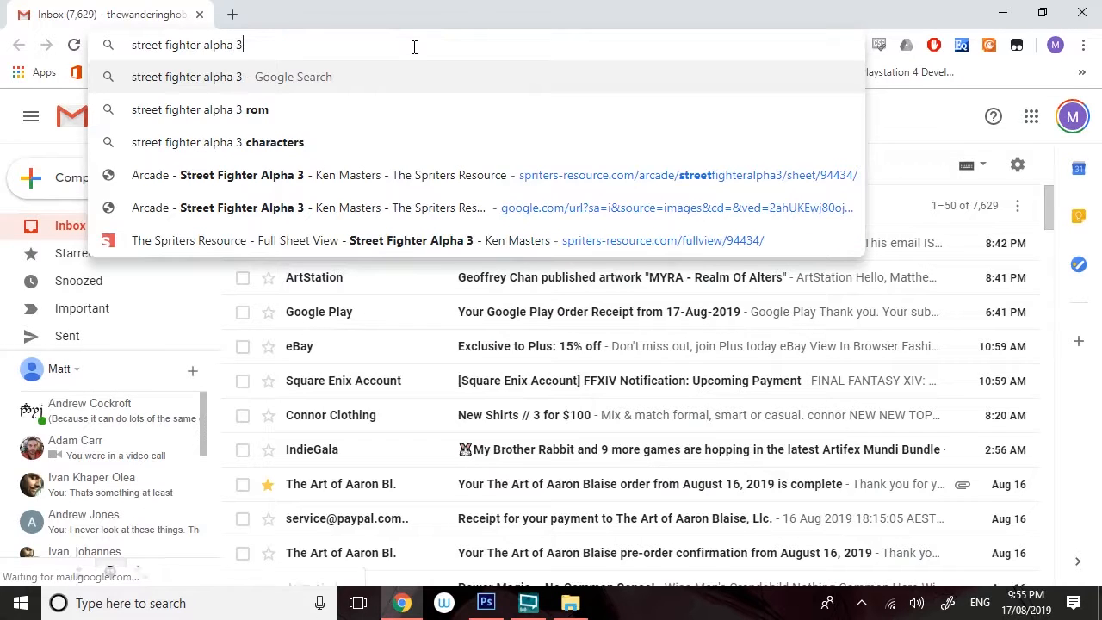
pyautogui.press('Return')
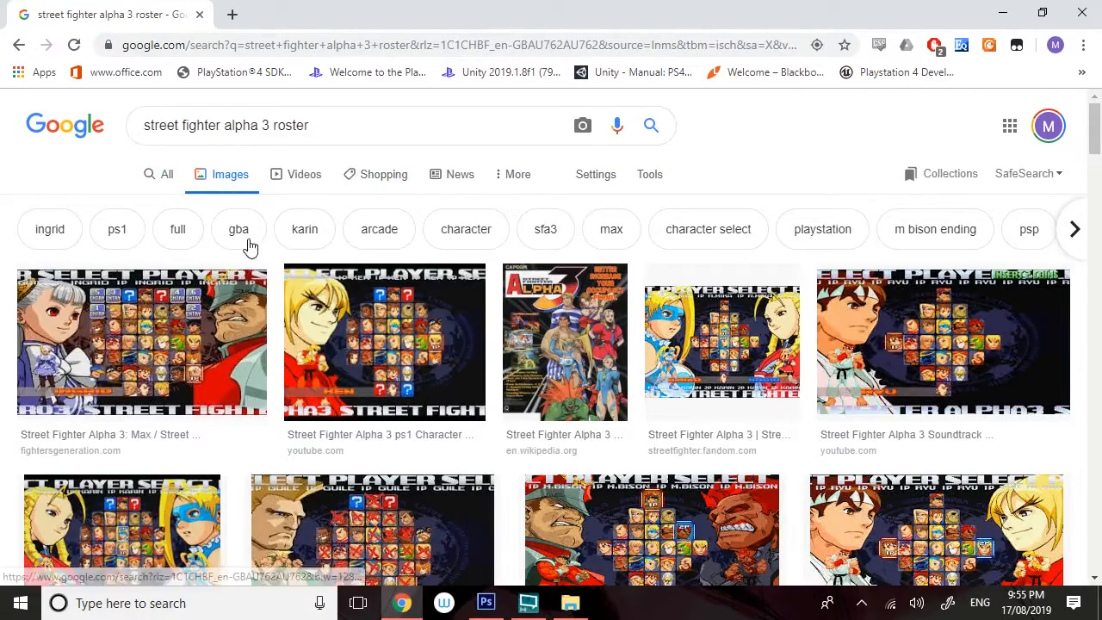
# Open the Street Fighter Wiki page on Street Fighter Alpha 3 from its character select image result.
pyautogui.scroll(-1, 375, 457)
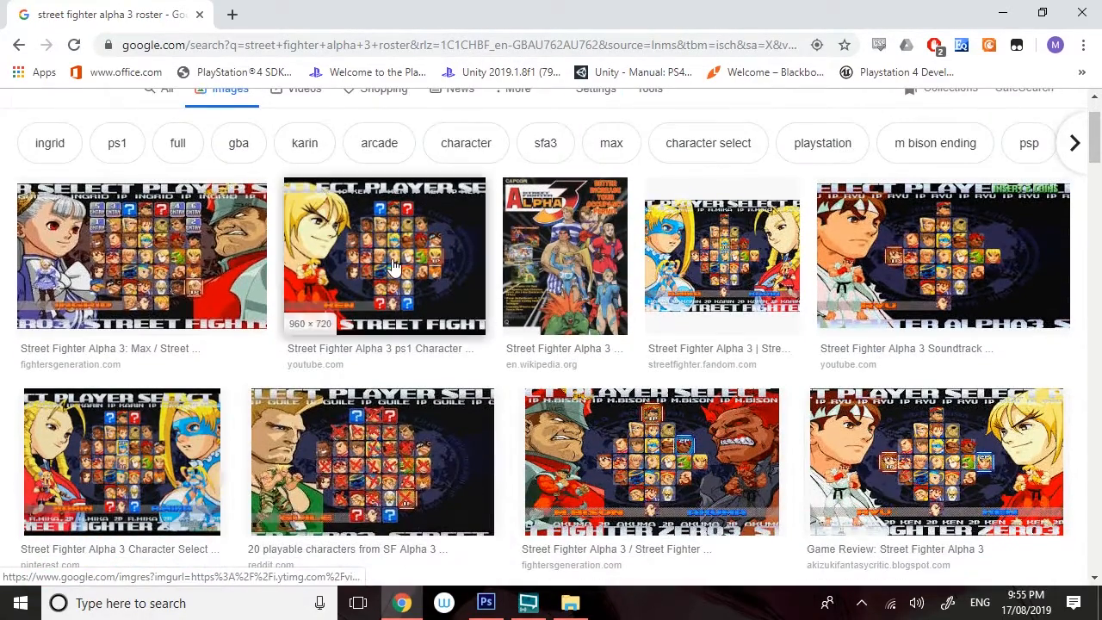
pyautogui.click(740, 258)
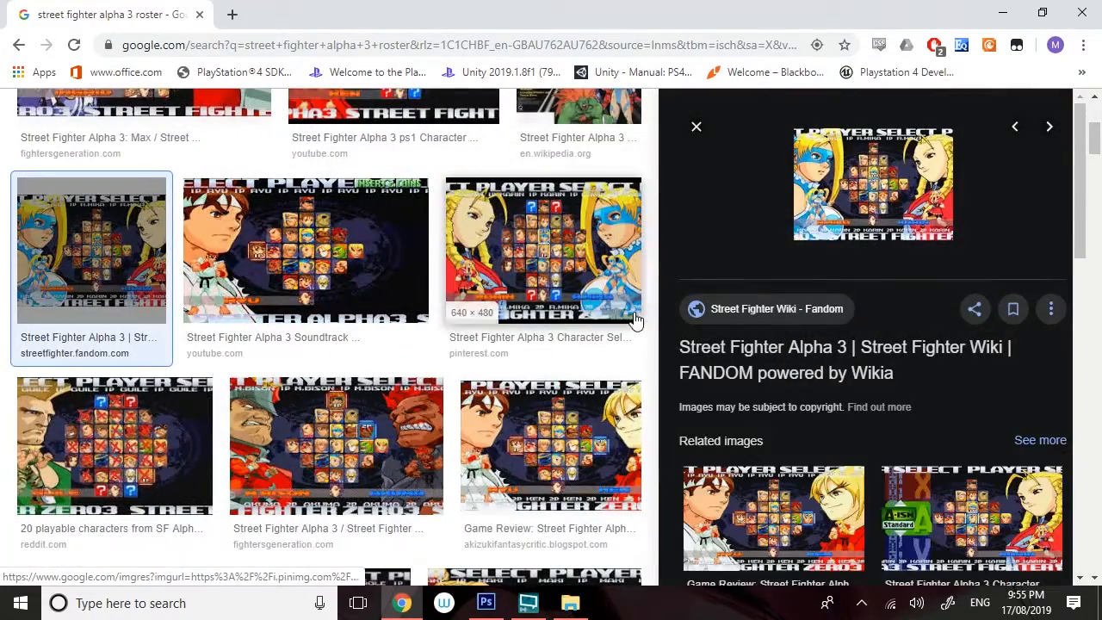
pyautogui.click(880, 172)
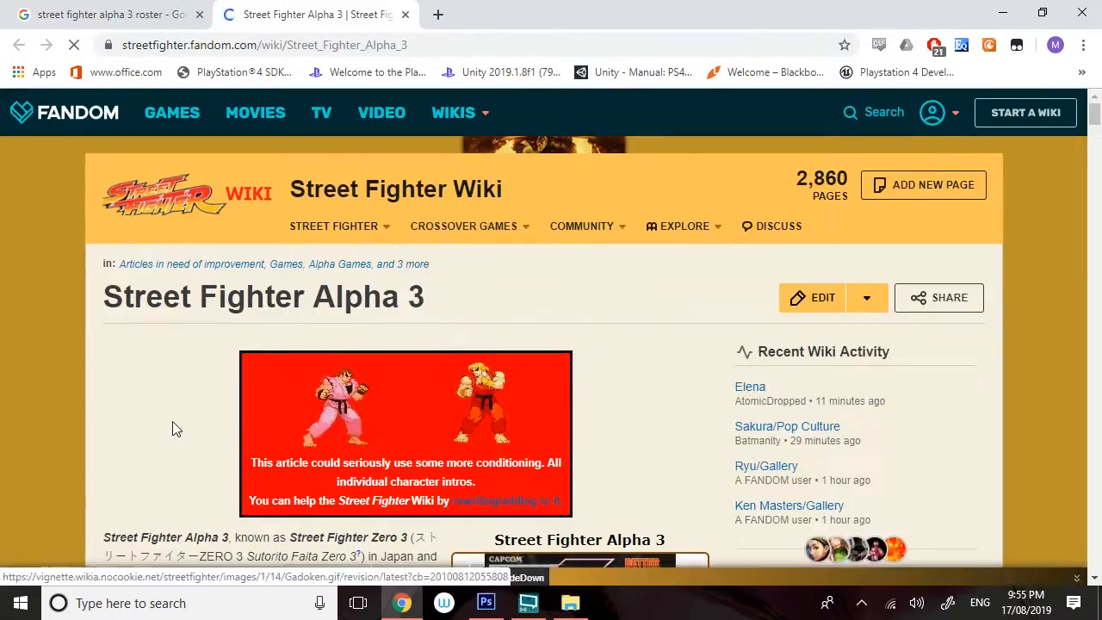
# Examine the character sprites in the Returning characters table, from Adon through Sakura, comparing their builds and stances.
pyautogui.scroll(-4, 169, 425)
pyautogui.scroll(-15, 190, 379)
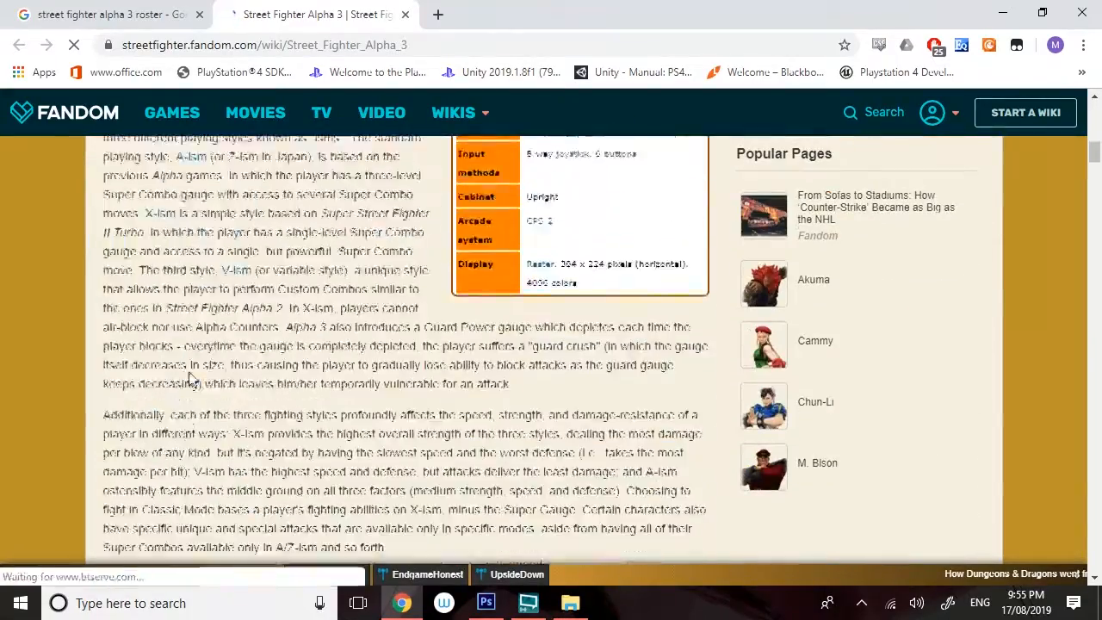
pyautogui.scroll(5, 198, 366)
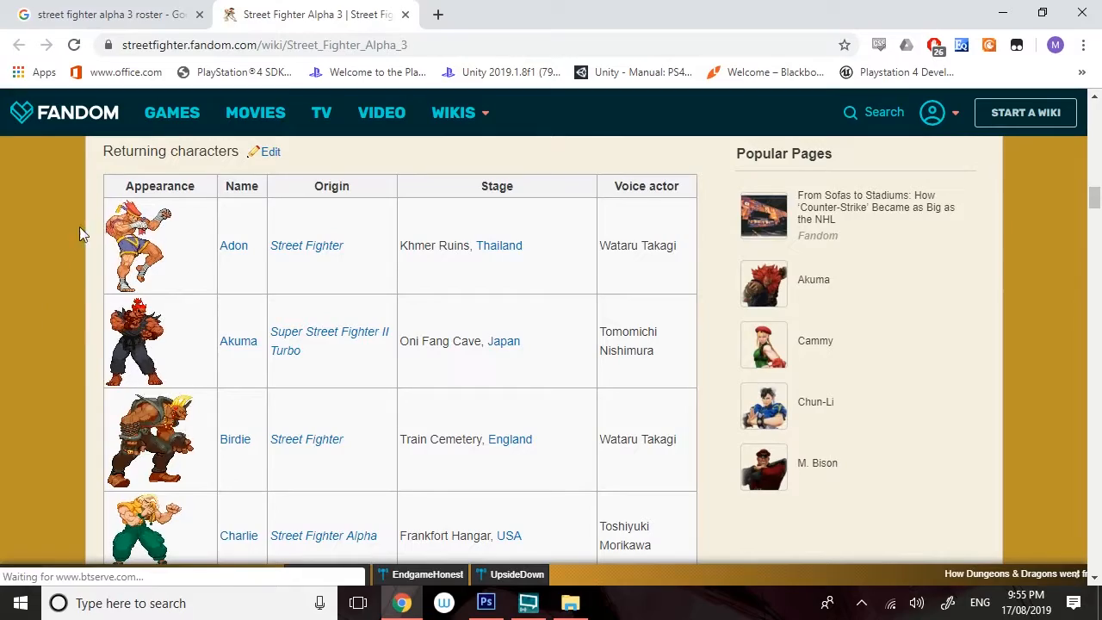
pyautogui.scroll(-4, 221, 389)
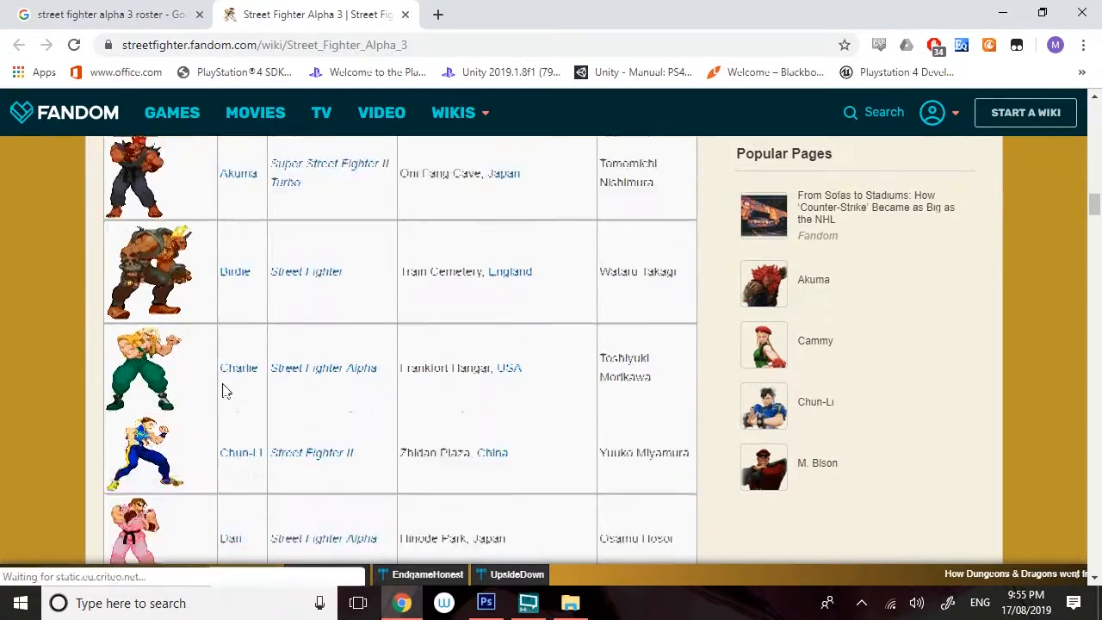
pyautogui.scroll(-3, 198, 379)
pyautogui.scroll(-7, 194, 379)
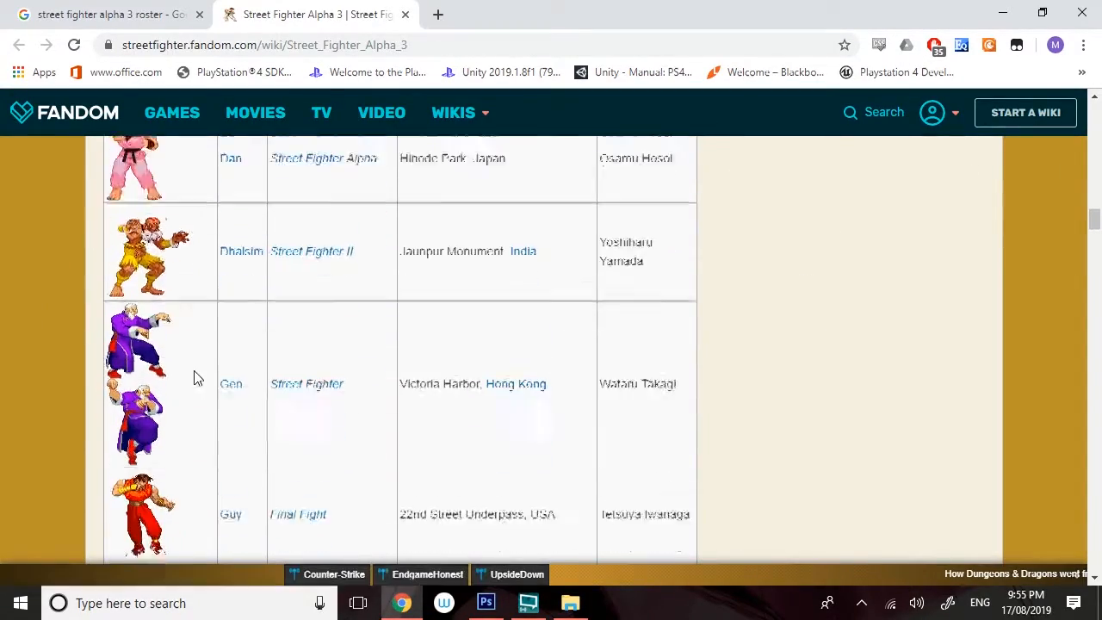
pyautogui.scroll(-6, 259, 366)
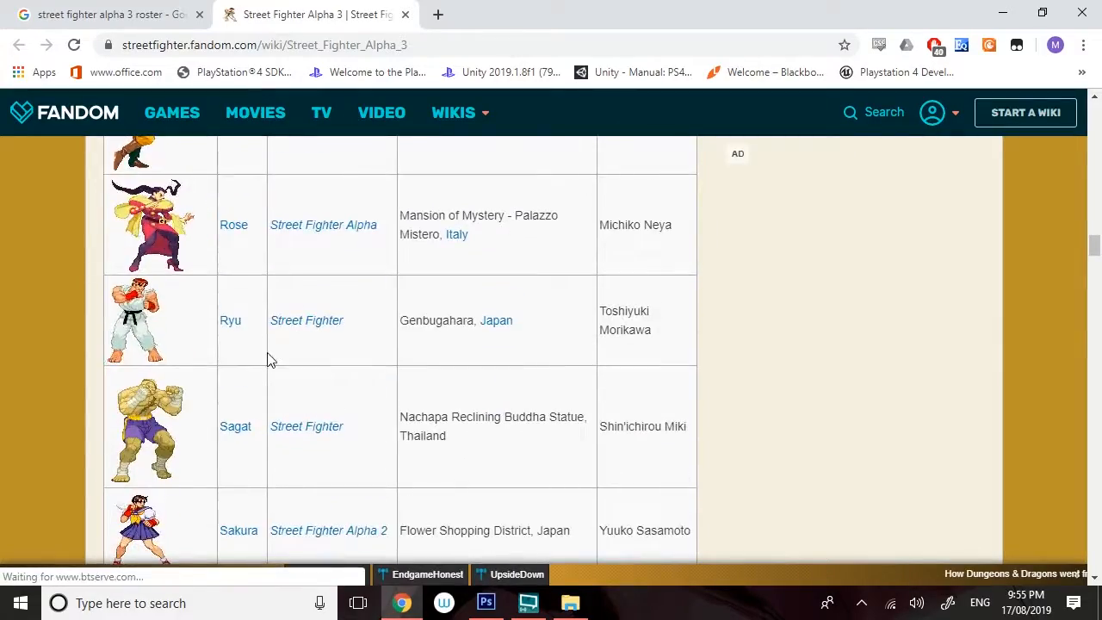
pyautogui.scroll(1, 157, 385)
pyautogui.scroll(18, 156, 385)
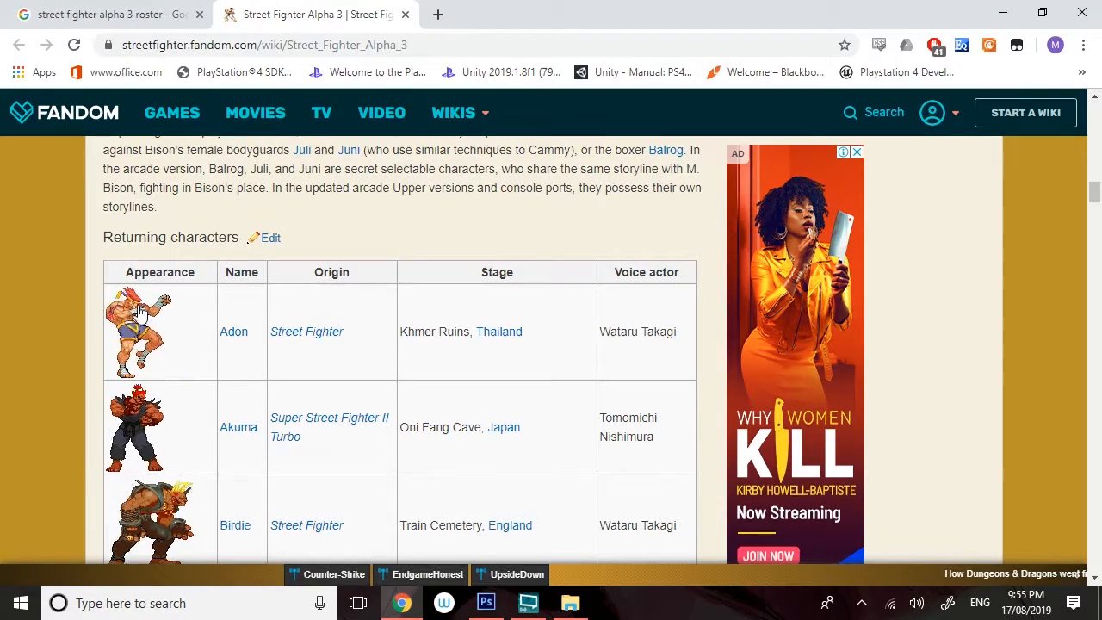
pyautogui.scroll(-1, 195, 413)
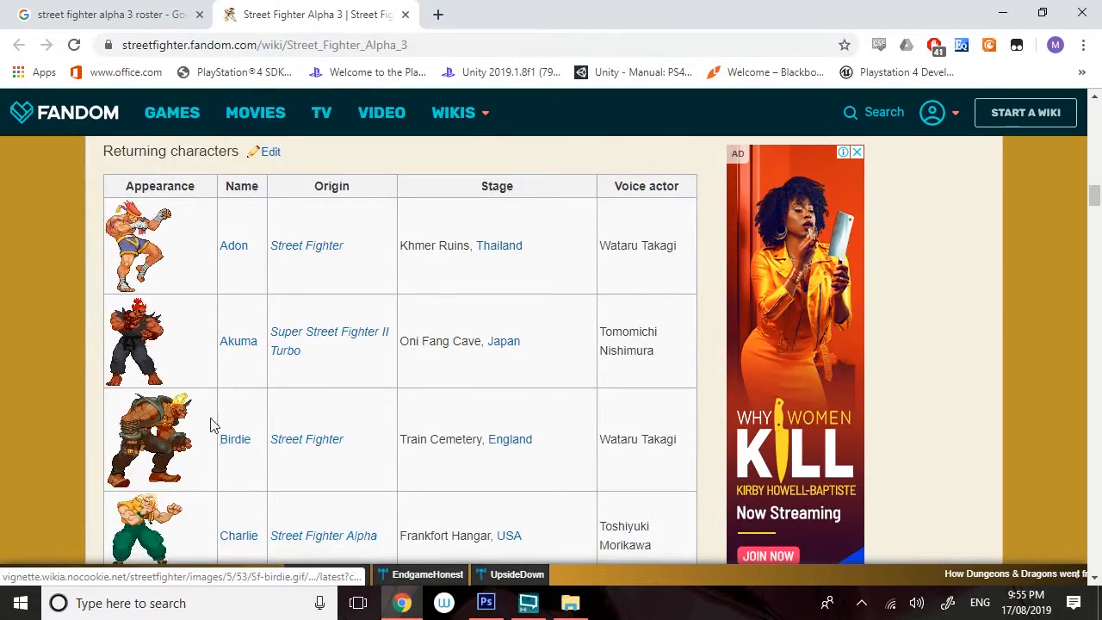
pyautogui.scroll(-1, 212, 423)
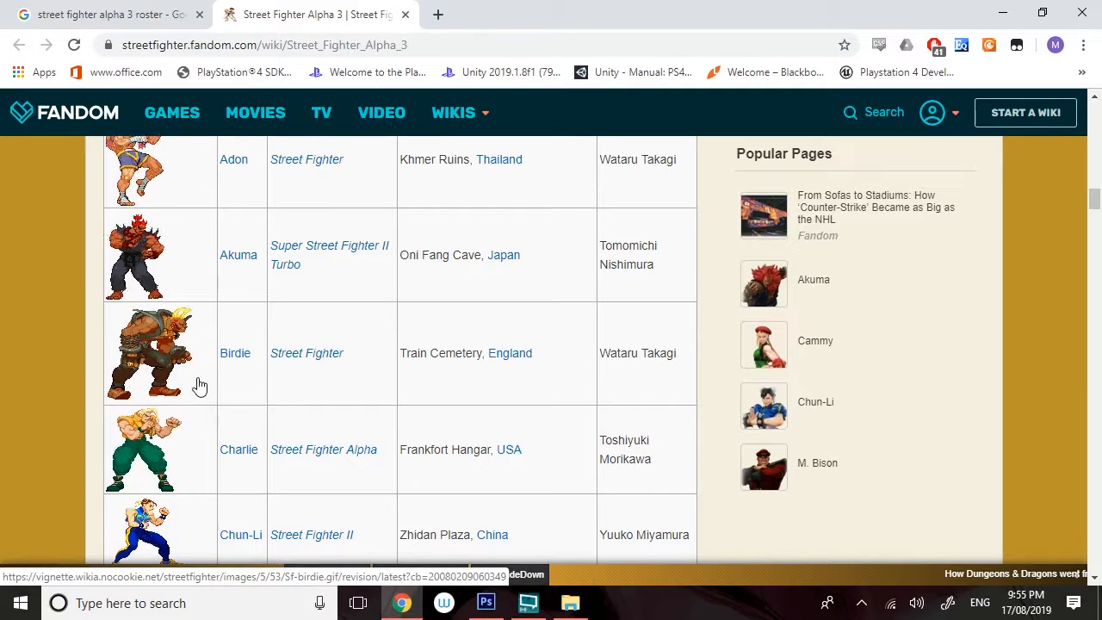
pyautogui.scroll(-1, 196, 381)
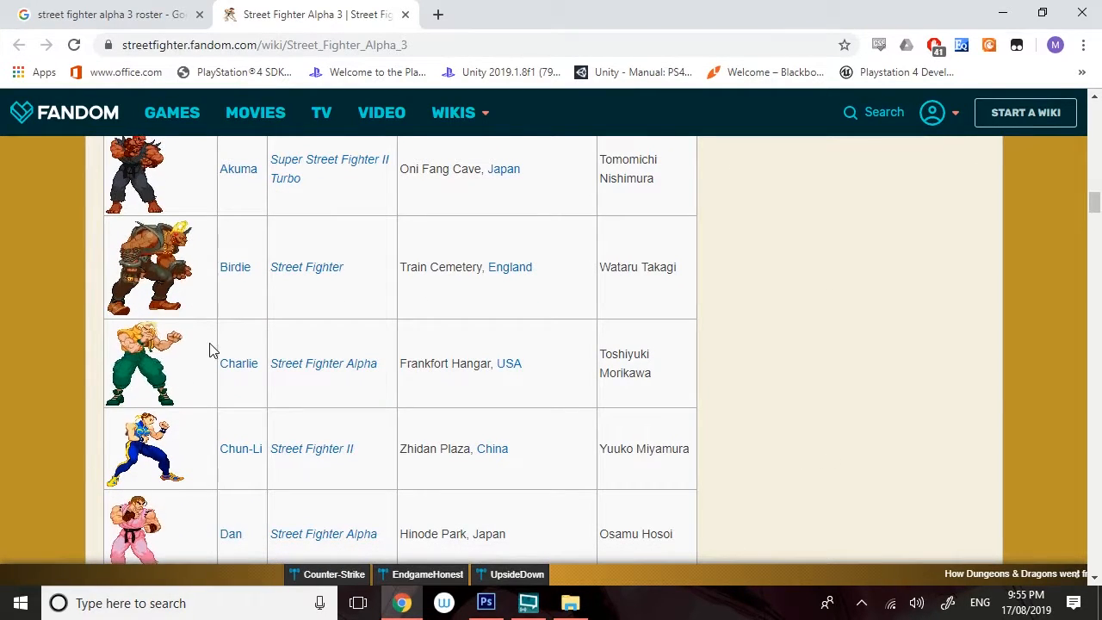
# View Birdie's sprite in the wiki's image viewer, browse back through the preceding images, and close the viewer.
pyautogui.click(169, 268)
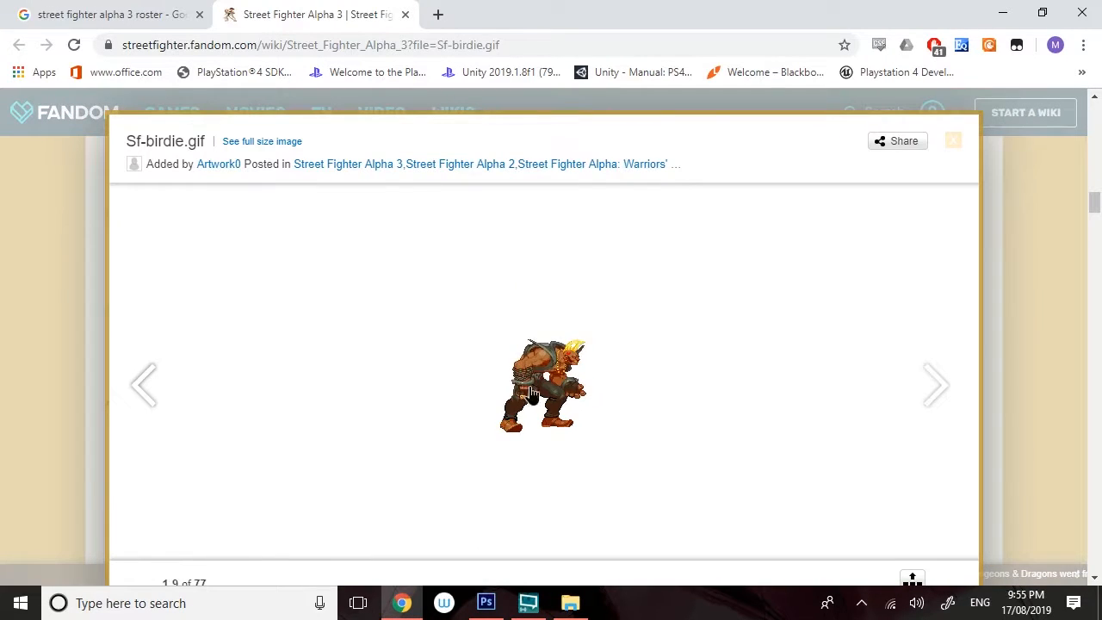
pyautogui.click(140, 383)
pyautogui.click(140, 383)
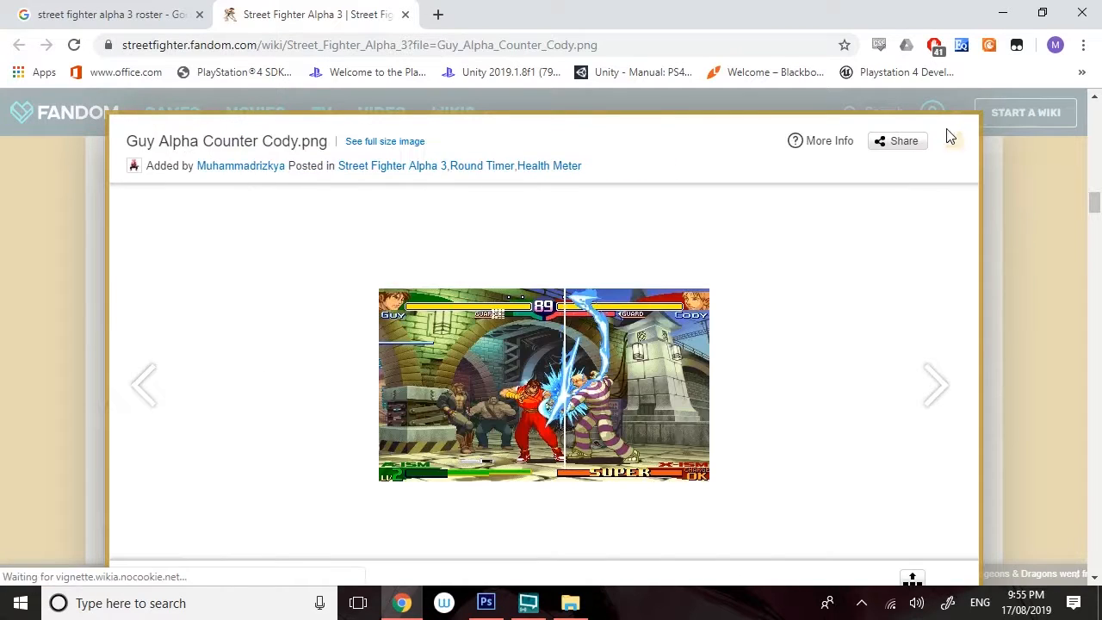
pyautogui.click(953, 141)
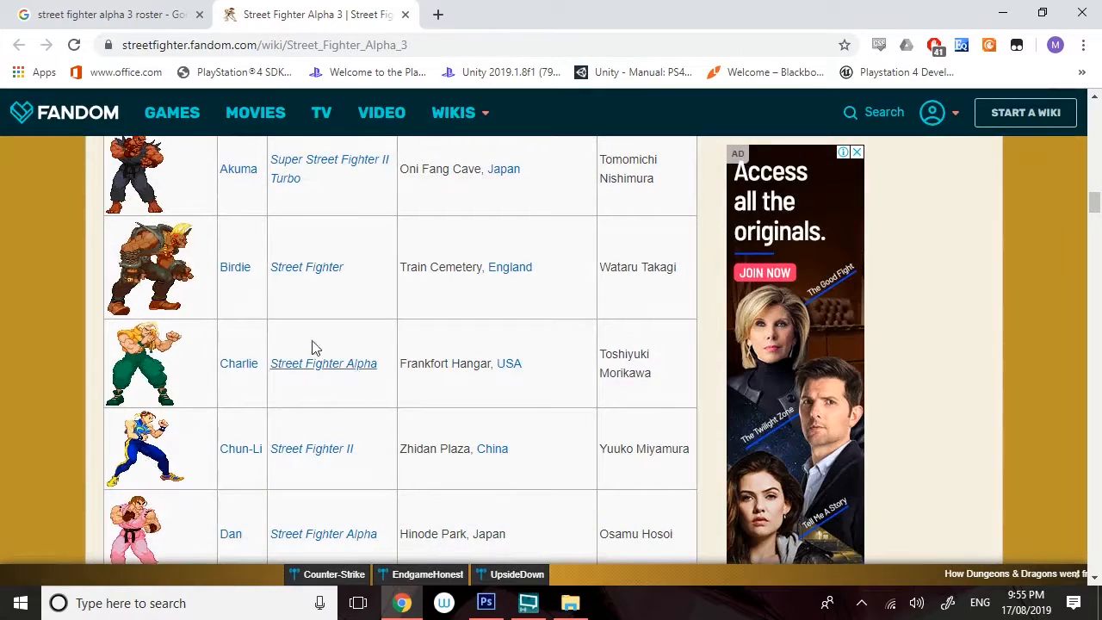
# Copy Birdie's sprite from the table and paste it into a new 105 x 115 pixel Photoshop document based on the Clipboard preset.
pyautogui.rightClick(144, 244)
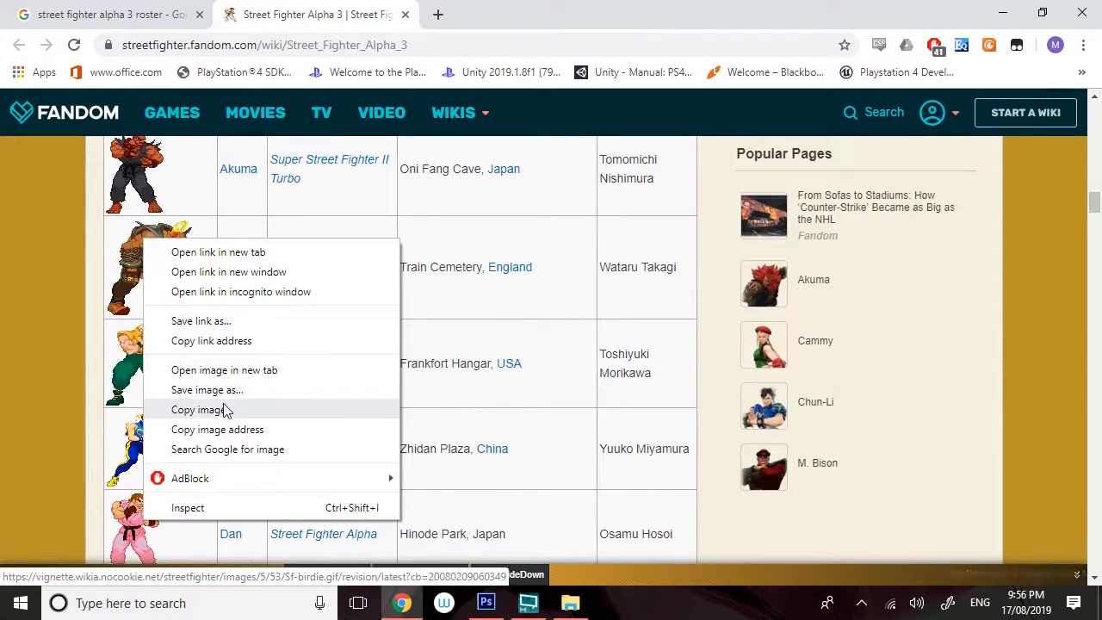
pyautogui.click(217, 410)
pyautogui.click(485, 602)
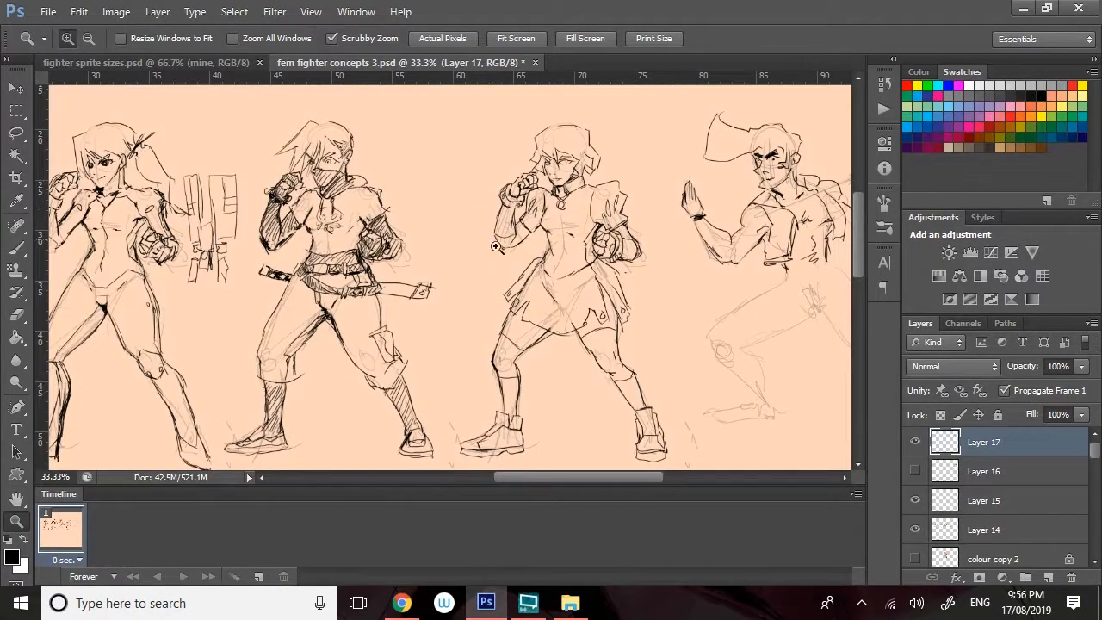
pyautogui.hotkey('ctrl', 'n')
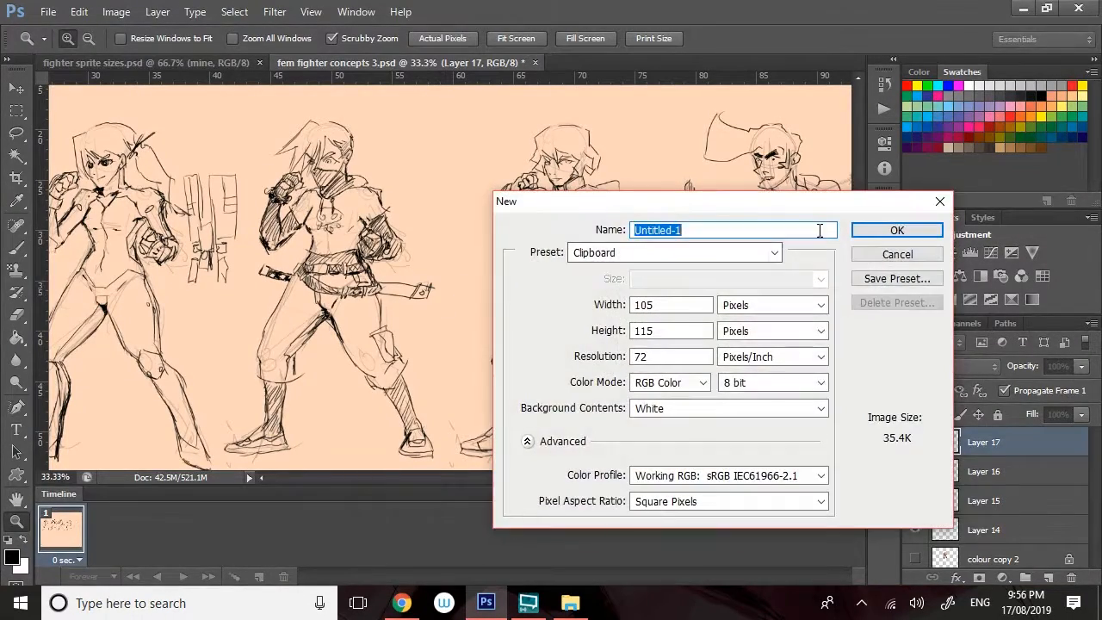
pyautogui.click(898, 226)
pyautogui.hotkey('ctrl', 'v')
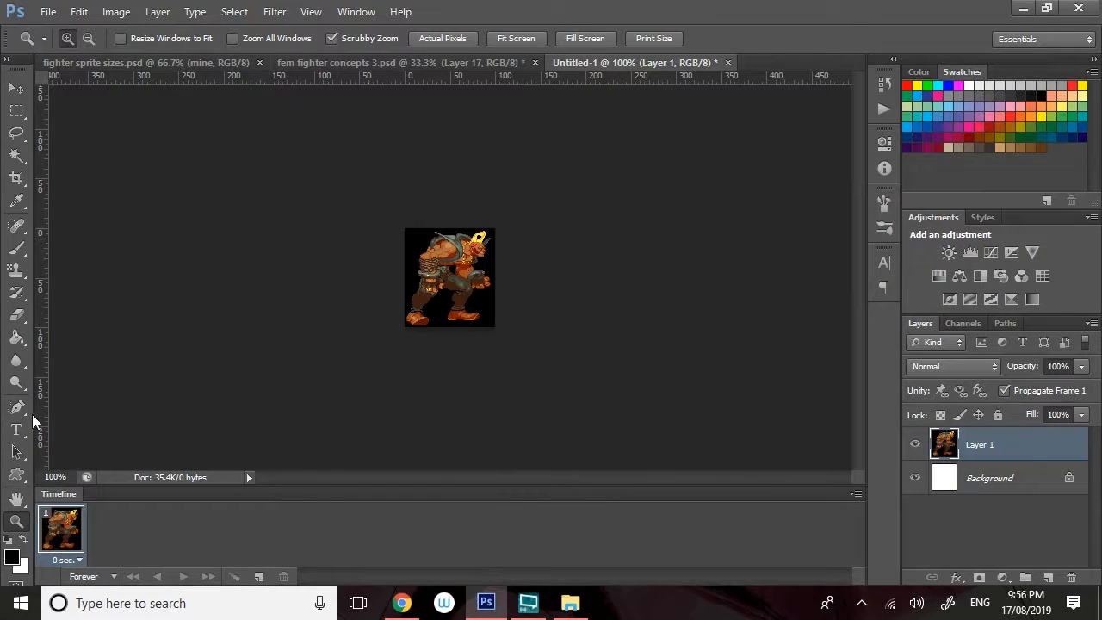
# Examine the pasted Birdie sprite at 400%, fitted on screen, at actual pixels, and at 66.7% zoom.
pyautogui.moveTo(462, 252); pyautogui.dragTo(592, 264)
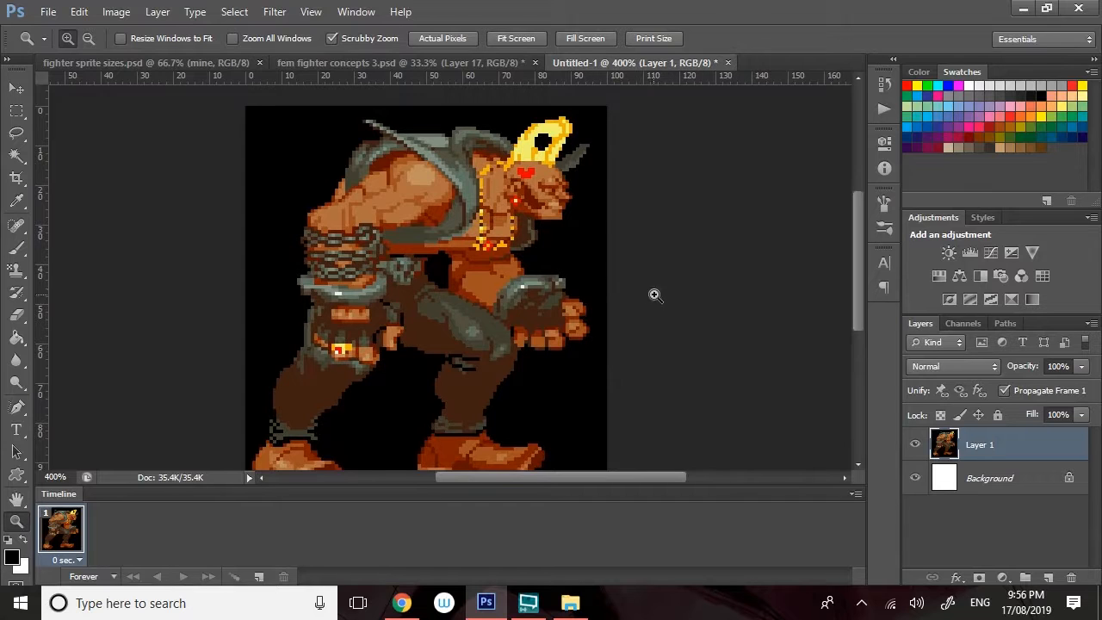
pyautogui.moveTo(855, 232); pyautogui.dragTo(857, 243)
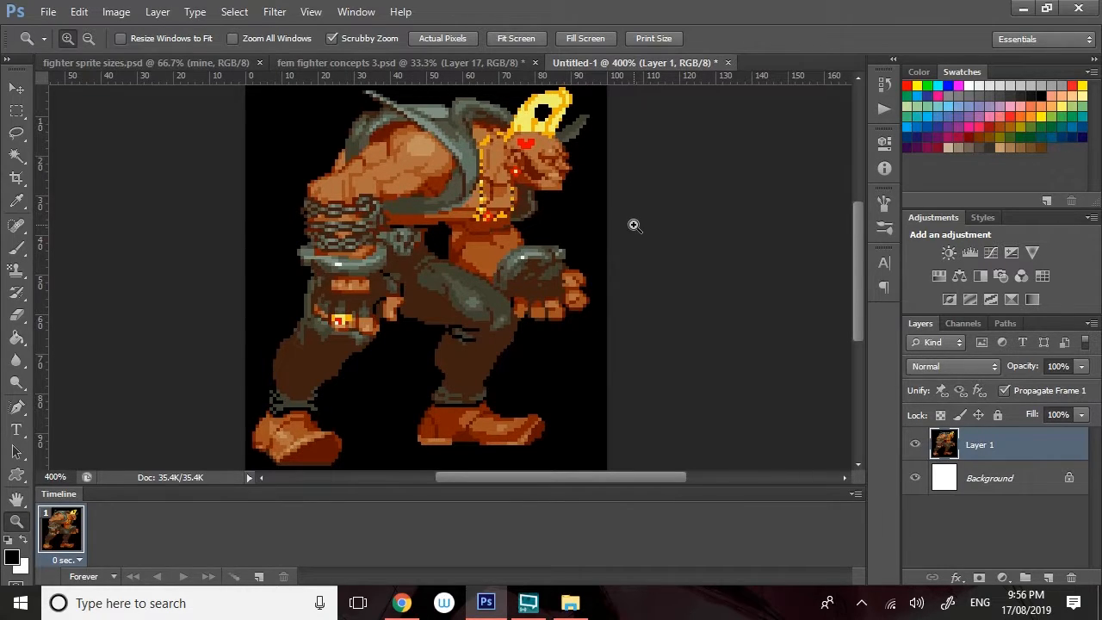
pyautogui.moveTo(853, 230); pyautogui.dragTo(857, 219)
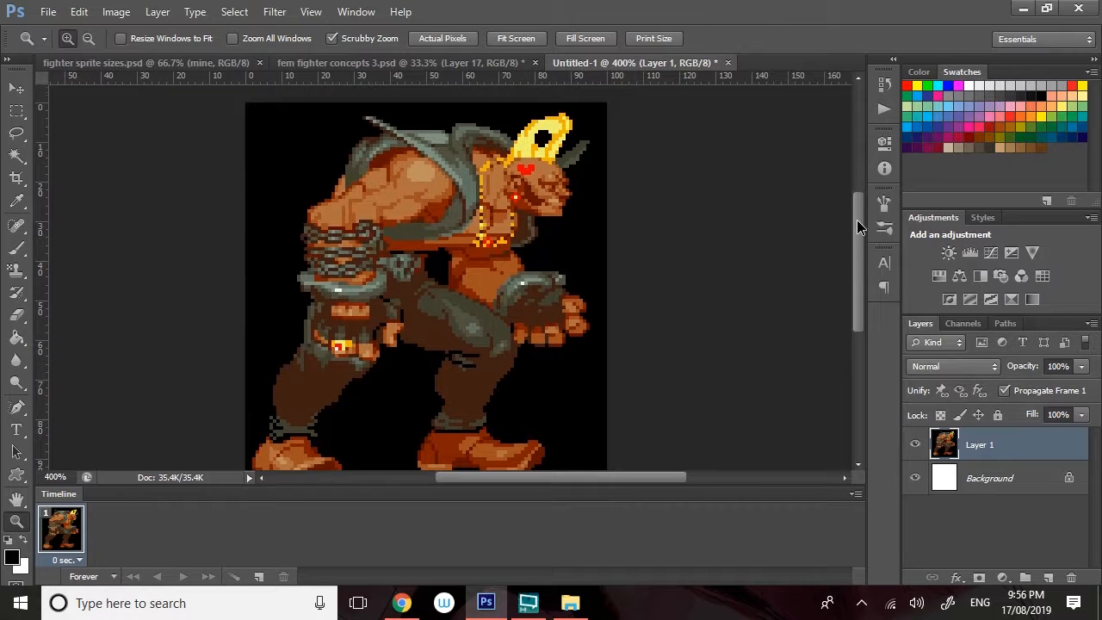
pyautogui.rightClick(559, 183)
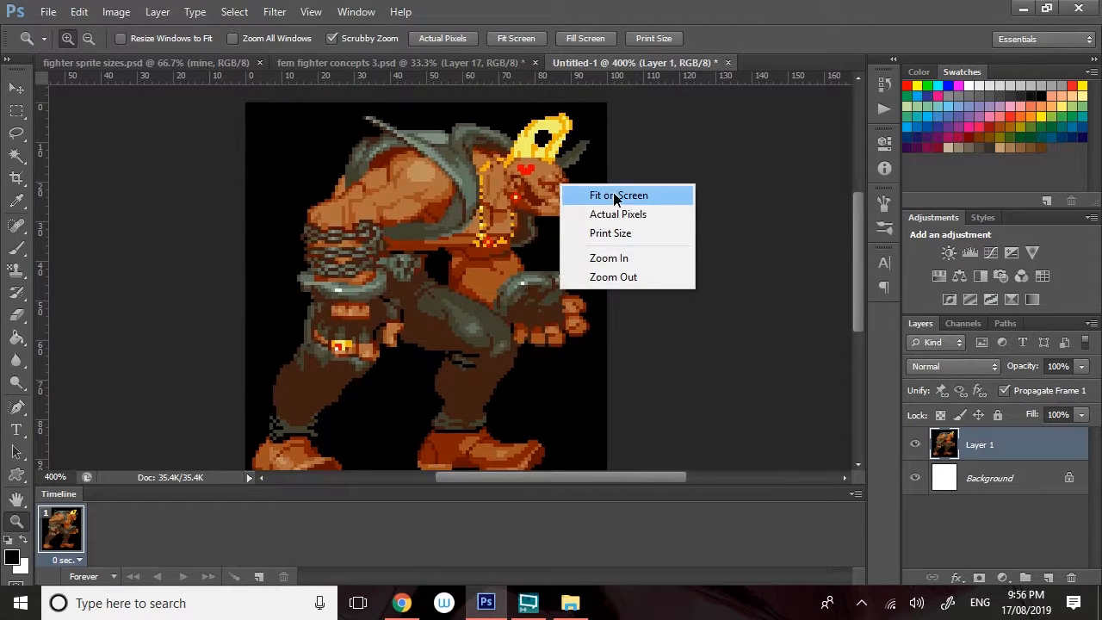
pyautogui.click(616, 197)
pyautogui.rightClick(546, 175)
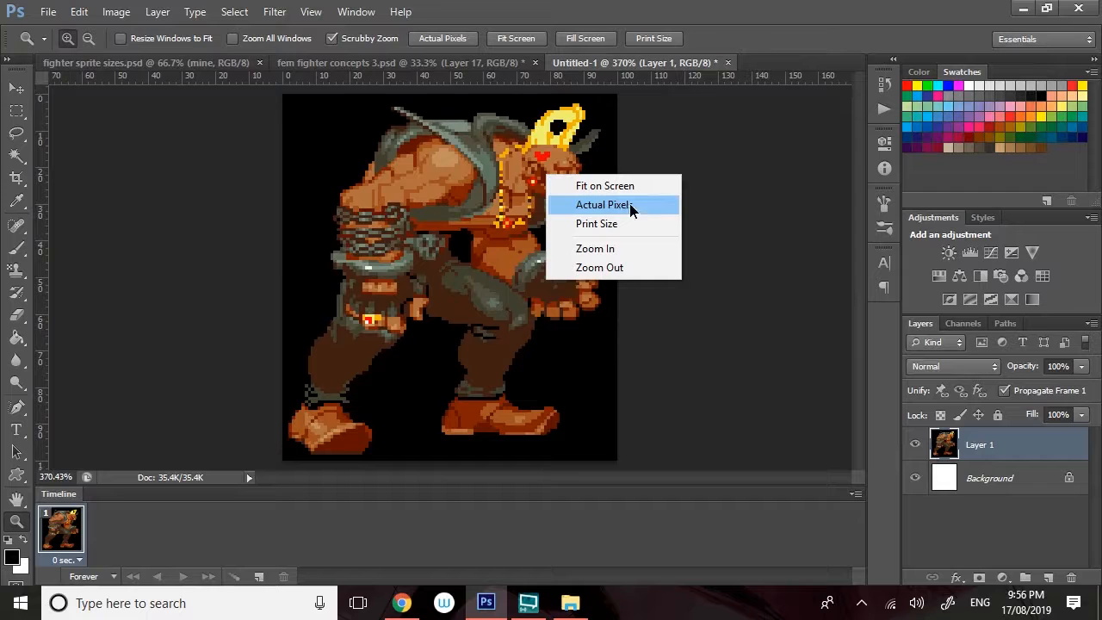
pyautogui.click(626, 203)
pyautogui.rightClick(464, 268)
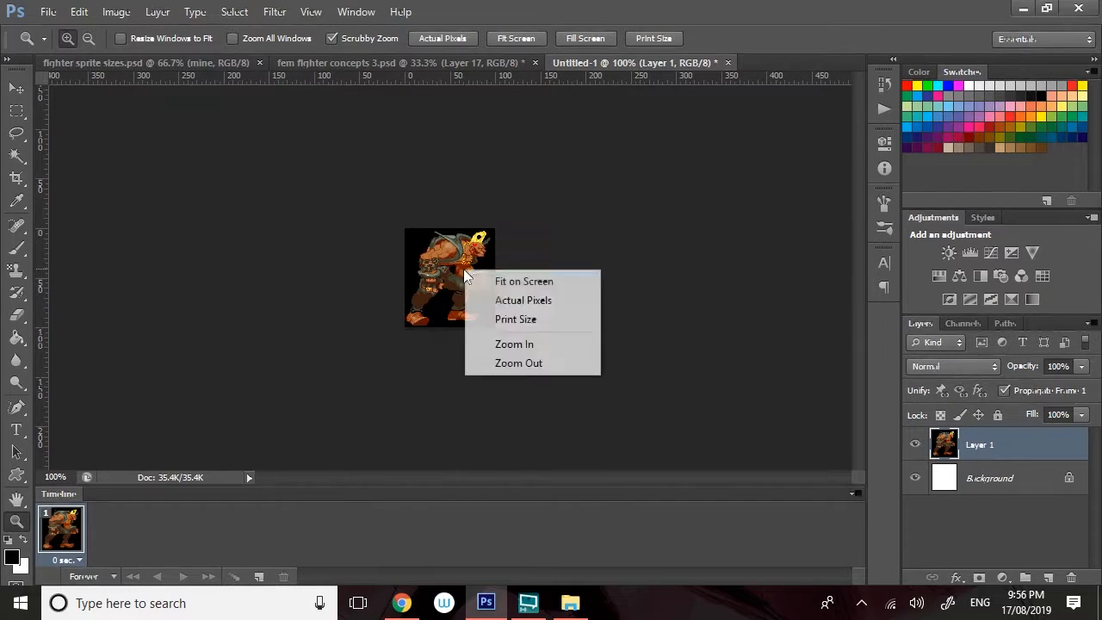
pyautogui.click(538, 366)
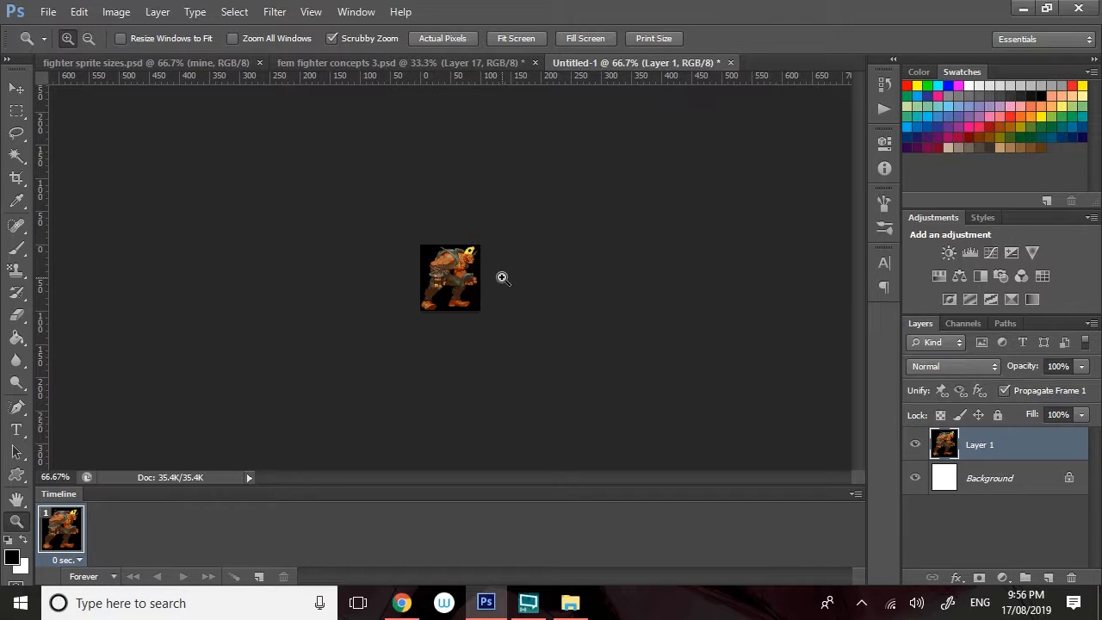
# Enlarge the Birdie sprite to 300% and examine its pixel detail.
pyautogui.click(469, 263)
pyautogui.click(486, 245)
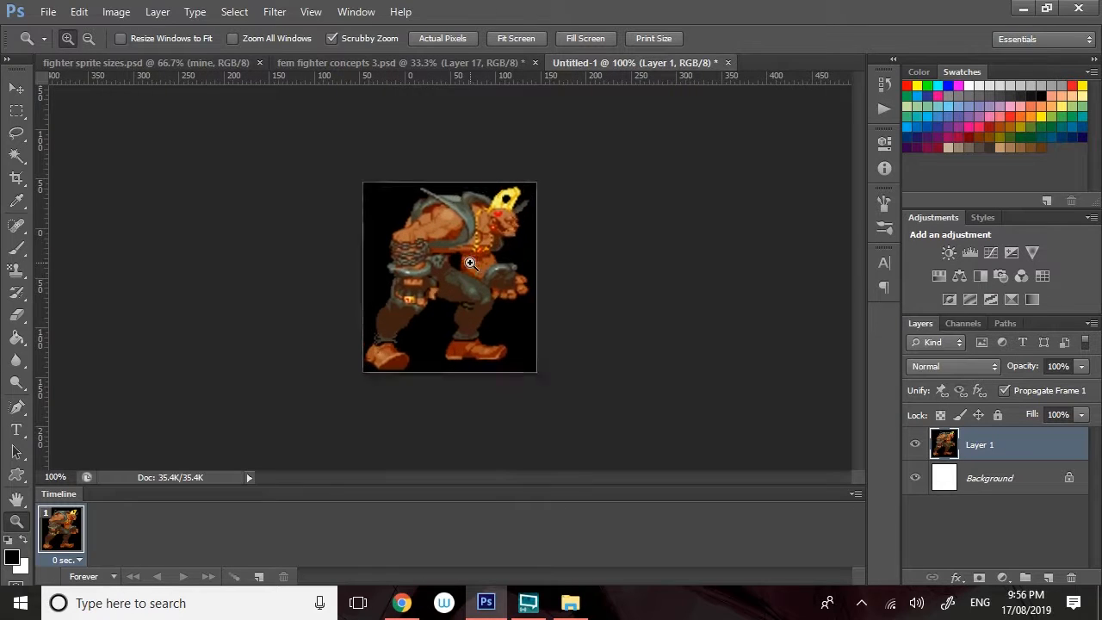
pyautogui.click(503, 228)
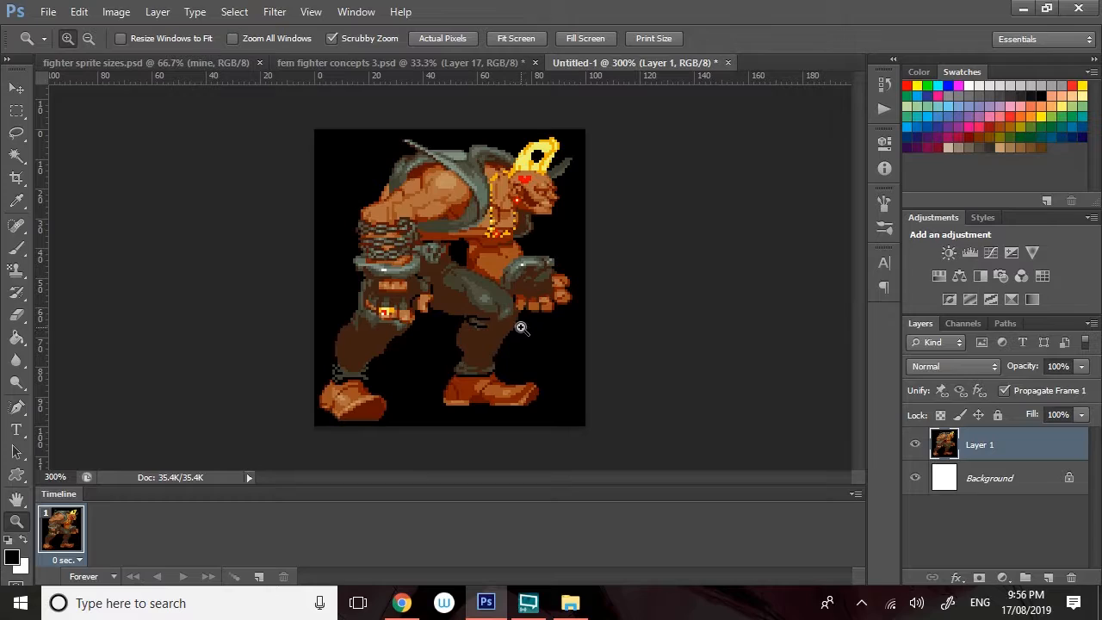
# Switch to Chrome and compare the sprites in the Returning characters table, from Adon down to Zangief.
pyautogui.click(401, 603)
pyautogui.scroll(-2, 63, 420)
pyautogui.scroll(-10, 51, 395)
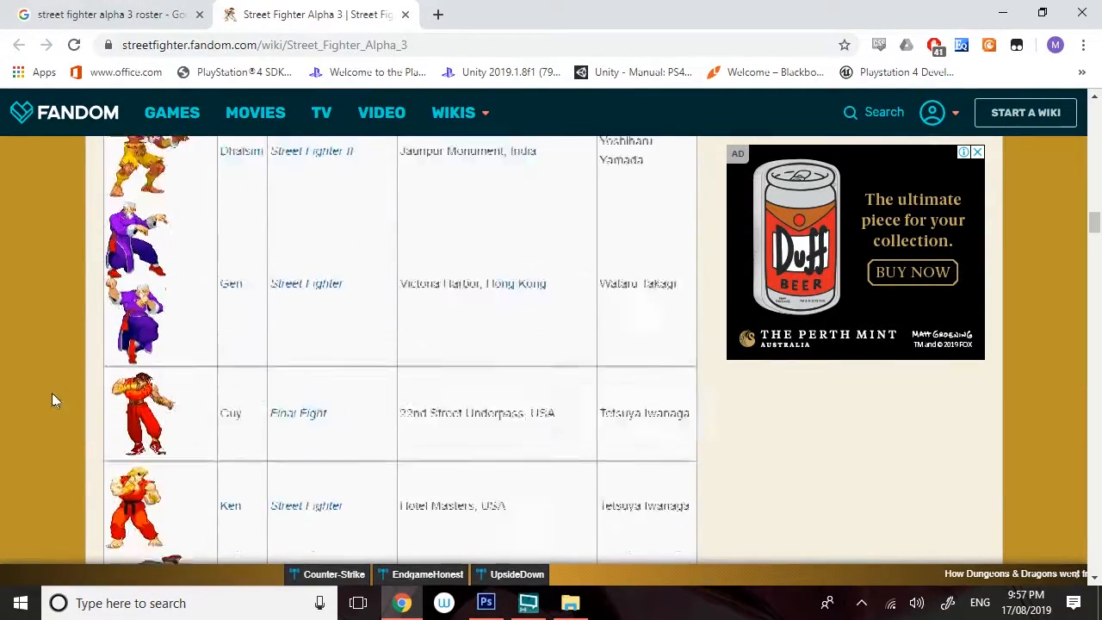
pyautogui.scroll(-4, 120, 368)
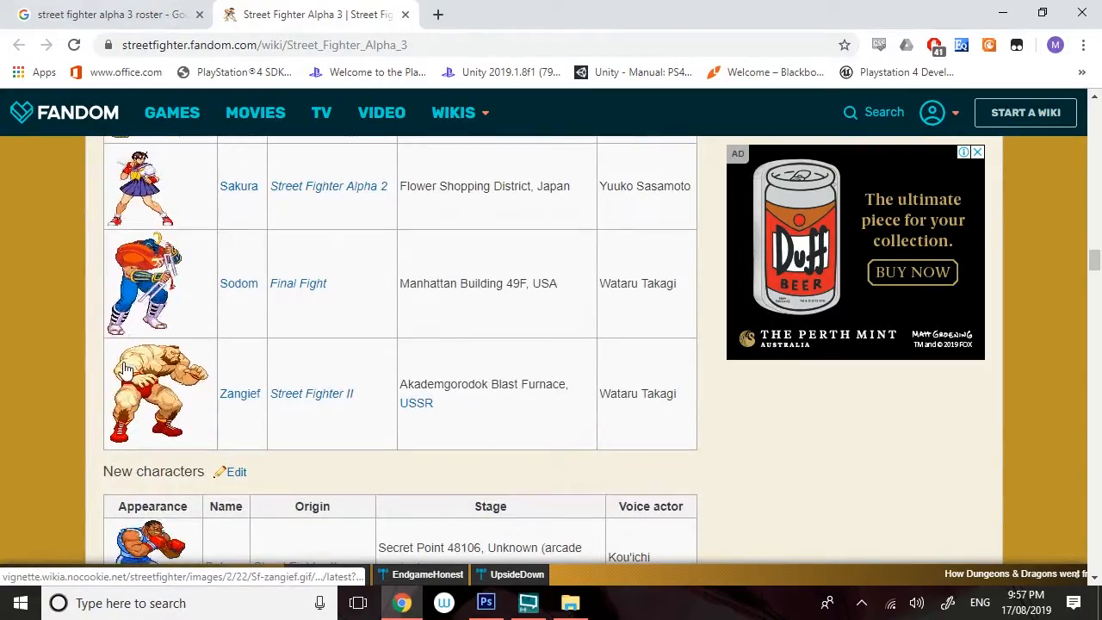
pyautogui.scroll(4, 77, 395)
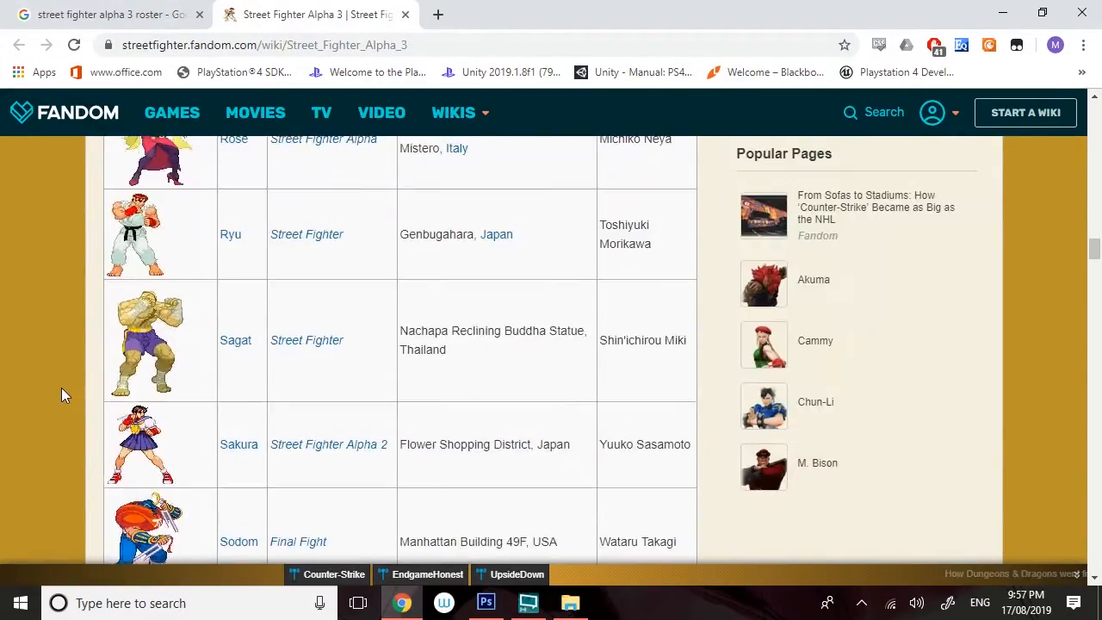
pyautogui.scroll(20, 61, 393)
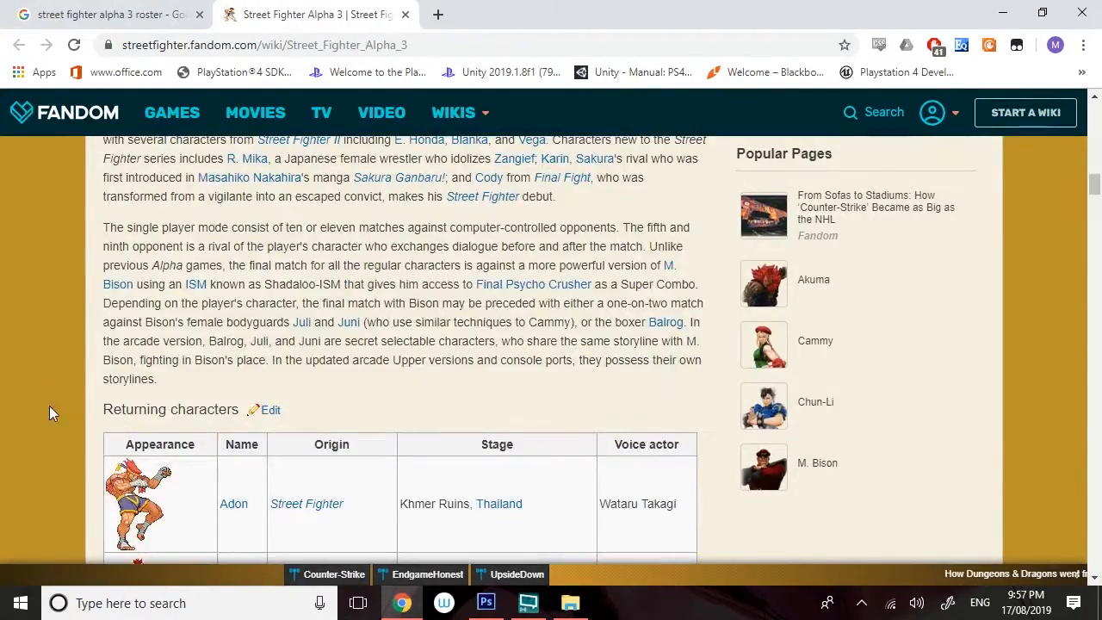
pyautogui.scroll(-6, 49, 405)
pyautogui.scroll(-1, 95, 385)
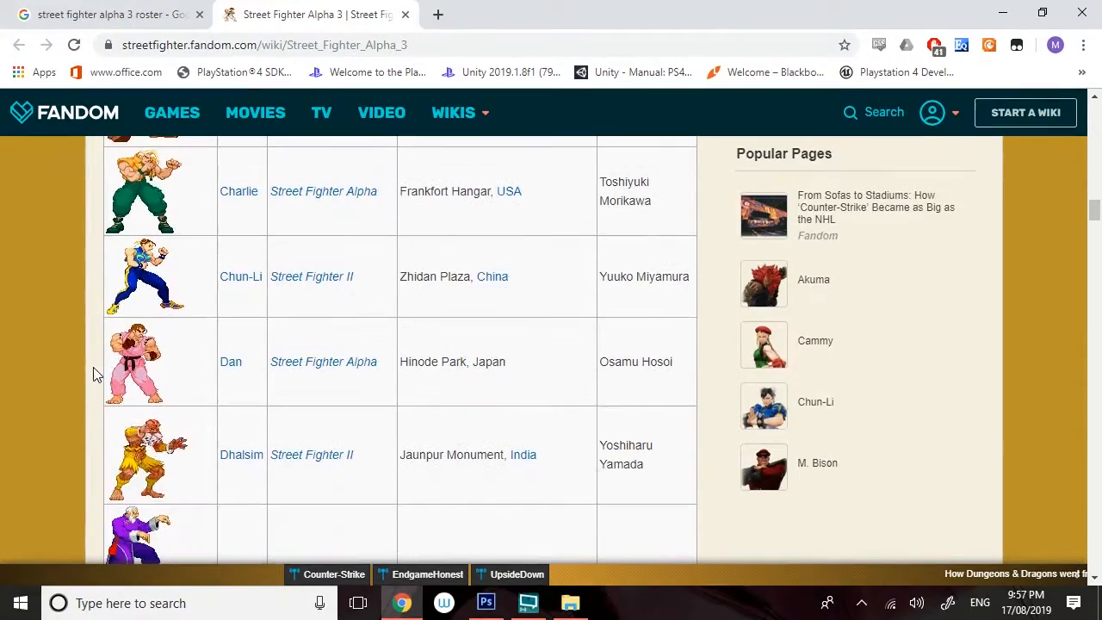
pyautogui.scroll(-3, 84, 364)
pyautogui.scroll(-4, 99, 373)
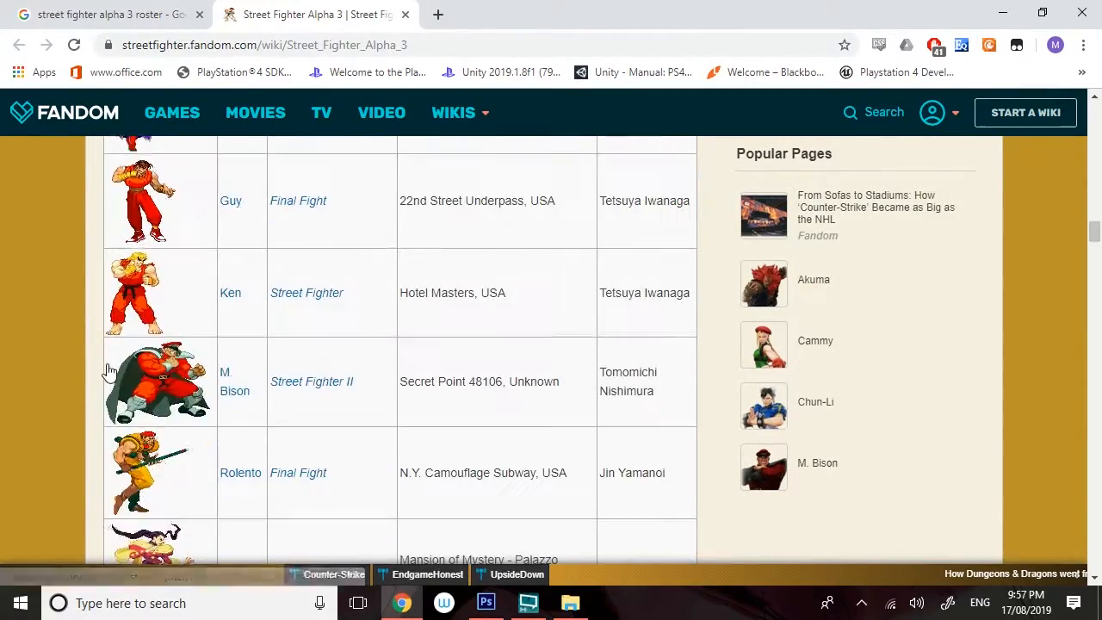
pyautogui.scroll(-3, 126, 353)
pyautogui.scroll(-4, 127, 352)
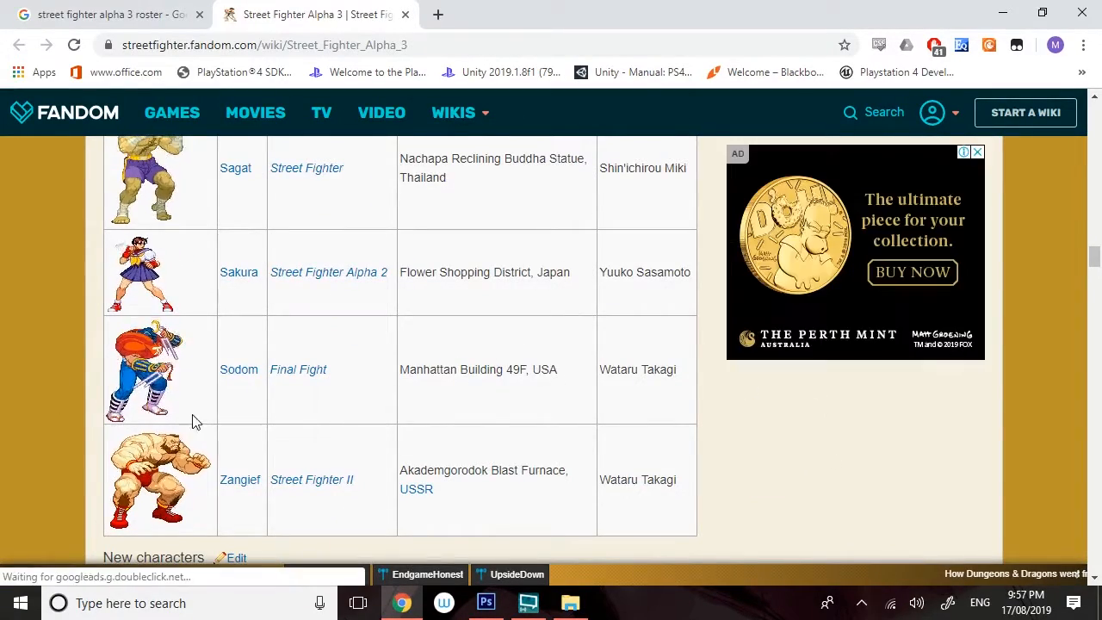
pyautogui.scroll(2, 196, 421)
pyautogui.scroll(1, 197, 436)
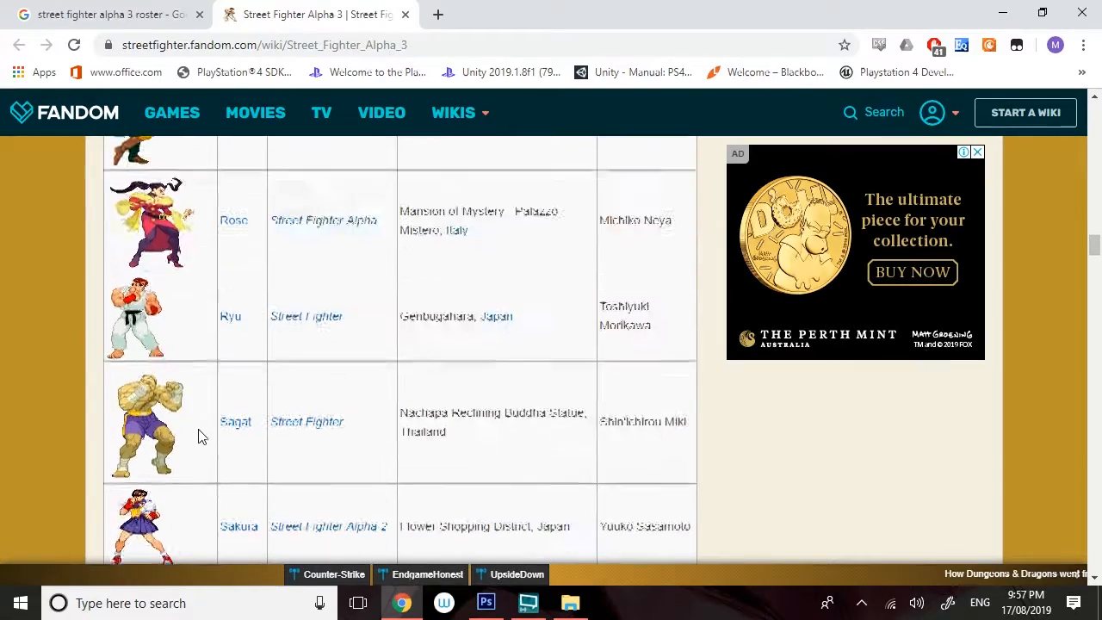
pyautogui.scroll(-3, 214, 430)
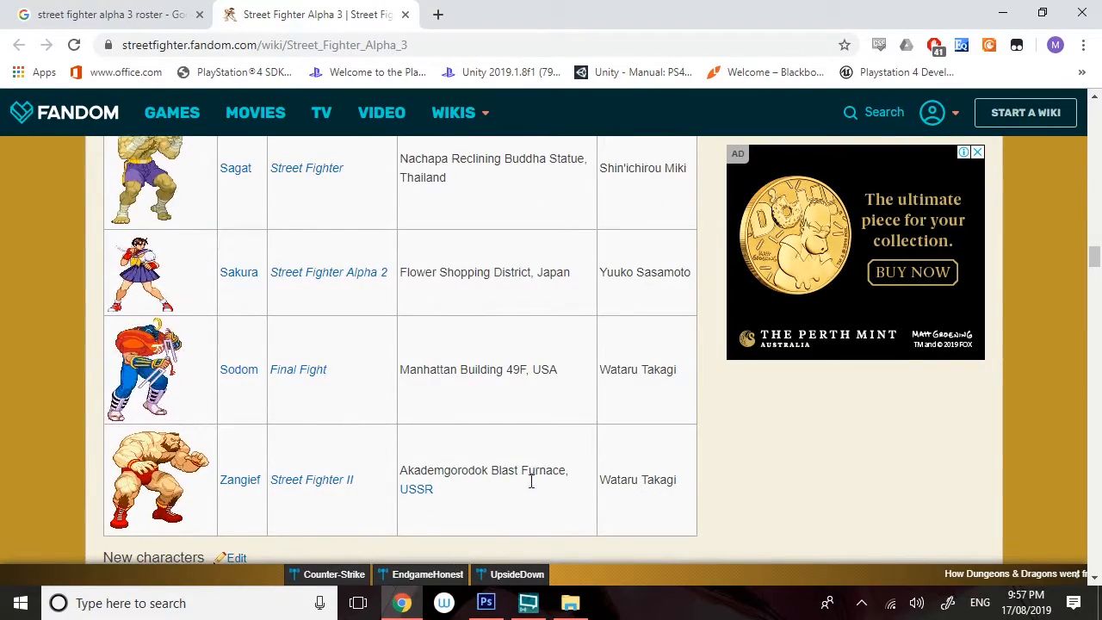
# Switch to Photoshop, review the size comparison in fighter sprite sizes.psd, and bring up fem fighter concepts 3.psd.
pyautogui.click(486, 603)
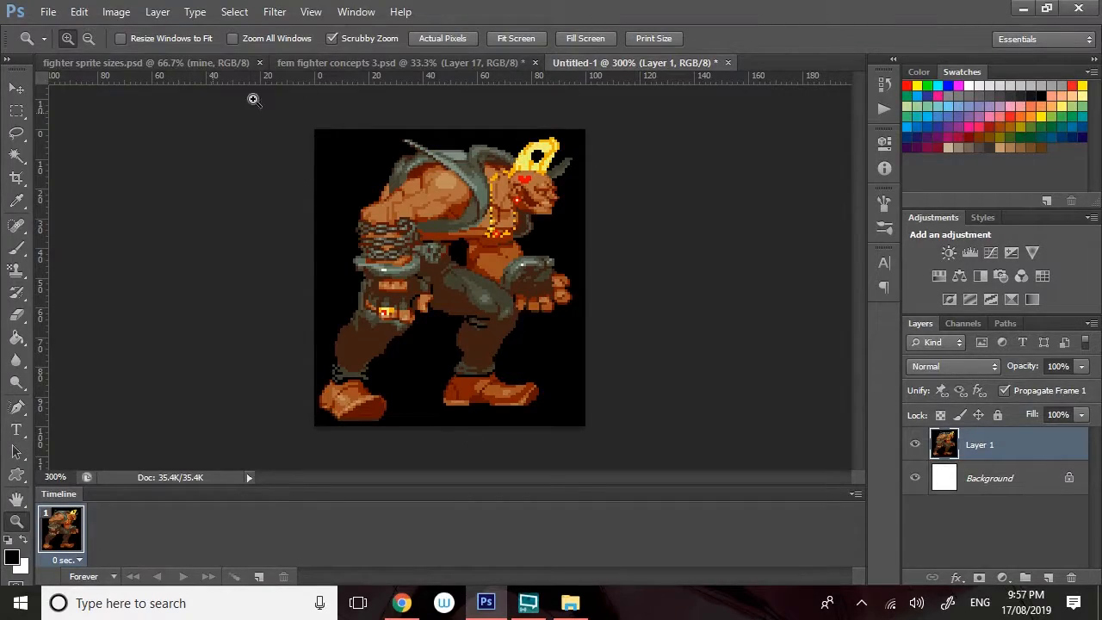
pyautogui.click(152, 63)
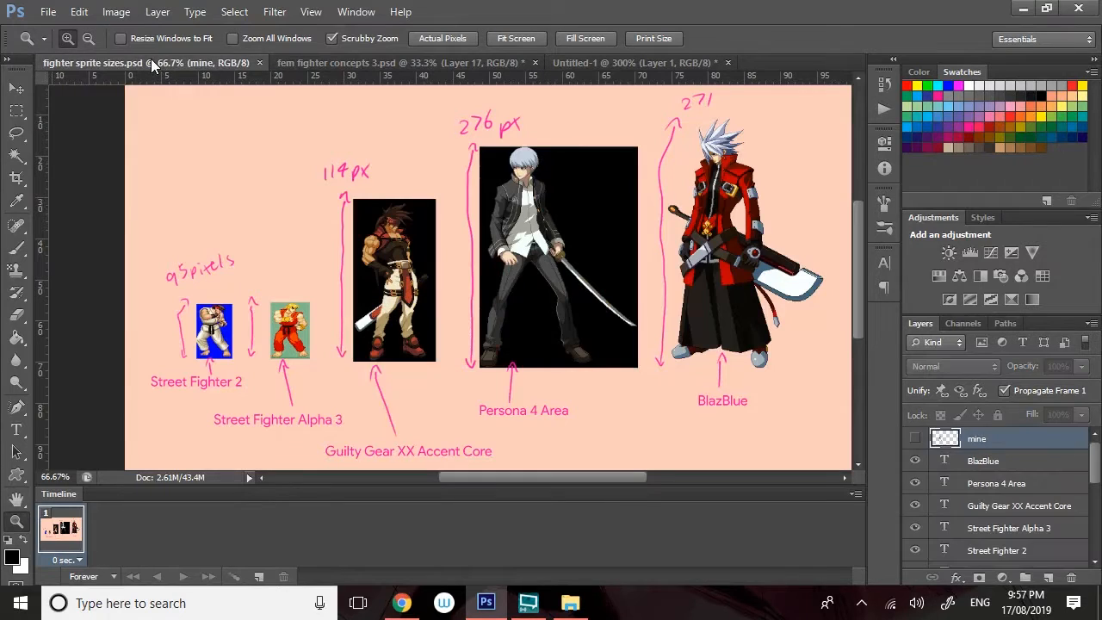
pyautogui.click(320, 62)
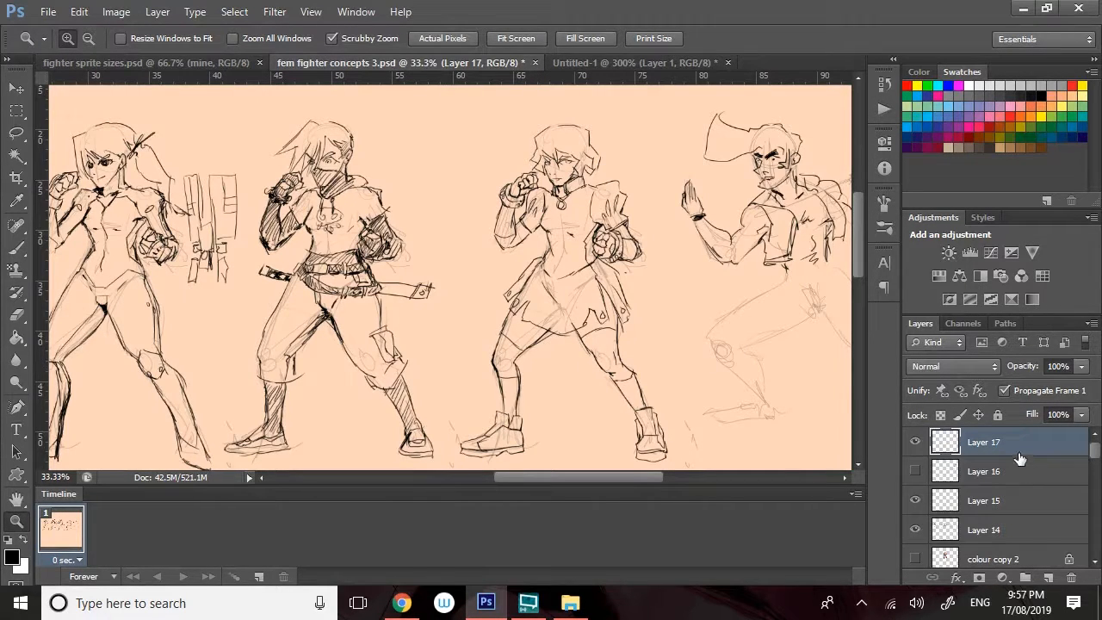
# Identify the skirted fighter's sketch layer and add a new layer directly above the colour copy 2 layer, beneath Layer 14.
pyautogui.click(13, 92)
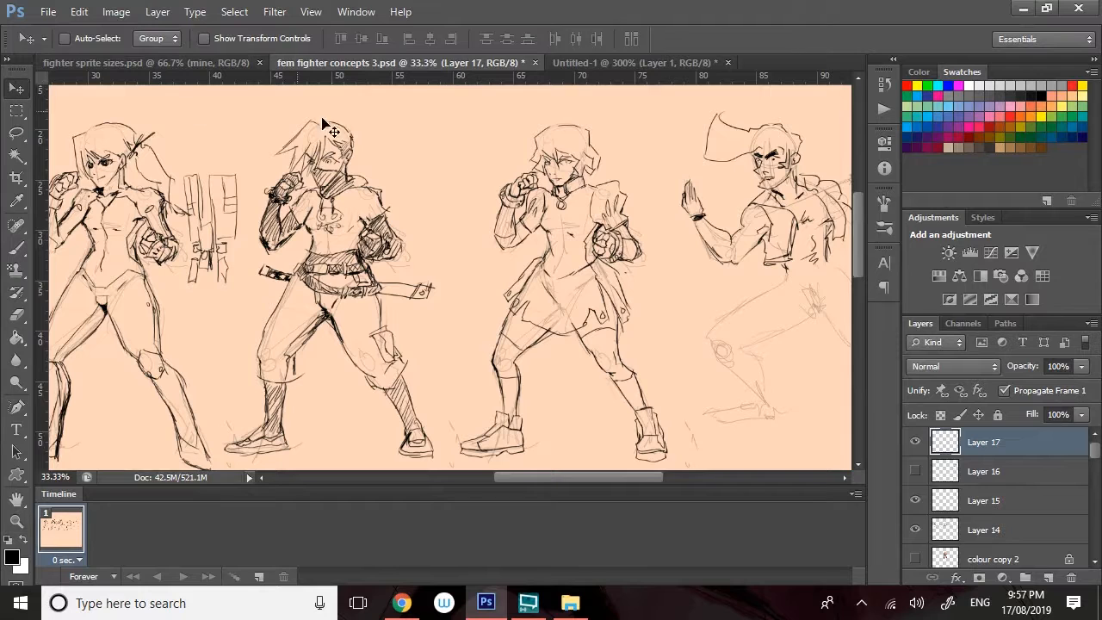
pyautogui.keyDown('ctrl'); pyautogui.click(618, 242); pyautogui.keyUp('ctrl')
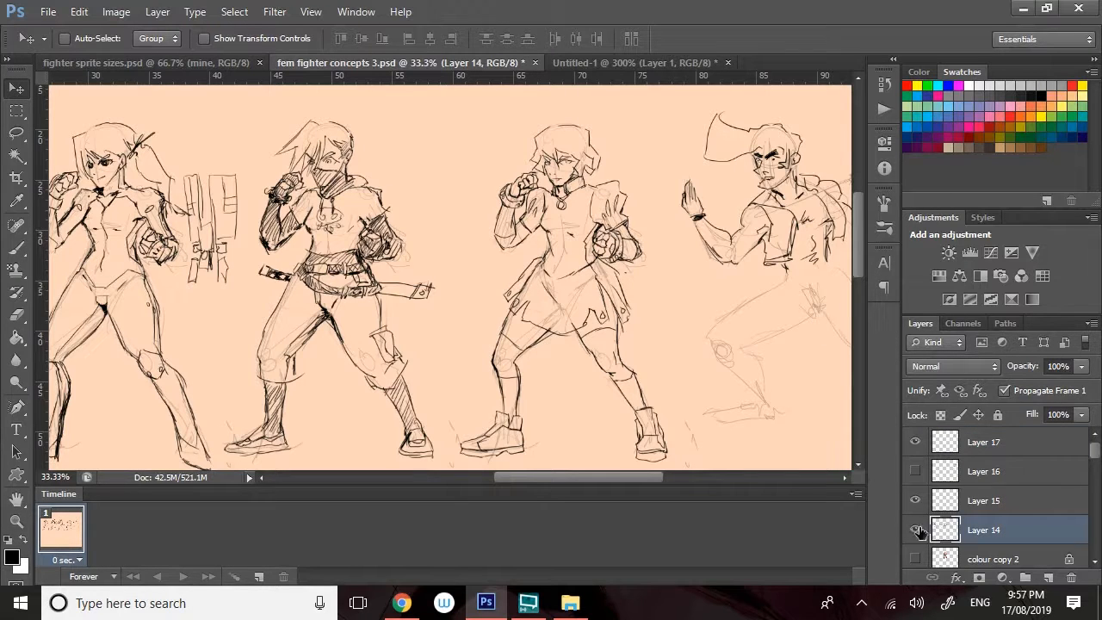
pyautogui.click(915, 530)
pyautogui.click(915, 529)
pyautogui.click(973, 559)
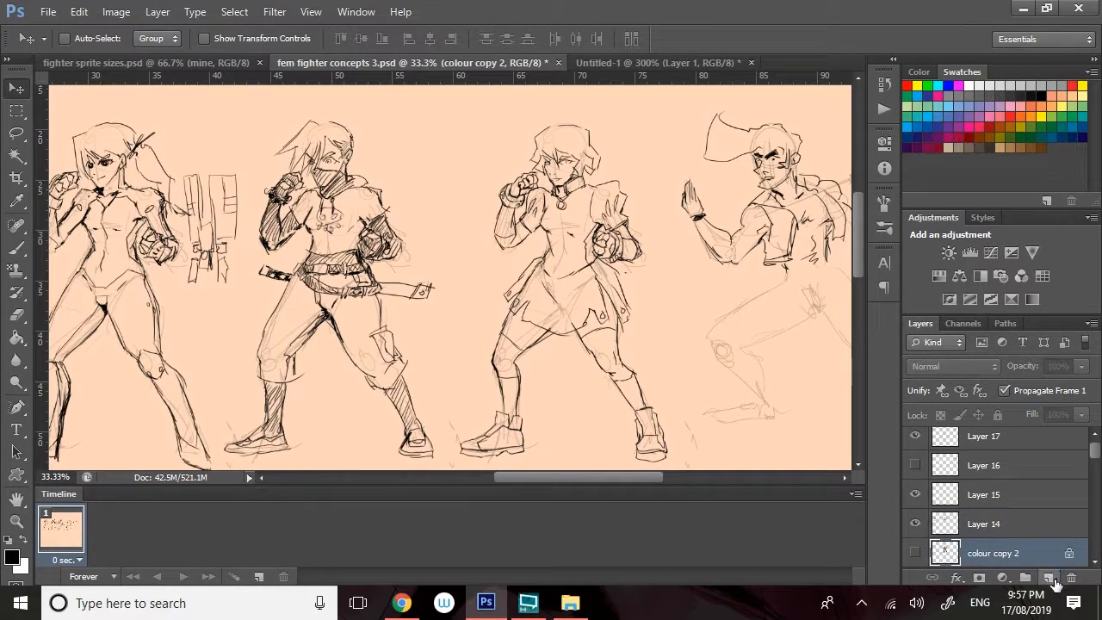
pyautogui.click(1048, 578)
pyautogui.moveTo(1097, 462); pyautogui.dragTo(1098, 479)
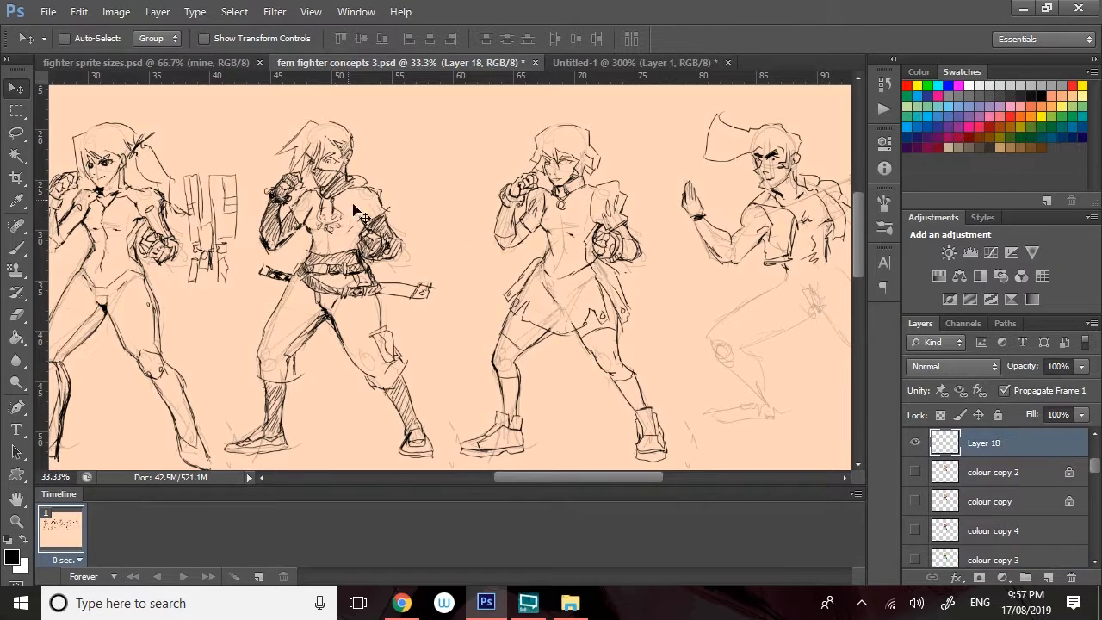
# Preview the masked fighter's colour variants one by one, from colour copy 2 through colour, and leave them all hidden.
pyautogui.click(913, 472)
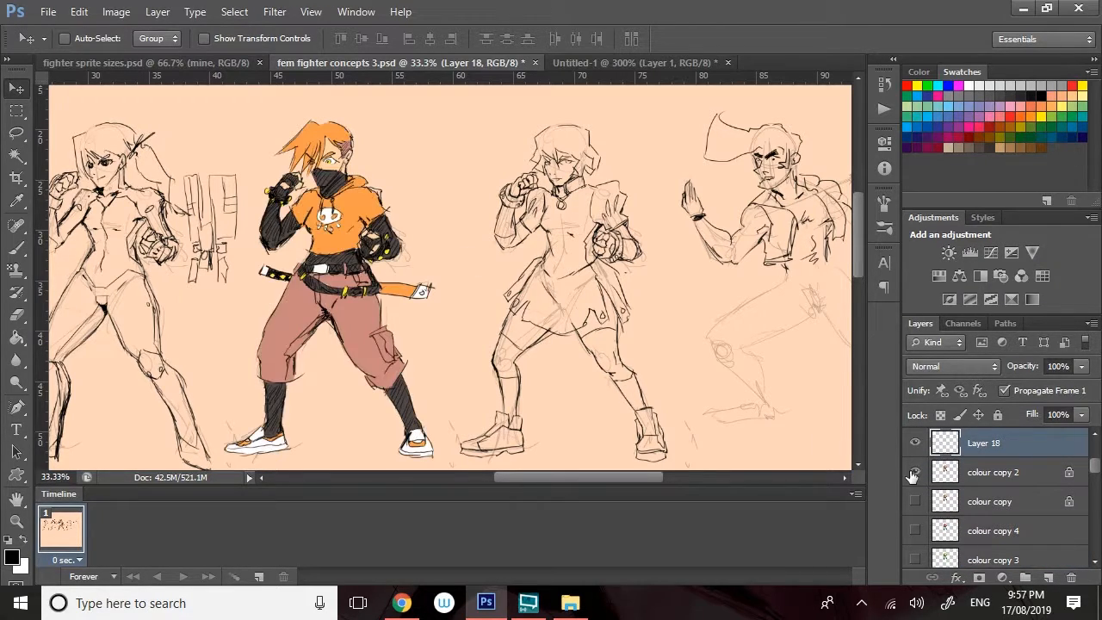
pyautogui.click(914, 473)
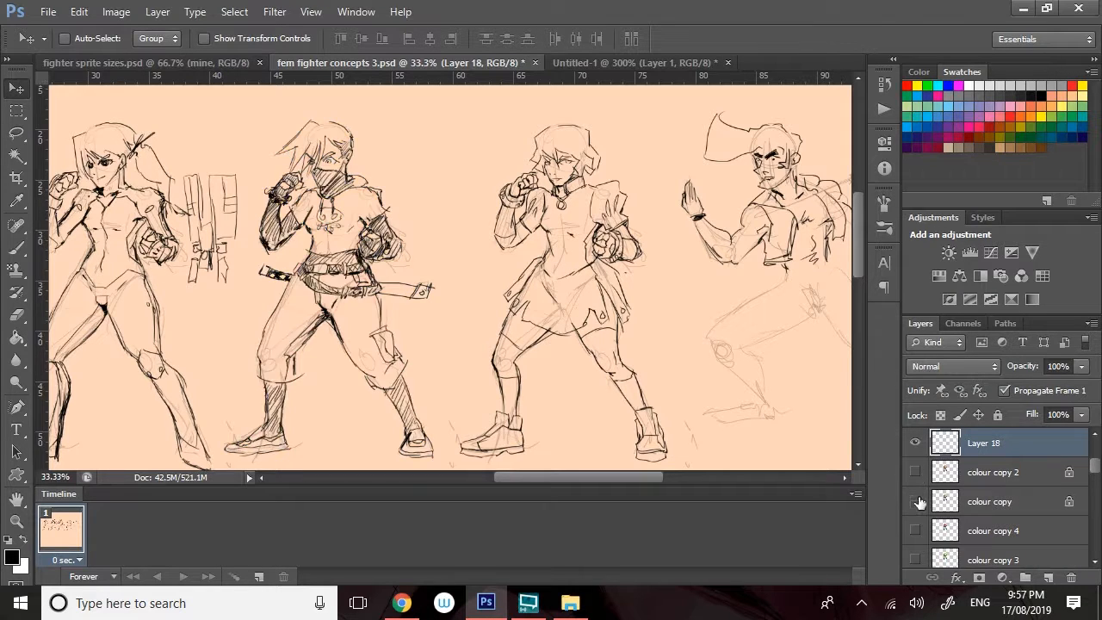
pyautogui.click(915, 502)
pyautogui.click(916, 501)
pyautogui.click(915, 530)
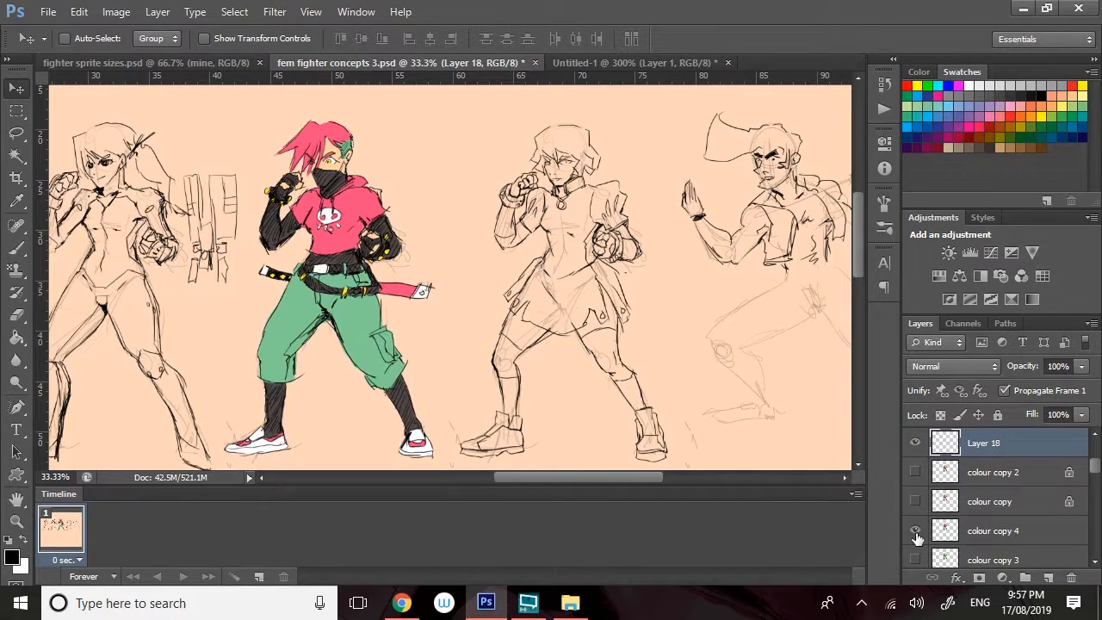
pyautogui.click(915, 560)
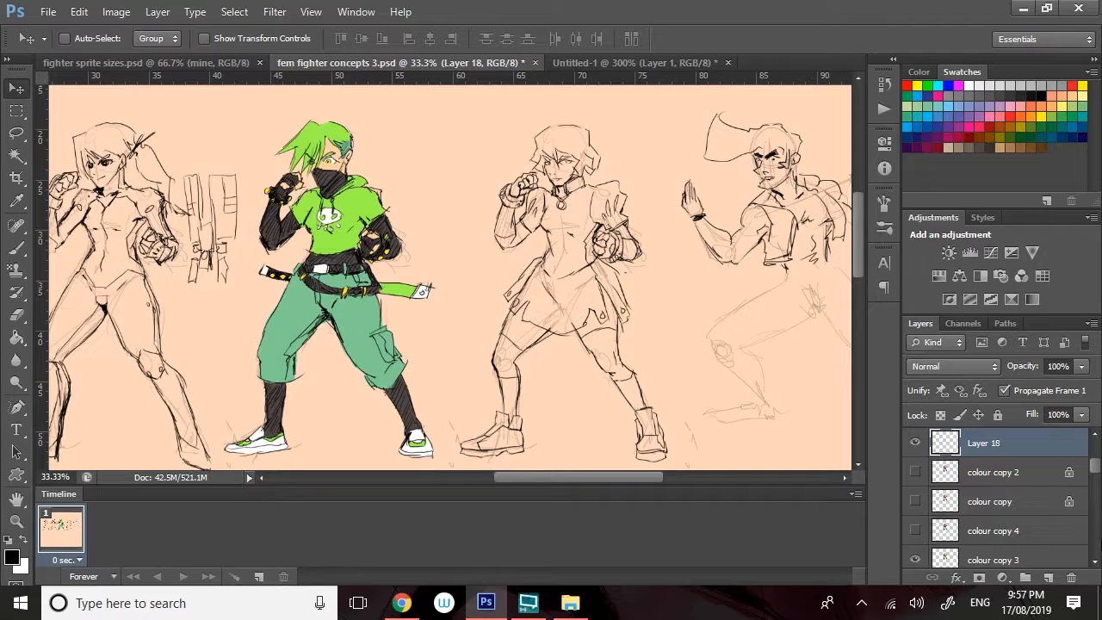
pyautogui.click(1094, 561)
pyautogui.click(1094, 561)
pyautogui.click(914, 501)
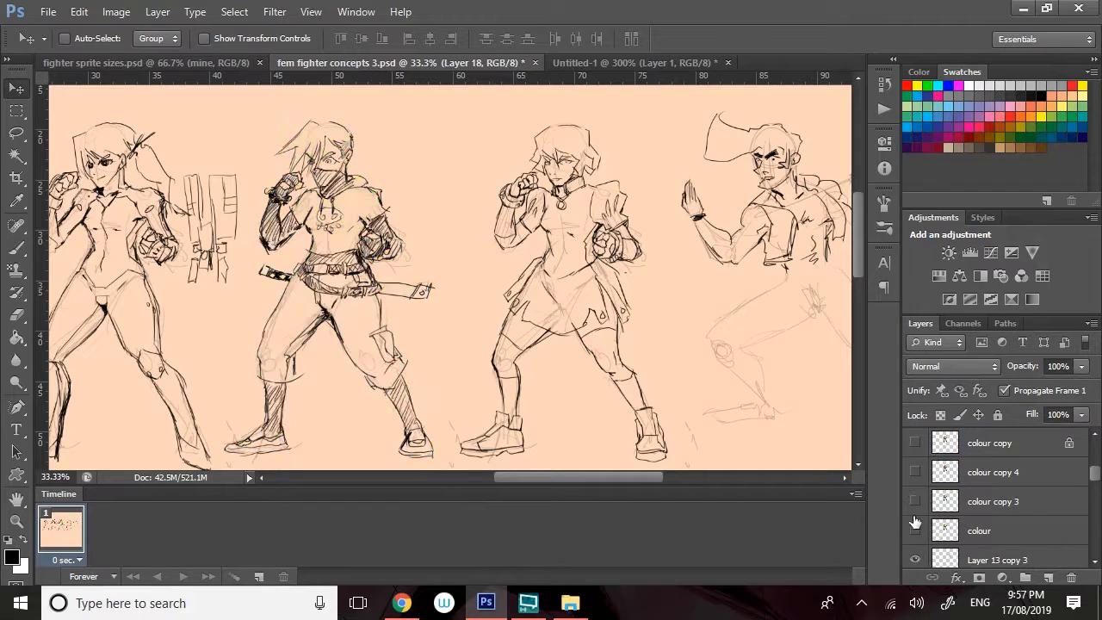
pyautogui.click(915, 530)
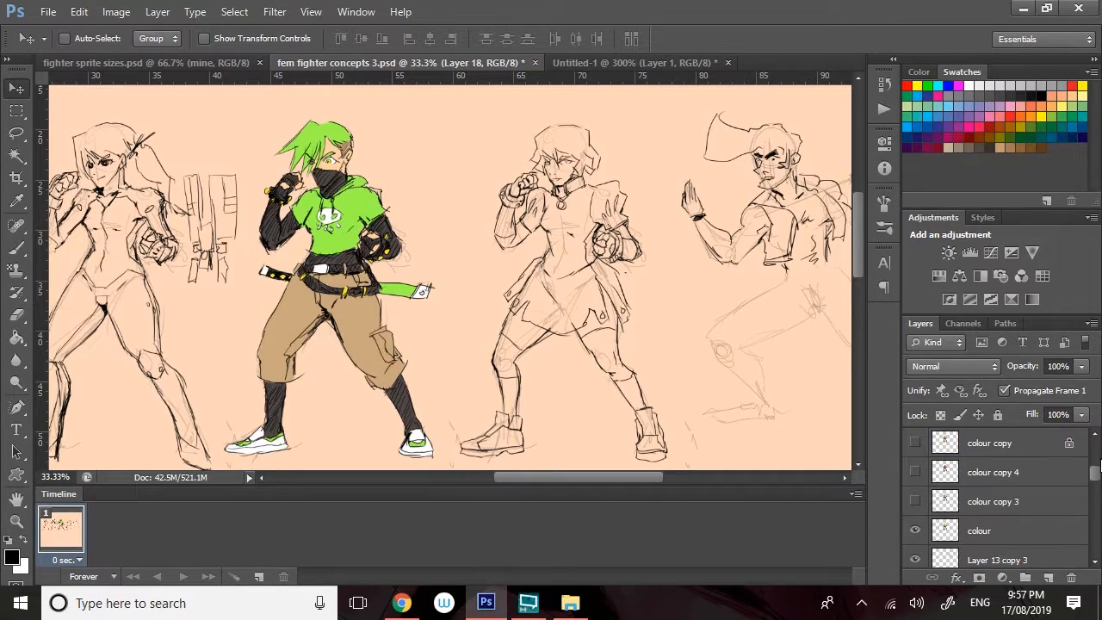
pyautogui.click(915, 530)
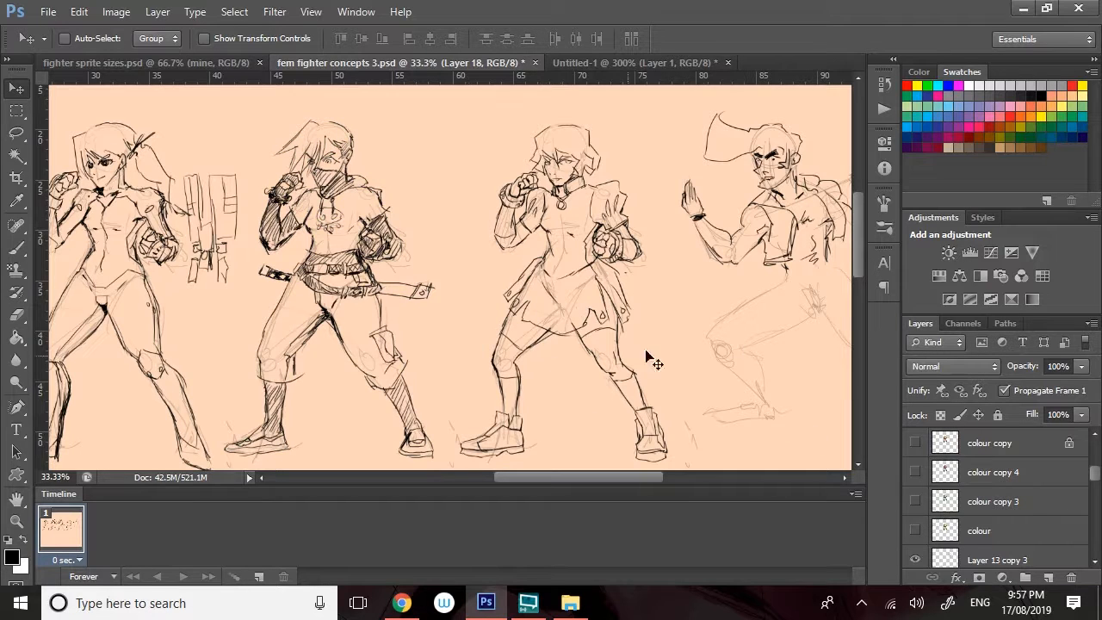
# Choose the Brush tool for colouring the skirted fighter on Layer 18 and set the brush size to 30 px.
pyautogui.scroll(5, 1094, 437)
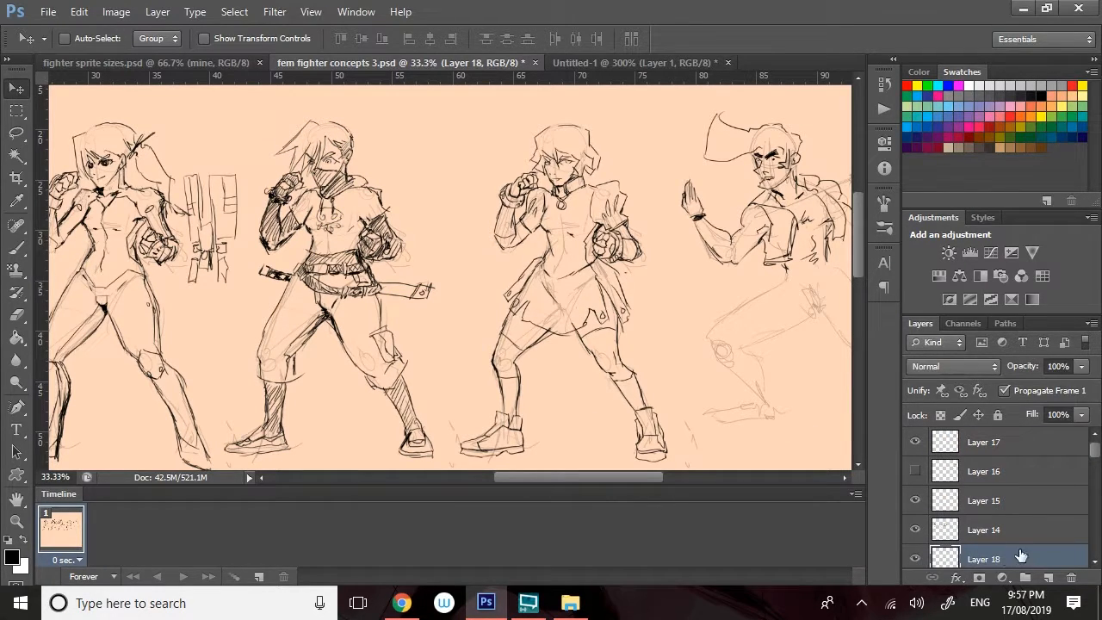
pyautogui.moveTo(653, 482); pyautogui.dragTo(675, 484)
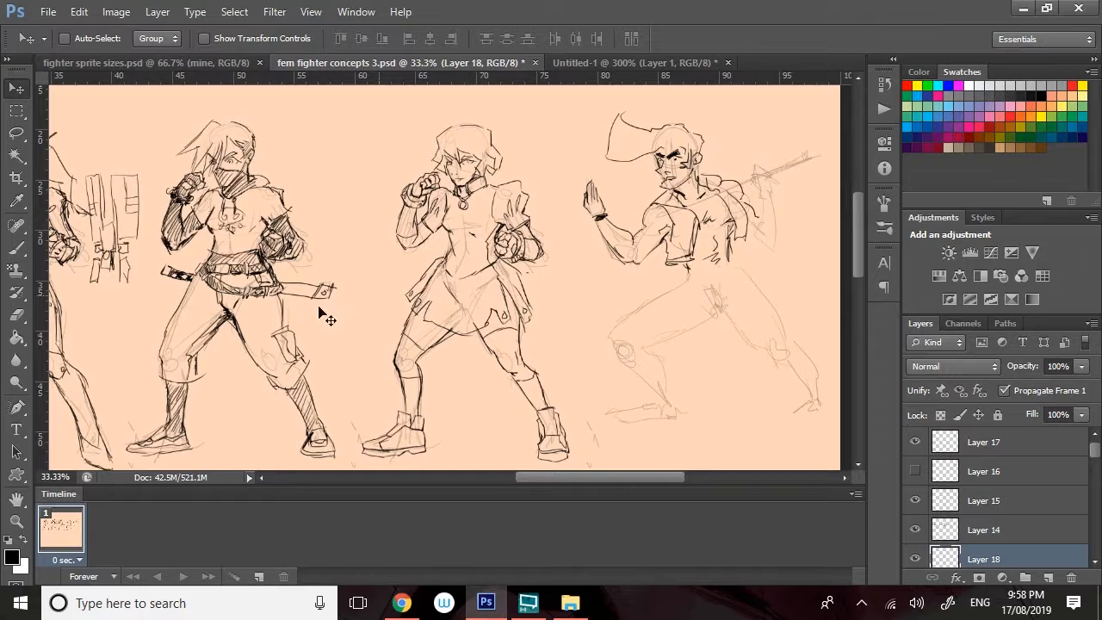
pyautogui.click(17, 520)
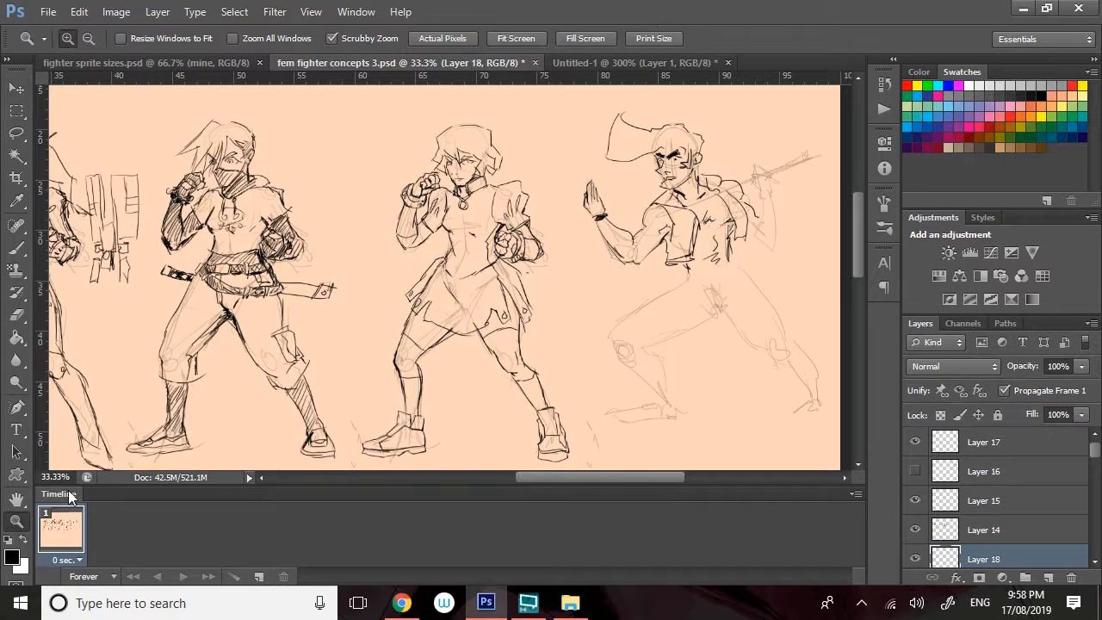
pyautogui.click(484, 185)
pyautogui.moveTo(858, 225); pyautogui.dragTo(860, 230)
pyautogui.click(16, 247)
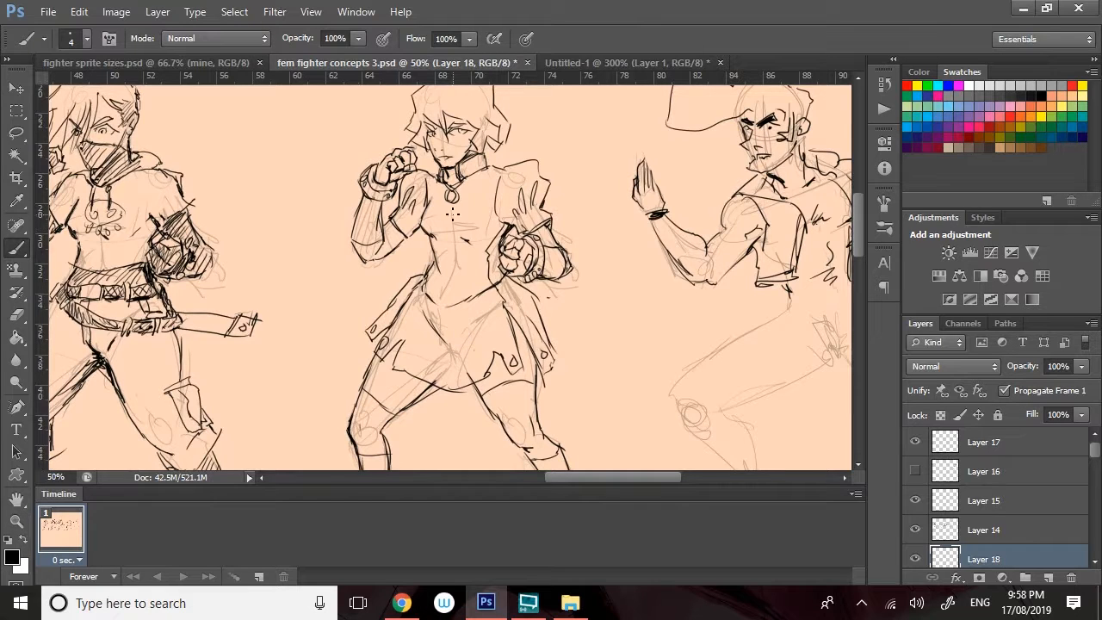
pyautogui.rightClick(448, 211)
pyautogui.moveTo(475, 252); pyautogui.dragTo(494, 249)
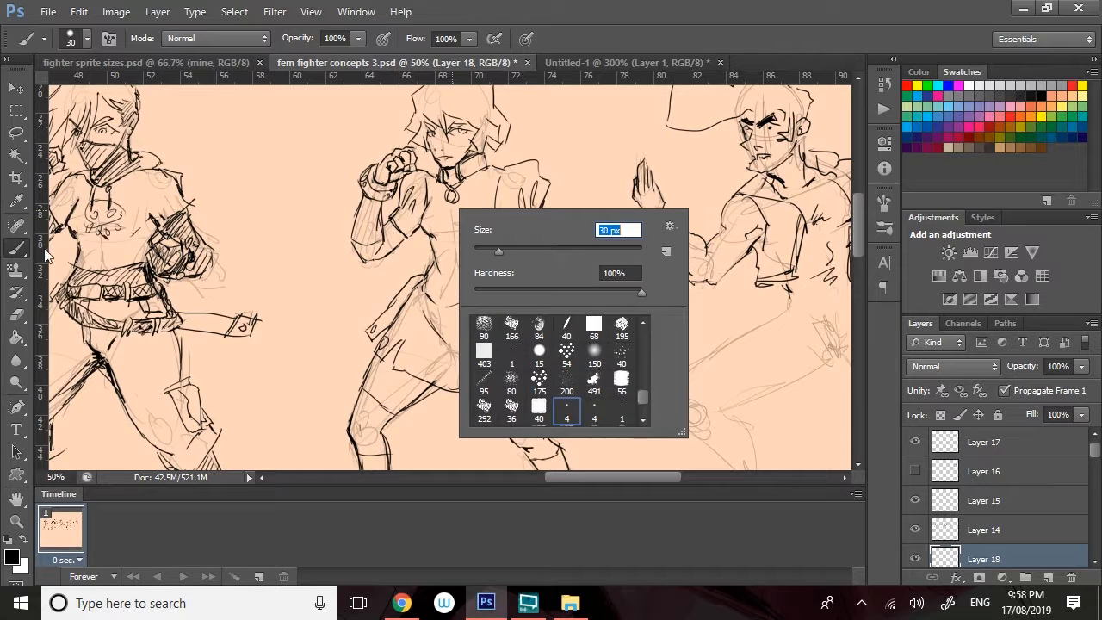
# Set the foreground colour to the light skin tone efcab6 and return to the Brush tool.
pyautogui.click(26, 541)
pyautogui.click(11, 556)
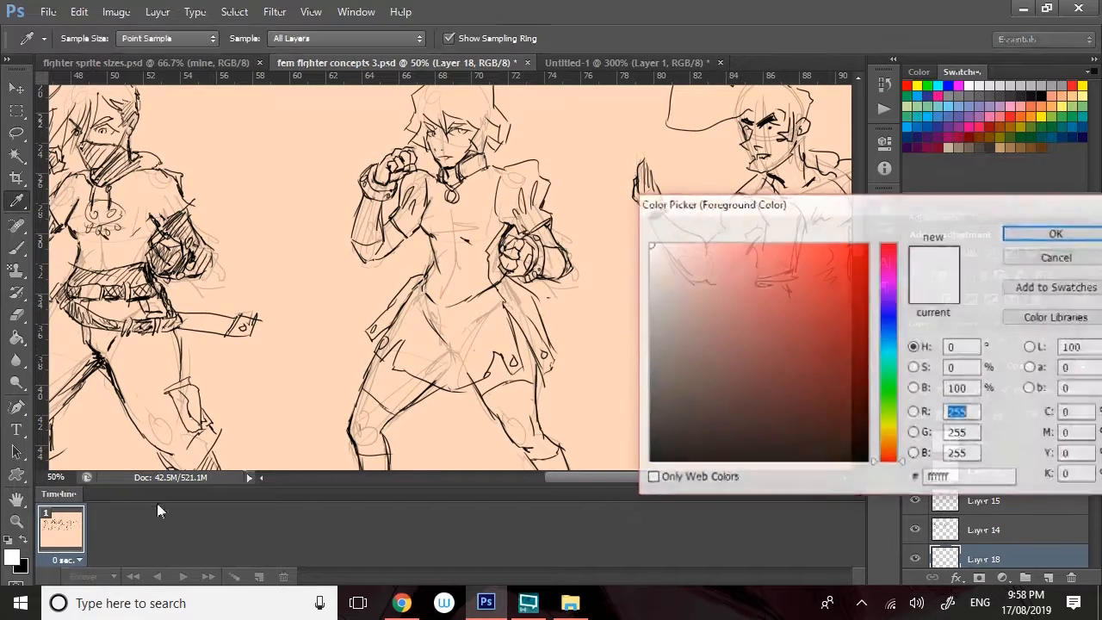
pyautogui.click(742, 258)
pyautogui.moveTo(742, 258); pyautogui.dragTo(689, 246)
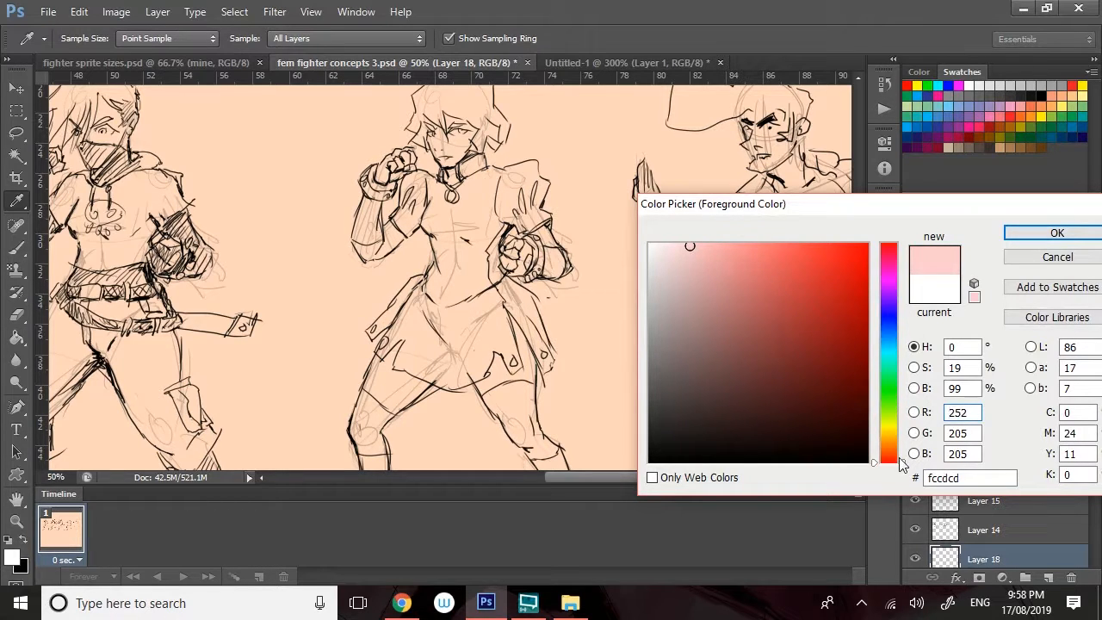
pyautogui.moveTo(889, 458); pyautogui.dragTo(889, 451)
pyautogui.moveTo(701, 256); pyautogui.dragTo(688, 249)
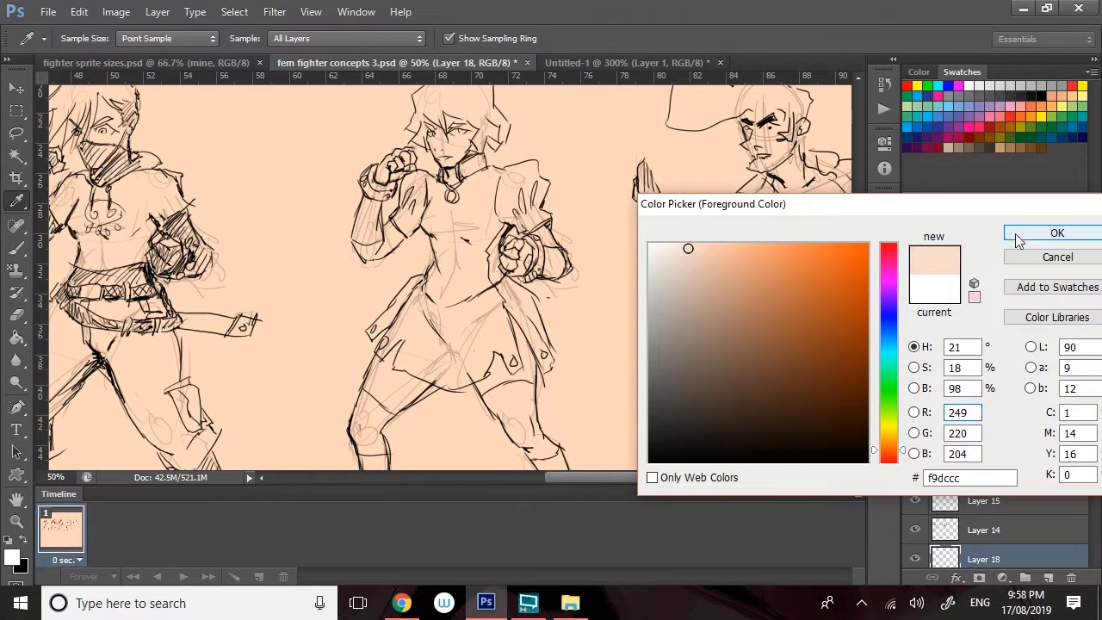
pyautogui.click(700, 256)
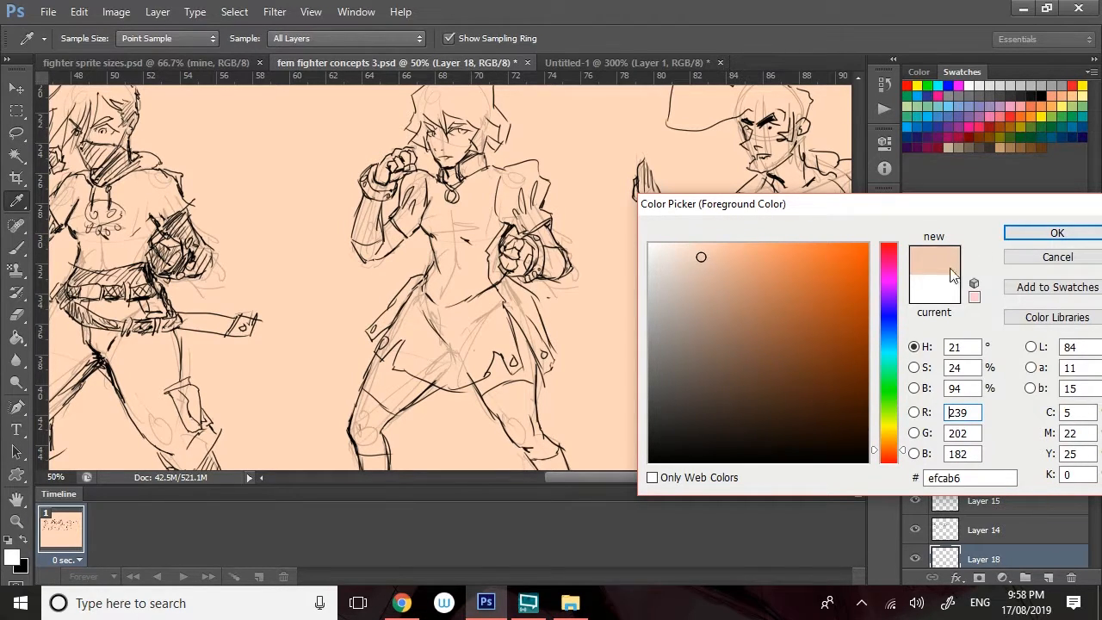
pyautogui.click(1057, 233)
pyautogui.press('b')
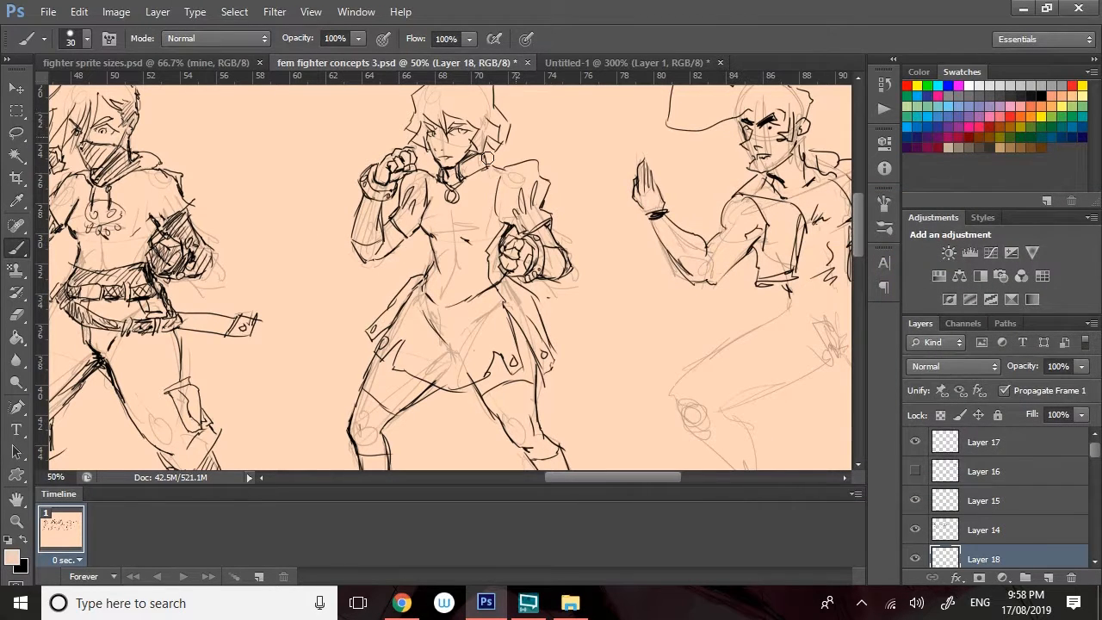
# Test the light skin tone on the skirted fighter's face, replace it with the tan foreground colour e39266 and return to the Brush tool.
pyautogui.moveTo(441, 125); pyautogui.dragTo(448, 161)
pyautogui.press('i')
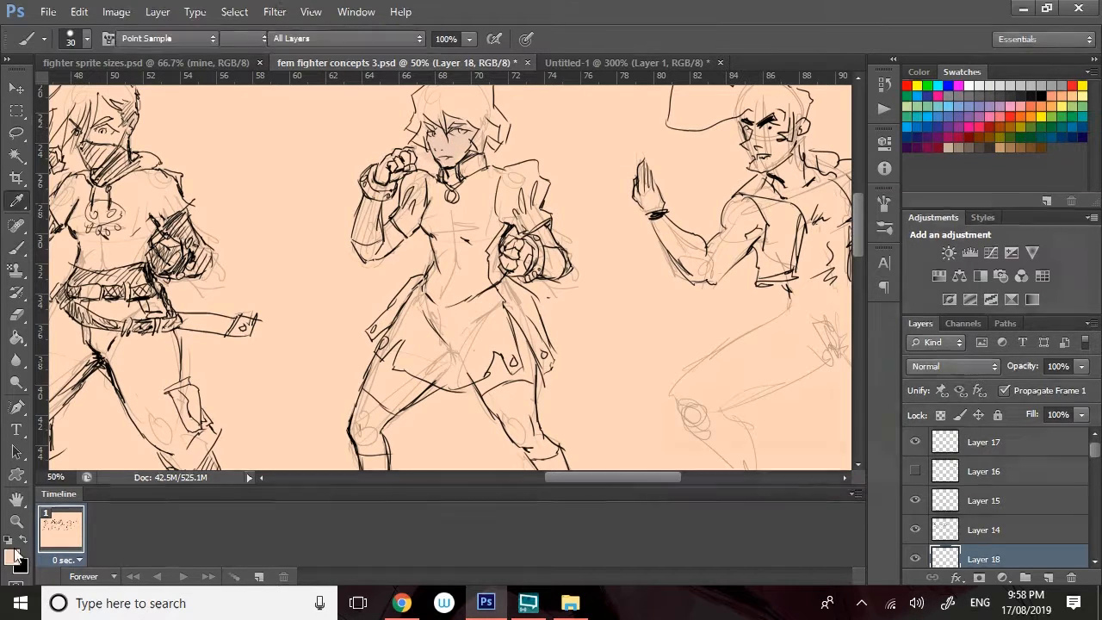
pyautogui.click(12, 557)
pyautogui.moveTo(736, 273); pyautogui.dragTo(767, 266)
pyautogui.click(1050, 232)
pyautogui.press('b')
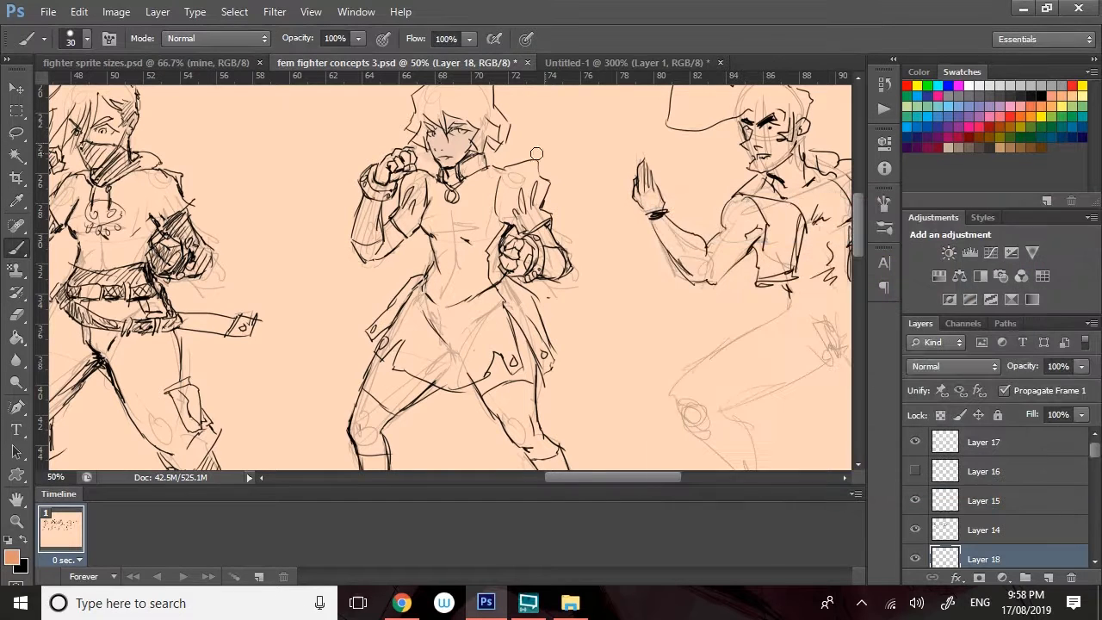
# Paint the skirted fighter's exposed skin tan on Layer 18: face, neck, both fists, bare arm areas around the elbows, and both knees.
pyautogui.moveTo(441, 136)
pyautogui.mouseDown()
pyautogui.moveTo(442, 164)
pyautogui.moveTo(429, 125)
pyautogui.moveTo(455, 113)
pyautogui.moveTo(469, 148)
pyautogui.moveTo(451, 176)
pyautogui.mouseUp()
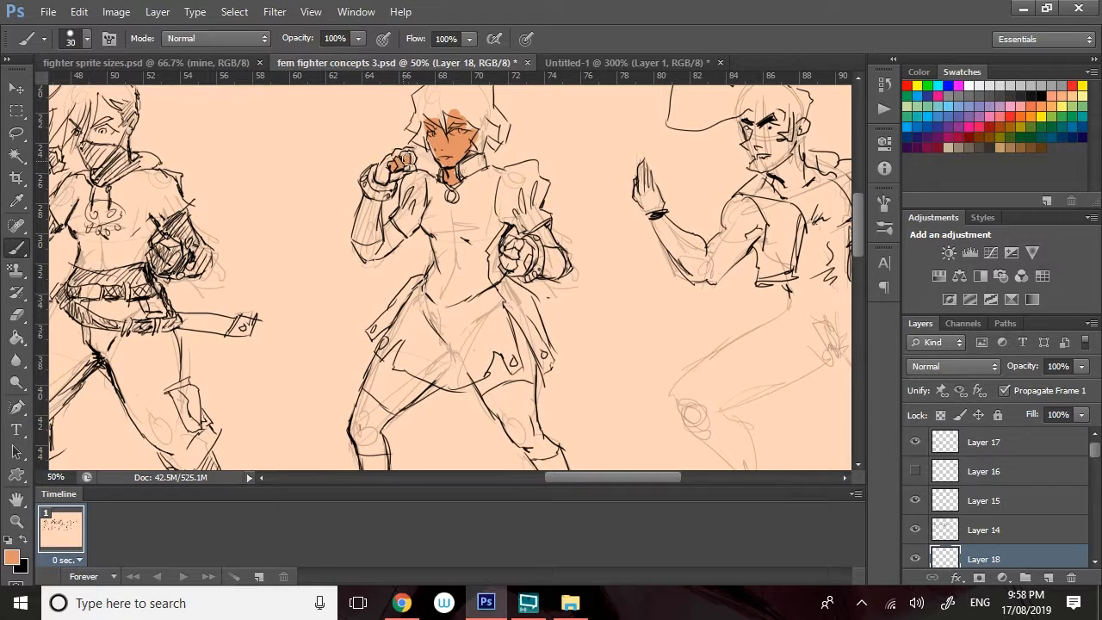
pyautogui.moveTo(365, 249)
pyautogui.mouseDown()
pyautogui.moveTo(397, 229)
pyautogui.moveTo(368, 252)
pyautogui.moveTo(389, 246)
pyautogui.mouseUp()
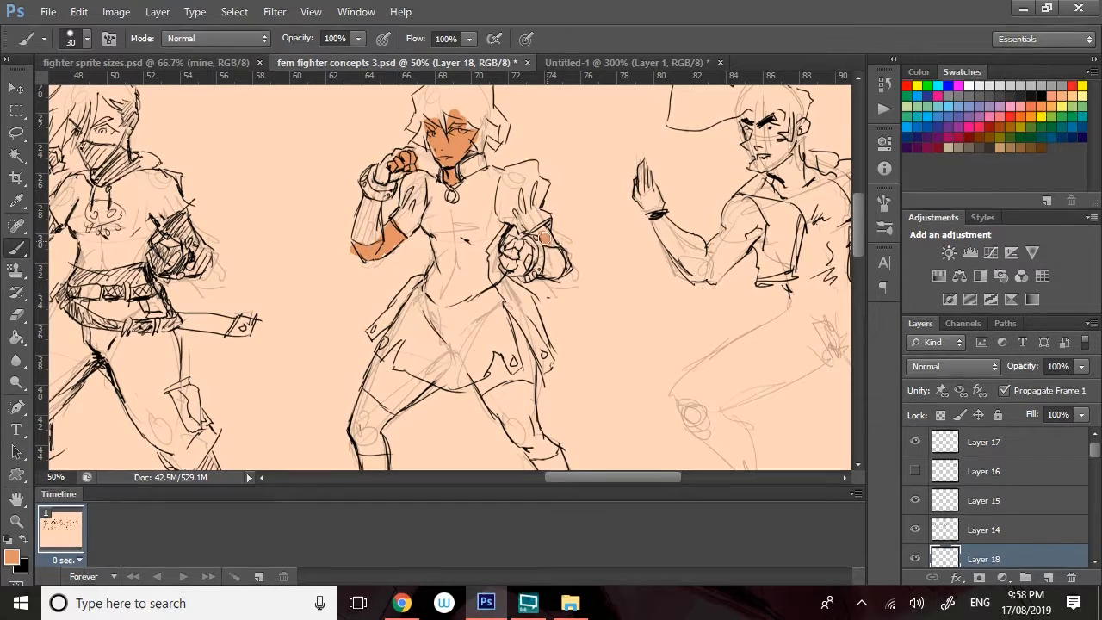
pyautogui.moveTo(510, 258); pyautogui.dragTo(506, 246)
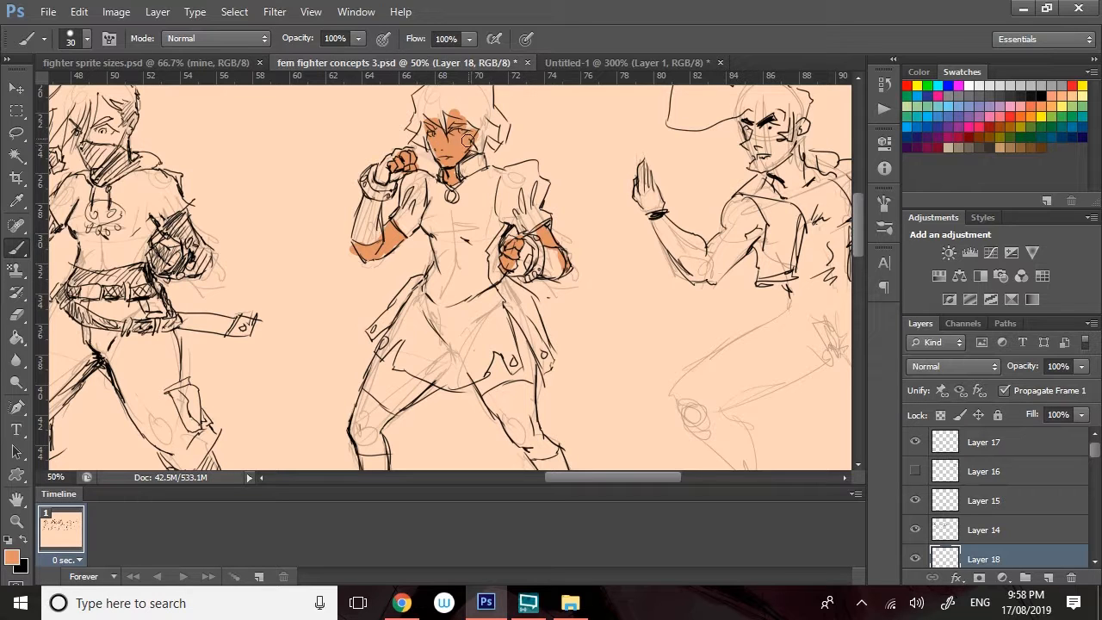
pyautogui.moveTo(857, 232); pyautogui.dragTo(855, 263)
pyautogui.moveTo(530, 299)
pyautogui.mouseDown()
pyautogui.moveTo(542, 301)
pyautogui.moveTo(527, 248)
pyautogui.moveTo(510, 234)
pyautogui.moveTo(490, 245)
pyautogui.moveTo(520, 288)
pyautogui.moveTo(521, 259)
pyautogui.moveTo(508, 247)
pyautogui.mouseUp()
pyautogui.moveTo(381, 299)
pyautogui.mouseDown()
pyautogui.moveTo(361, 301)
pyautogui.moveTo(355, 268)
pyautogui.moveTo(365, 250)
pyautogui.moveTo(356, 282)
pyautogui.moveTo(375, 280)
pyautogui.moveTo(361, 238)
pyautogui.mouseUp()
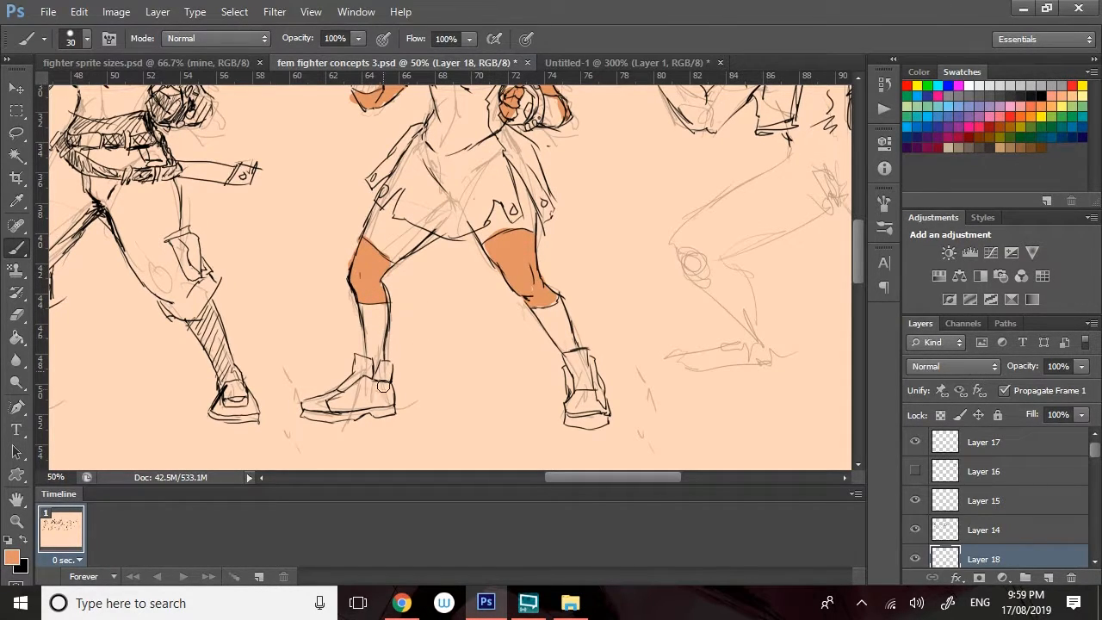
pyautogui.moveTo(550, 304); pyautogui.dragTo(539, 299)
# Try the violet-blue foreground colour 5d54ab with a short stroke on the edge of the fighter's sleeve.
pyautogui.scroll(5, 856, 273)
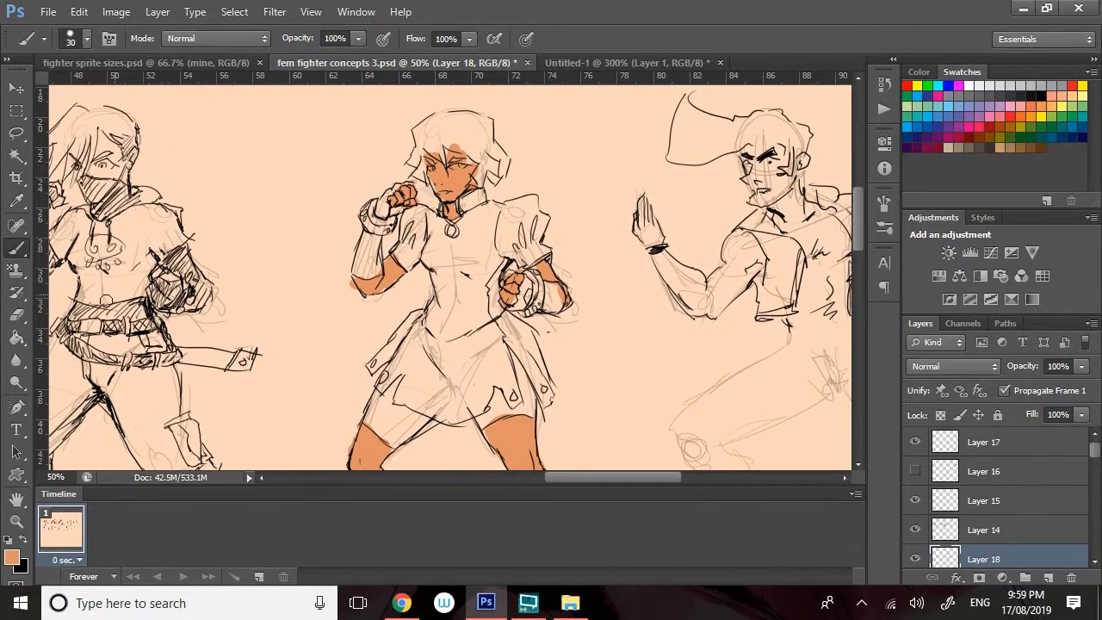
pyautogui.click(11, 557)
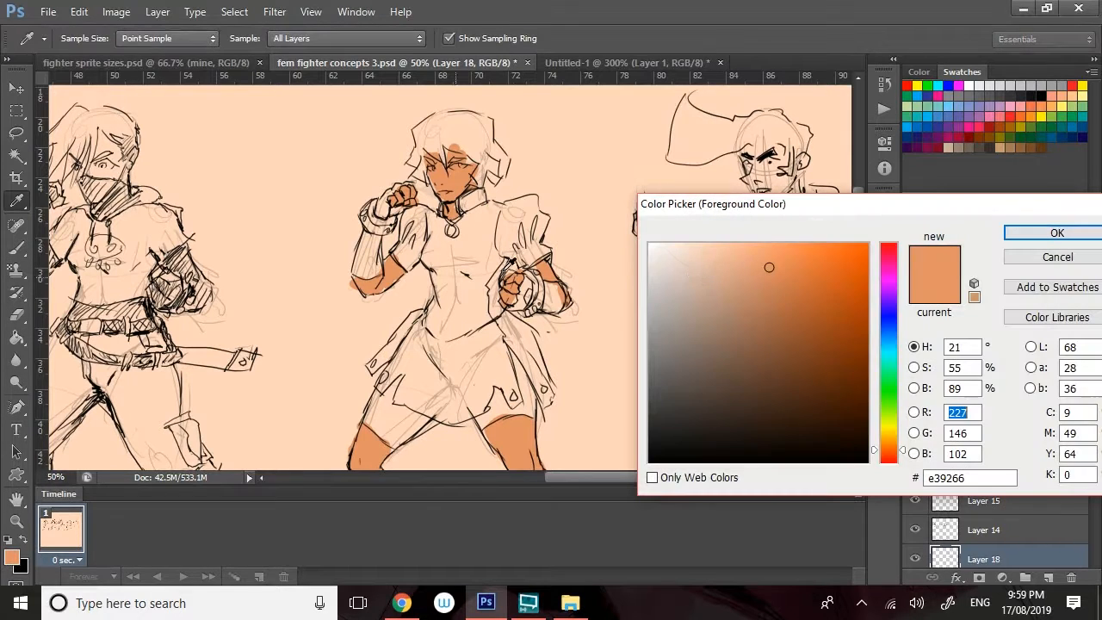
pyautogui.click(888, 327)
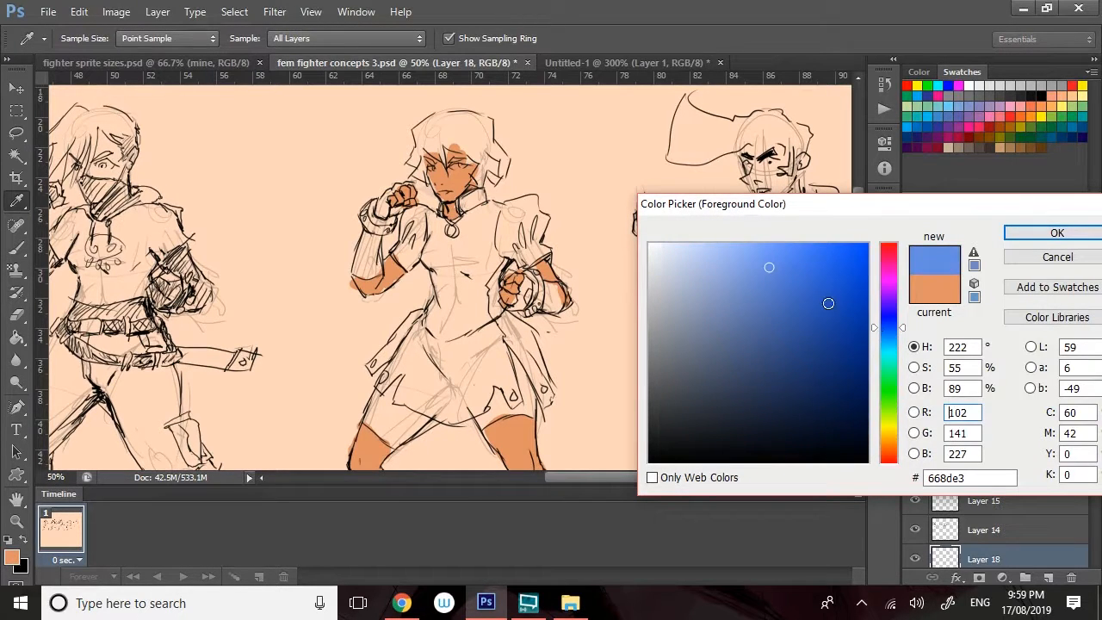
pyautogui.click(791, 296)
pyautogui.moveTo(791, 295); pyautogui.dragTo(766, 312)
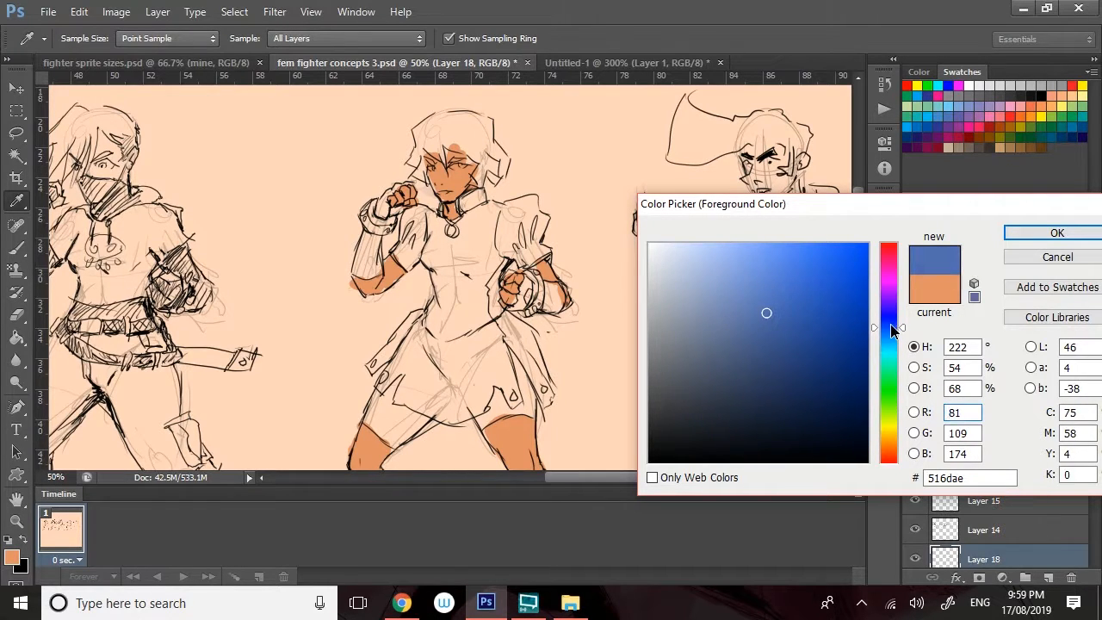
pyautogui.moveTo(890, 326)
pyautogui.mouseDown()
pyautogui.moveTo(888, 302)
pyautogui.moveTo(887, 315)
pyautogui.mouseUp()
pyautogui.moveTo(757, 315); pyautogui.dragTo(757, 315)
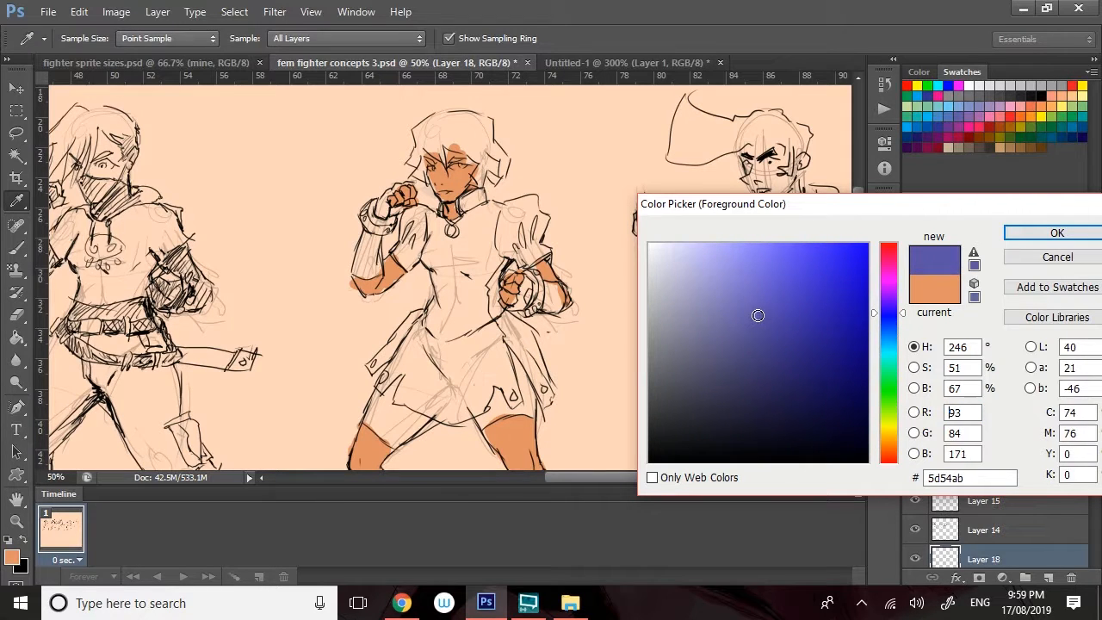
pyautogui.click(1032, 231)
pyautogui.press('b')
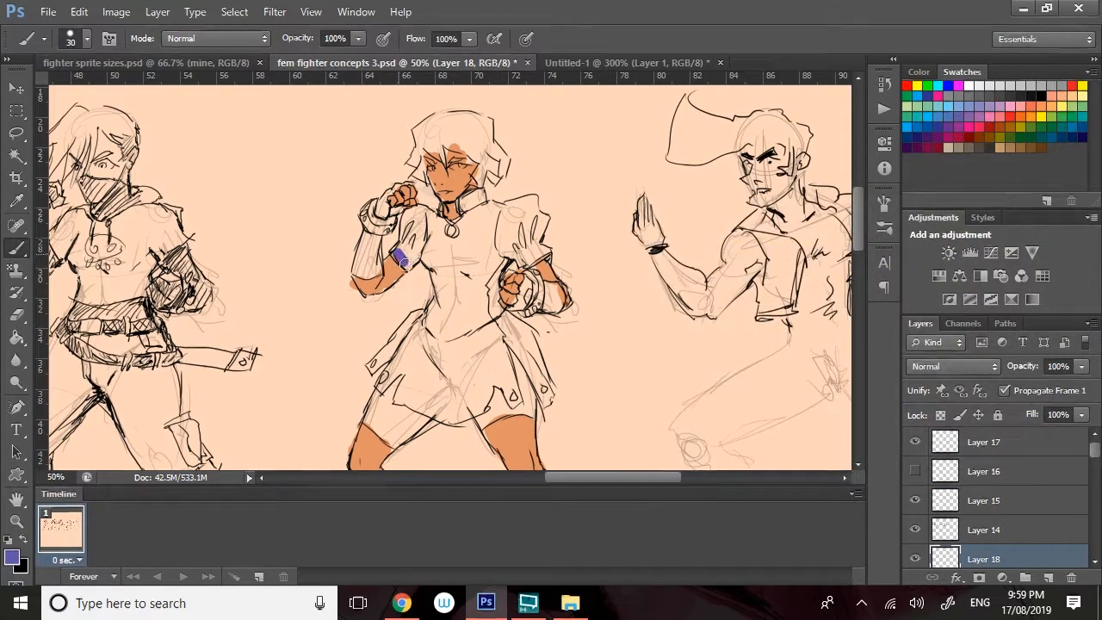
pyautogui.moveTo(398, 255); pyautogui.dragTo(406, 265)
# Set the foreground colour to dark purple 4b3d70 and fill in the fighter's whole dress, including collar, puffed sleeves, bodice and split skirt.
pyautogui.click(12, 556)
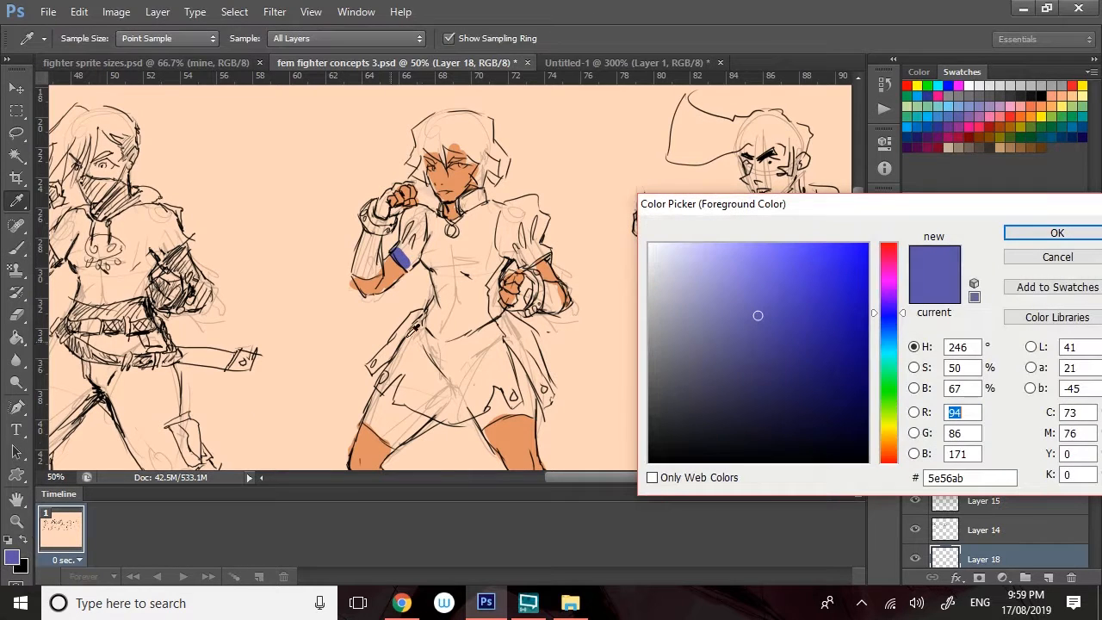
pyautogui.moveTo(898, 318); pyautogui.dragTo(894, 308)
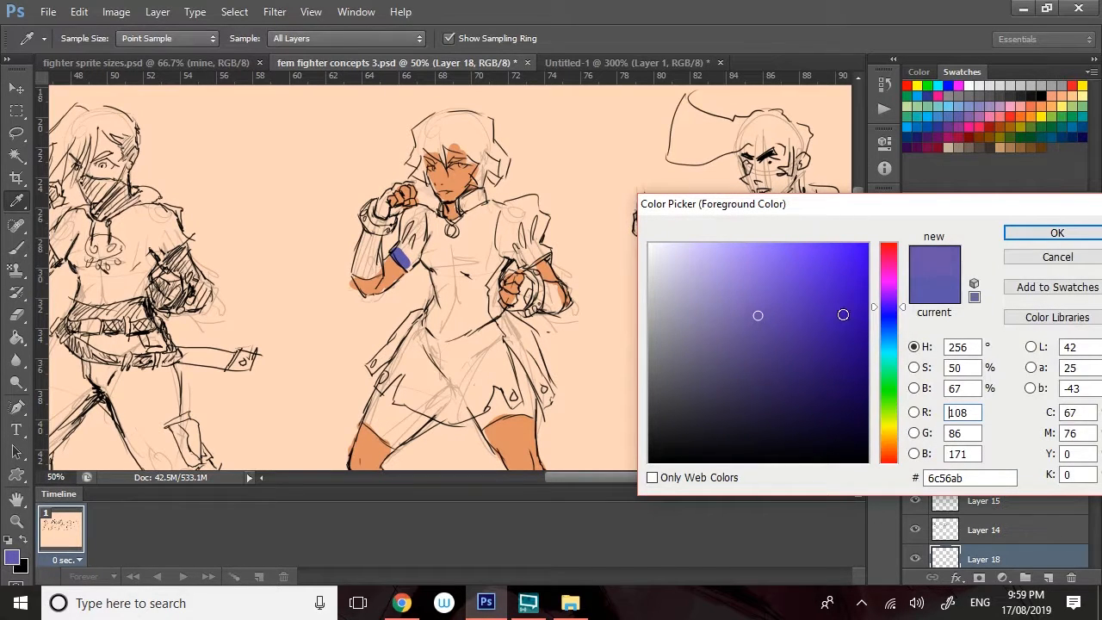
pyautogui.moveTo(720, 348); pyautogui.dragTo(745, 366)
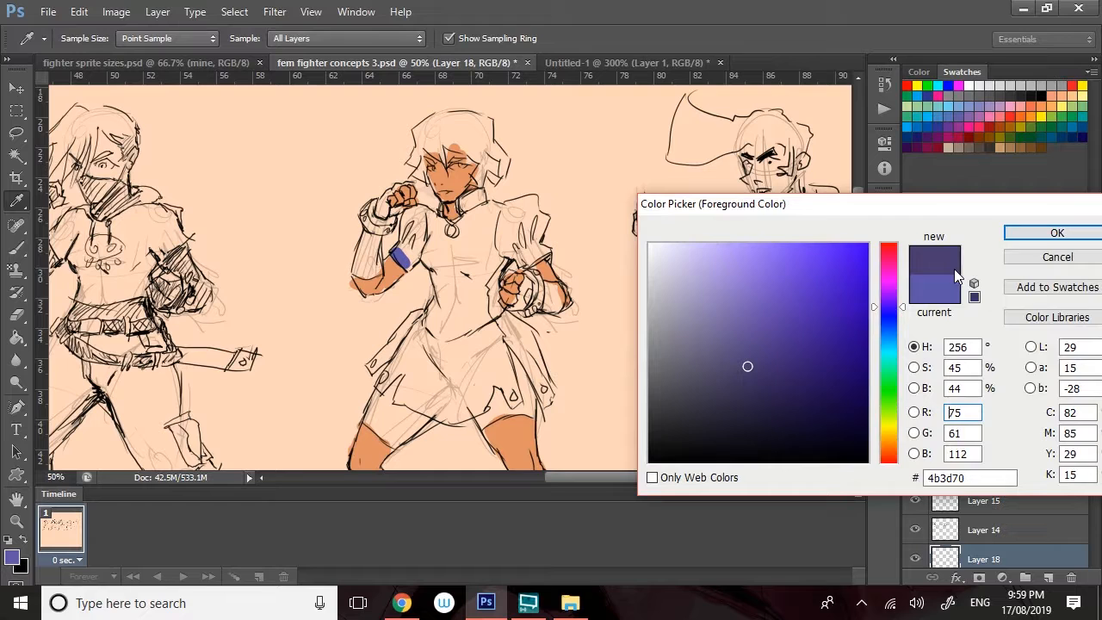
pyautogui.click(1020, 235)
pyautogui.moveTo(400, 254)
pyautogui.mouseDown()
pyautogui.moveTo(412, 213)
pyautogui.moveTo(427, 215)
pyautogui.moveTo(404, 259)
pyautogui.moveTo(412, 266)
pyautogui.moveTo(432, 247)
pyautogui.moveTo(419, 249)
pyautogui.moveTo(431, 229)
pyautogui.moveTo(445, 246)
pyautogui.moveTo(443, 224)
pyautogui.moveTo(481, 196)
pyautogui.moveTo(470, 215)
pyautogui.moveTo(531, 202)
pyautogui.moveTo(544, 251)
pyautogui.moveTo(526, 263)
pyautogui.moveTo(492, 250)
pyautogui.moveTo(517, 218)
pyautogui.moveTo(488, 237)
pyautogui.moveTo(487, 214)
pyautogui.moveTo(449, 233)
pyautogui.moveTo(469, 202)
pyautogui.moveTo(488, 225)
pyautogui.moveTo(509, 224)
pyautogui.moveTo(505, 261)
pyautogui.moveTo(531, 246)
pyautogui.mouseUp()
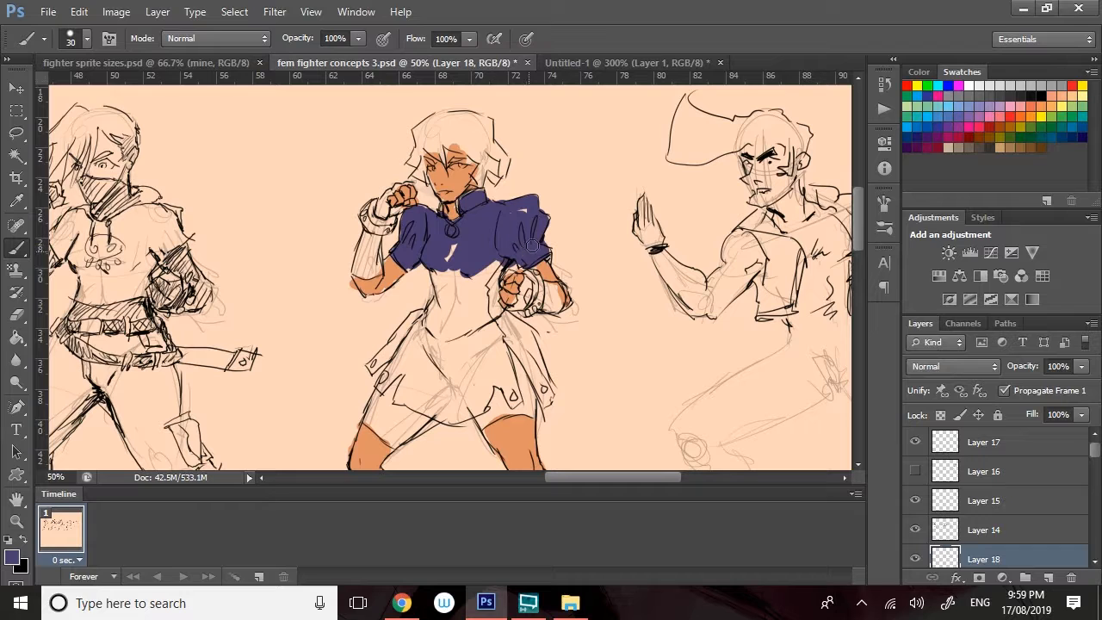
pyautogui.moveTo(450, 264)
pyautogui.mouseDown()
pyautogui.moveTo(440, 291)
pyautogui.moveTo(486, 309)
pyautogui.moveTo(499, 267)
pyautogui.moveTo(492, 323)
pyautogui.moveTo(495, 306)
pyautogui.moveTo(425, 342)
pyautogui.moveTo(430, 306)
pyautogui.moveTo(469, 311)
pyautogui.moveTo(476, 365)
pyautogui.moveTo(483, 370)
pyautogui.moveTo(495, 344)
pyautogui.moveTo(509, 391)
pyautogui.moveTo(501, 331)
pyautogui.moveTo(544, 402)
pyautogui.moveTo(527, 339)
pyautogui.moveTo(500, 318)
pyautogui.mouseUp()
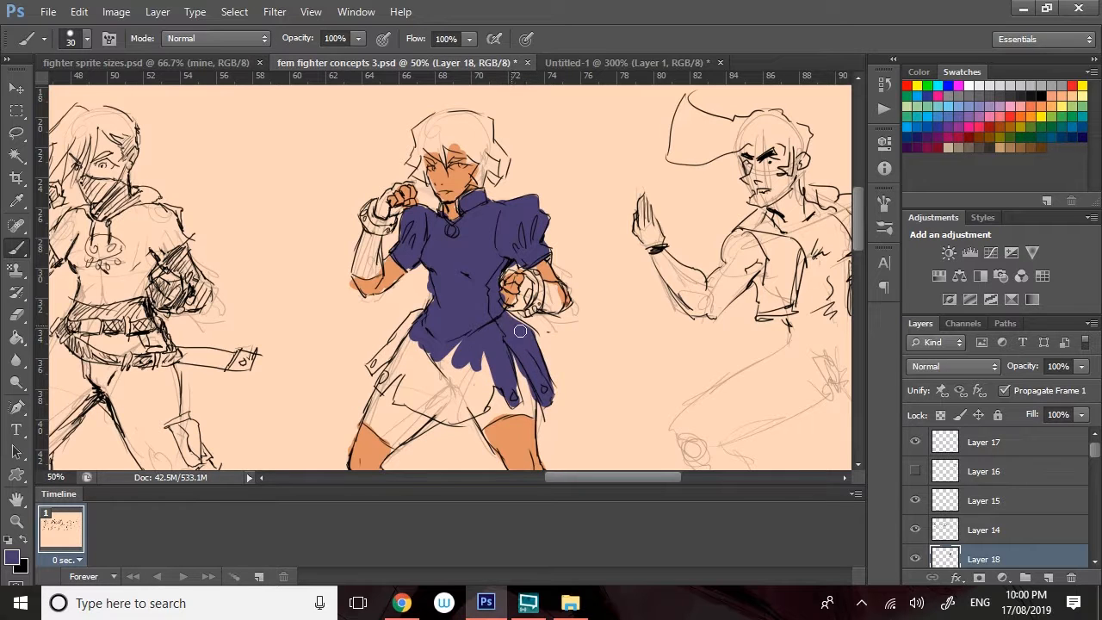
pyautogui.moveTo(496, 375)
pyautogui.mouseDown()
pyautogui.moveTo(482, 406)
pyautogui.moveTo(461, 412)
pyautogui.moveTo(473, 414)
pyautogui.moveTo(401, 399)
pyautogui.moveTo(444, 417)
pyautogui.moveTo(401, 399)
pyautogui.moveTo(413, 370)
pyautogui.moveTo(383, 388)
pyautogui.moveTo(409, 347)
pyautogui.moveTo(373, 365)
pyautogui.moveTo(415, 317)
pyautogui.moveTo(403, 343)
pyautogui.moveTo(413, 352)
pyautogui.moveTo(448, 342)
pyautogui.moveTo(411, 381)
pyautogui.moveTo(458, 358)
pyautogui.moveTo(416, 397)
pyautogui.moveTo(494, 369)
pyautogui.moveTo(462, 401)
pyautogui.mouseUp()
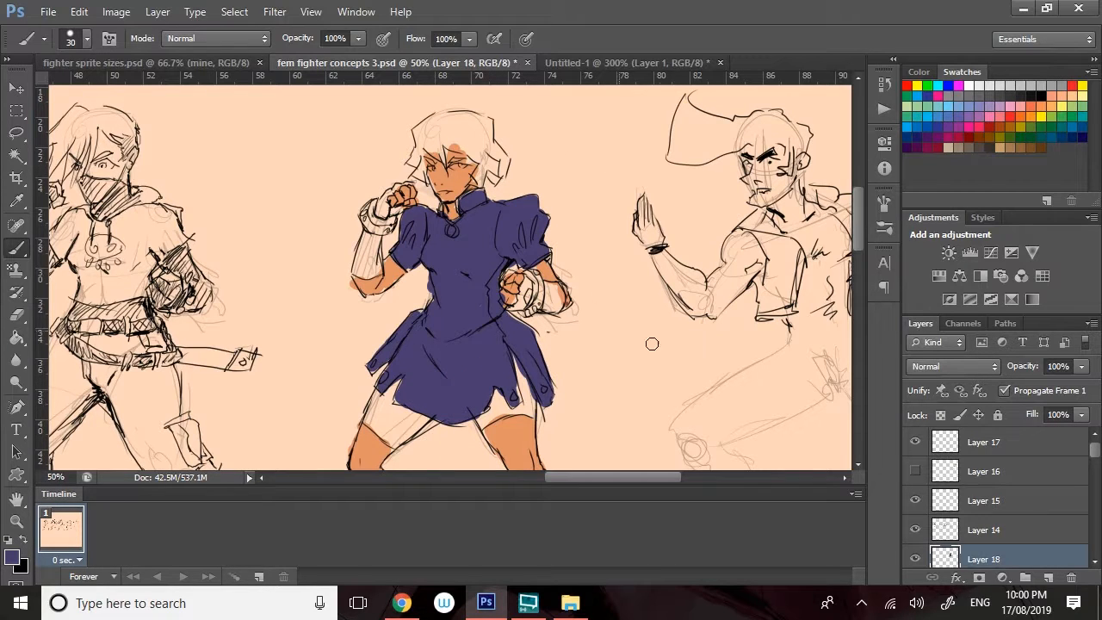
# Paint the body of one shoe and the side panels of the other in the same dark purple.
pyautogui.moveTo(860, 225); pyautogui.dragTo(854, 260)
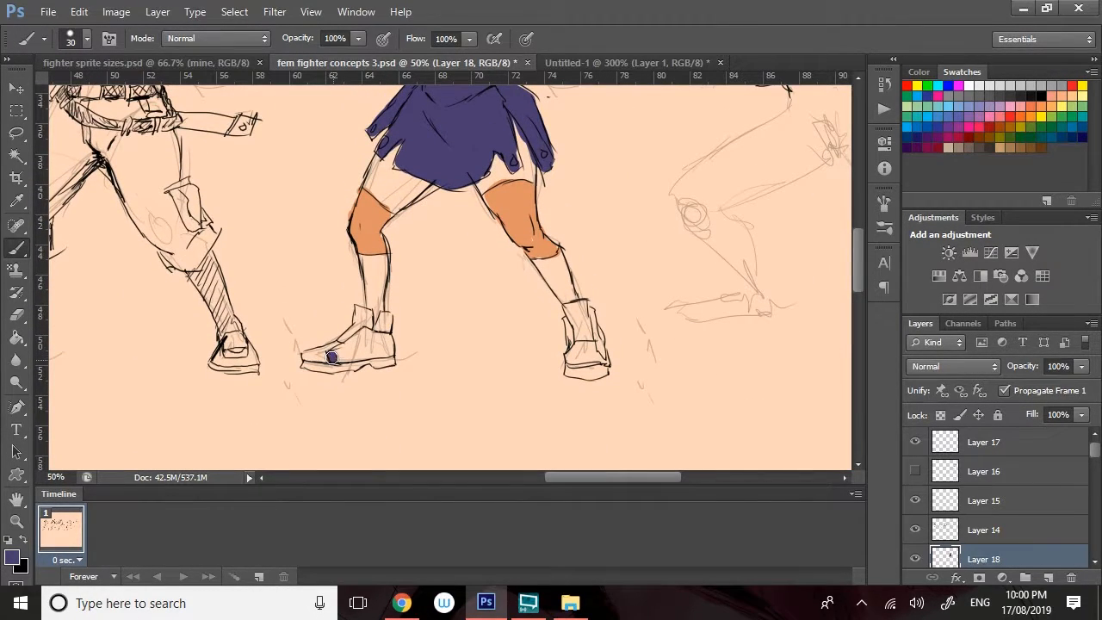
pyautogui.moveTo(331, 356)
pyautogui.mouseDown()
pyautogui.moveTo(366, 331)
pyautogui.moveTo(332, 362)
pyautogui.moveTo(366, 346)
pyautogui.mouseUp()
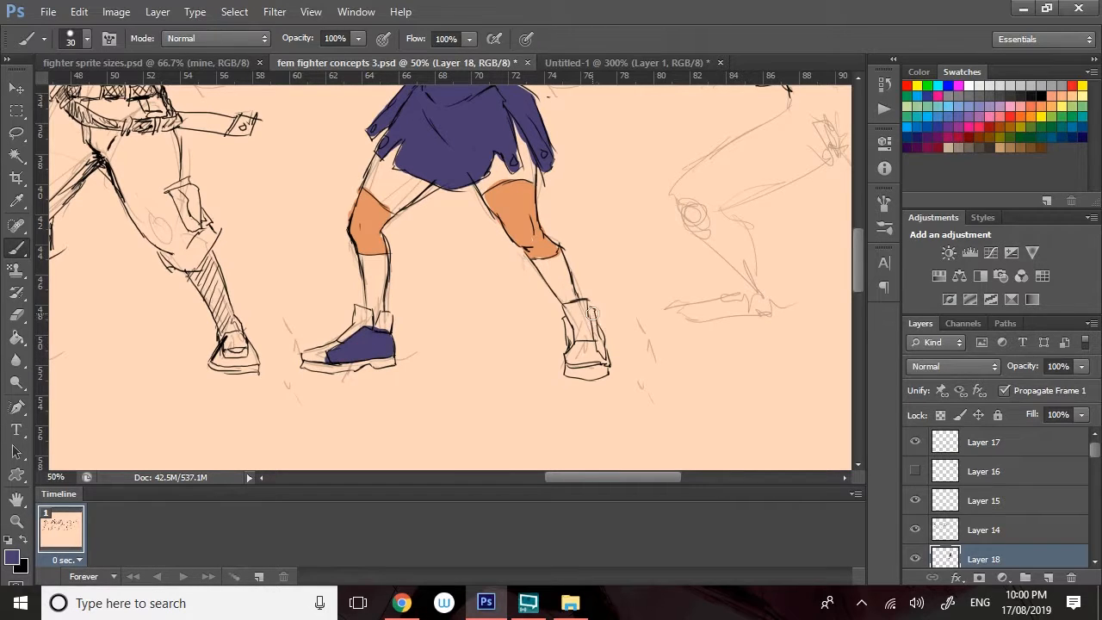
pyautogui.moveTo(592, 312)
pyautogui.mouseDown()
pyautogui.moveTo(600, 356)
pyautogui.moveTo(591, 311)
pyautogui.moveTo(603, 353)
pyautogui.moveTo(569, 343)
pyautogui.mouseUp()
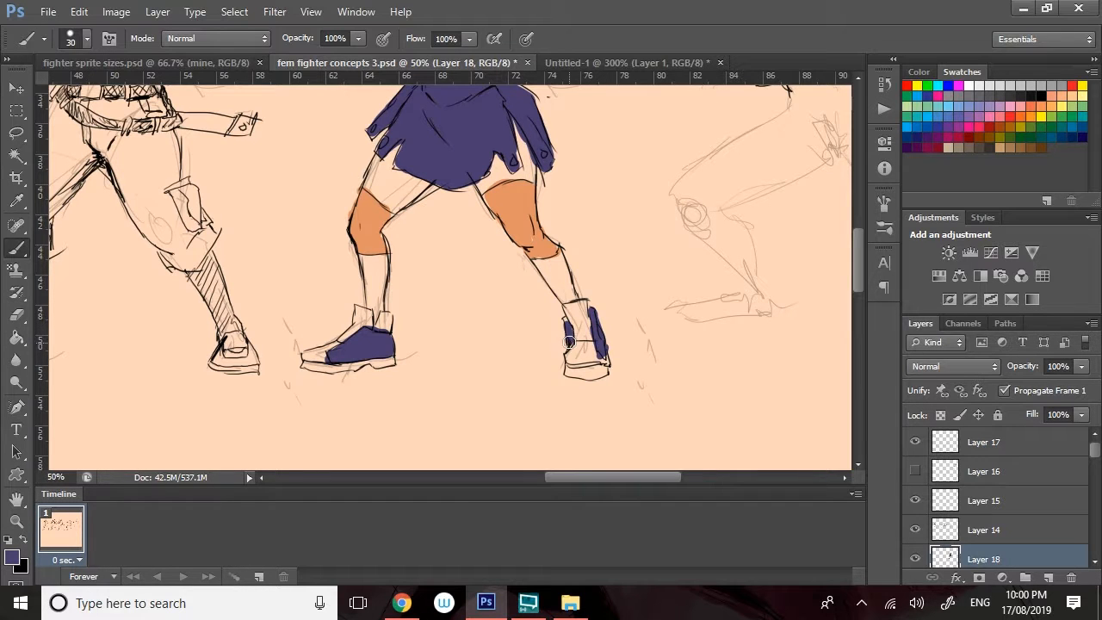
# Try the pink-red foreground colour e32f66 with a short stroke on the hair beside the fighter's face.
pyautogui.moveTo(855, 254); pyautogui.dragTo(848, 214)
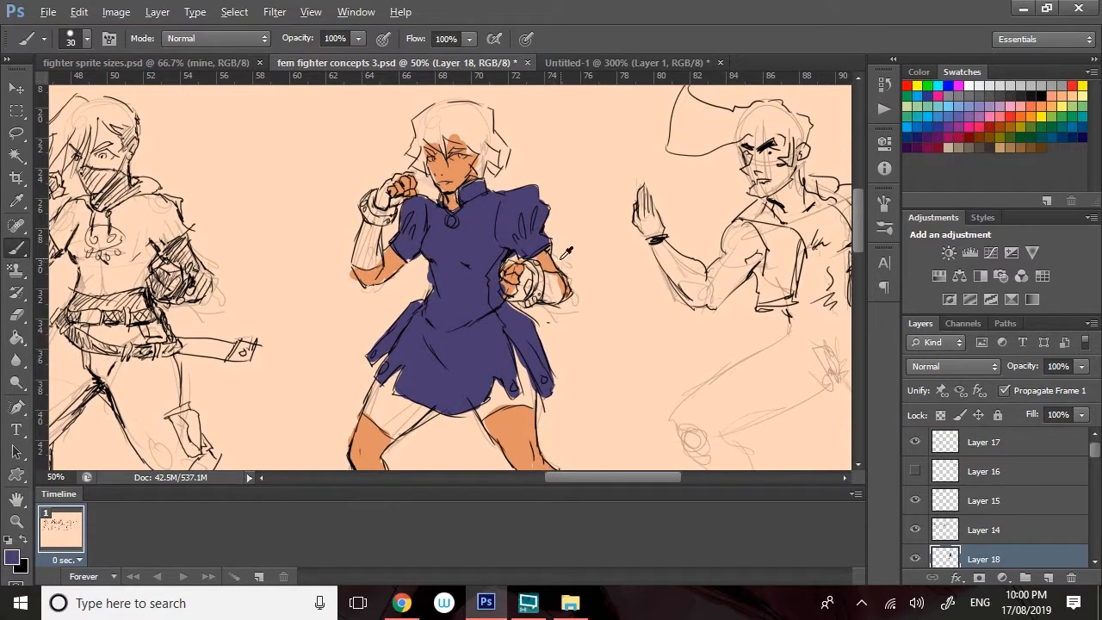
pyautogui.keyDown('alt'); pyautogui.click(527, 274); pyautogui.keyUp('alt')
pyautogui.click(13, 556)
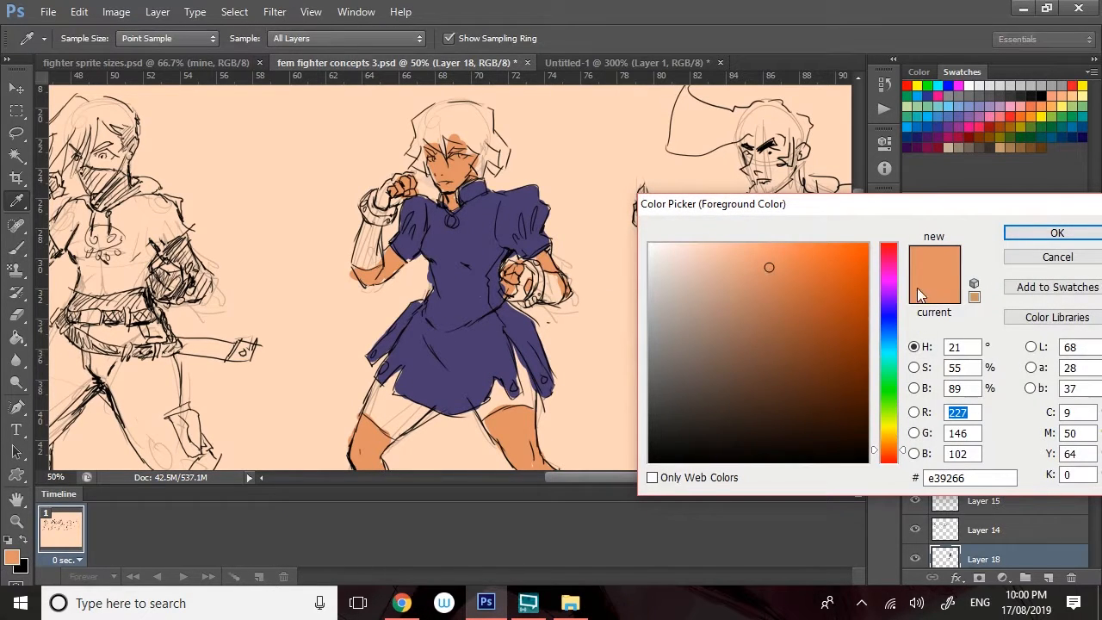
pyautogui.moveTo(890, 273); pyautogui.dragTo(898, 255)
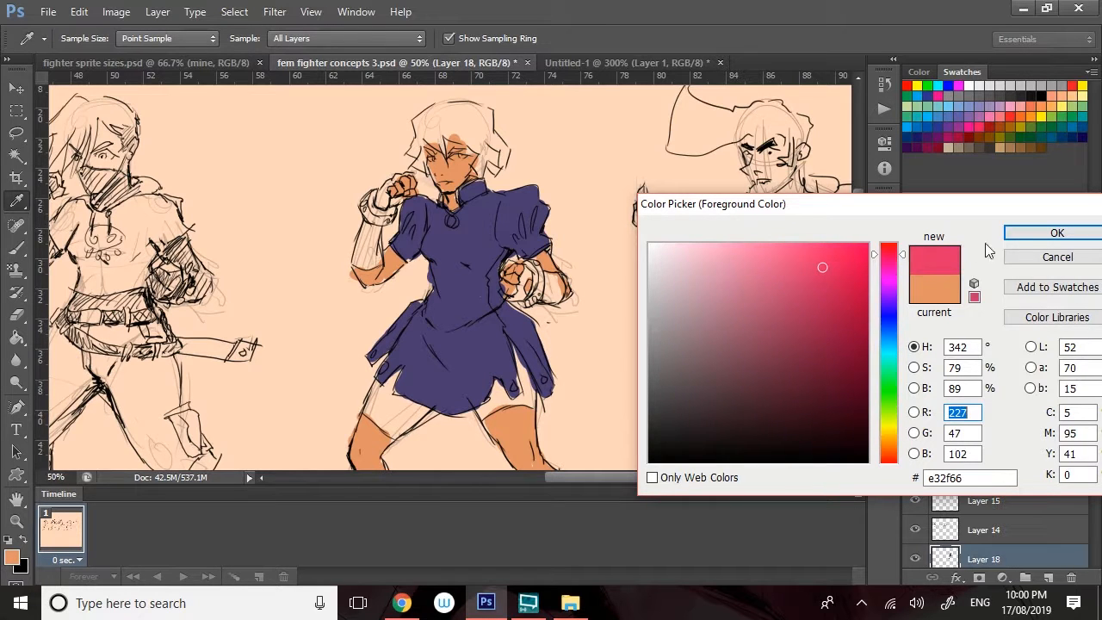
pyautogui.click(1020, 232)
pyautogui.moveTo(479, 162); pyautogui.dragTo(485, 161)
# Shift the foreground colour to a more saturated pink-red at 88% saturation and fill in the fighter's entire hair.
pyautogui.click(19, 563)
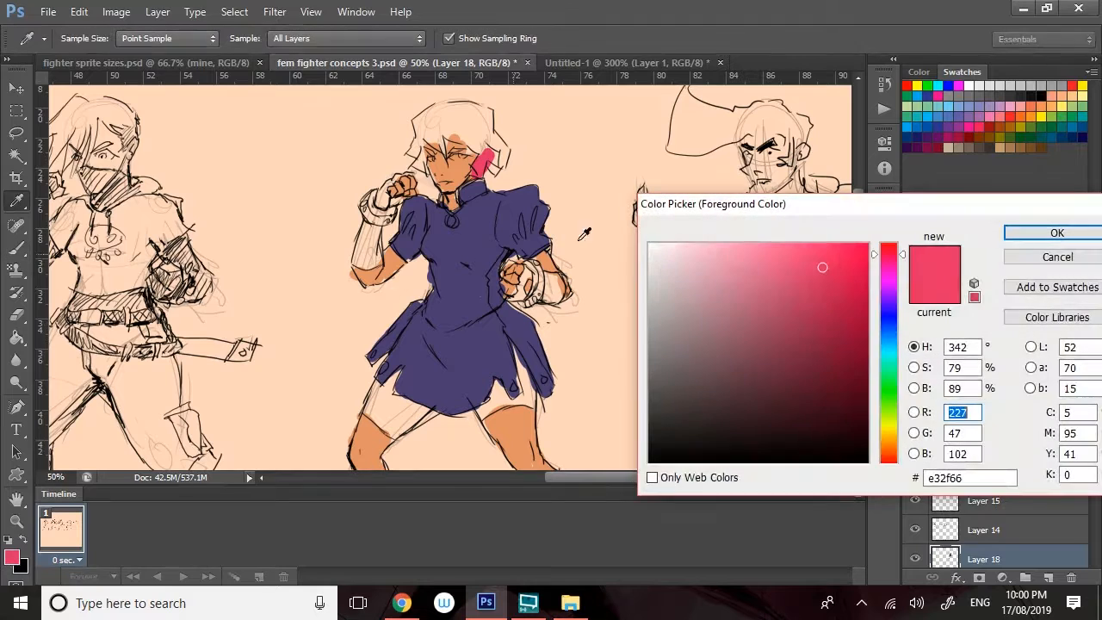
pyautogui.moveTo(841, 256); pyautogui.dragTo(848, 265)
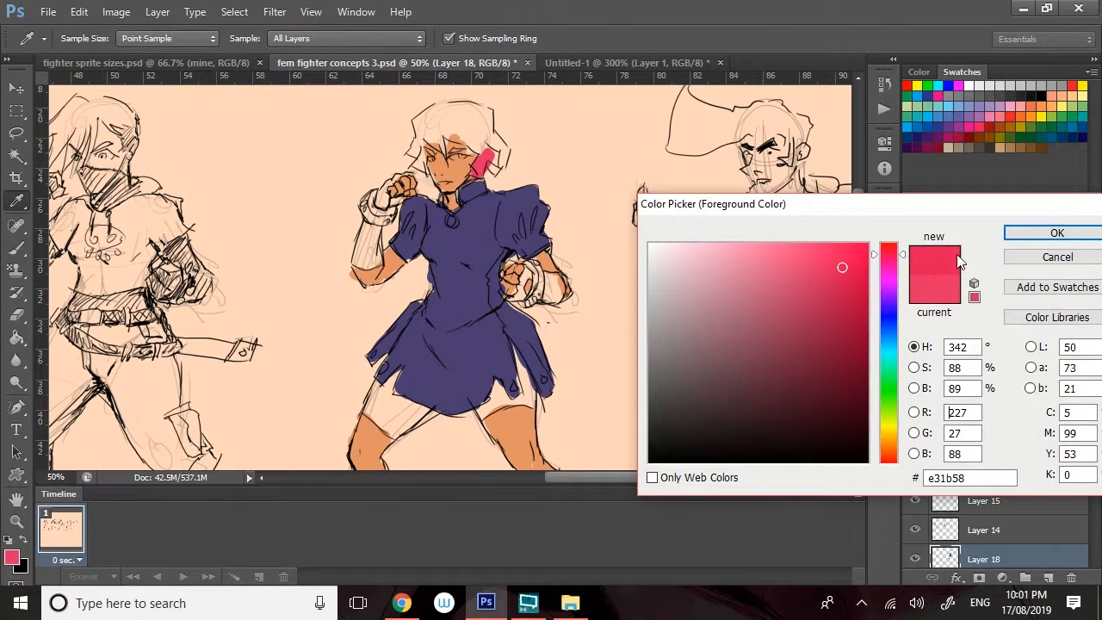
pyautogui.click(895, 255)
pyautogui.click(1055, 233)
pyautogui.press('b')
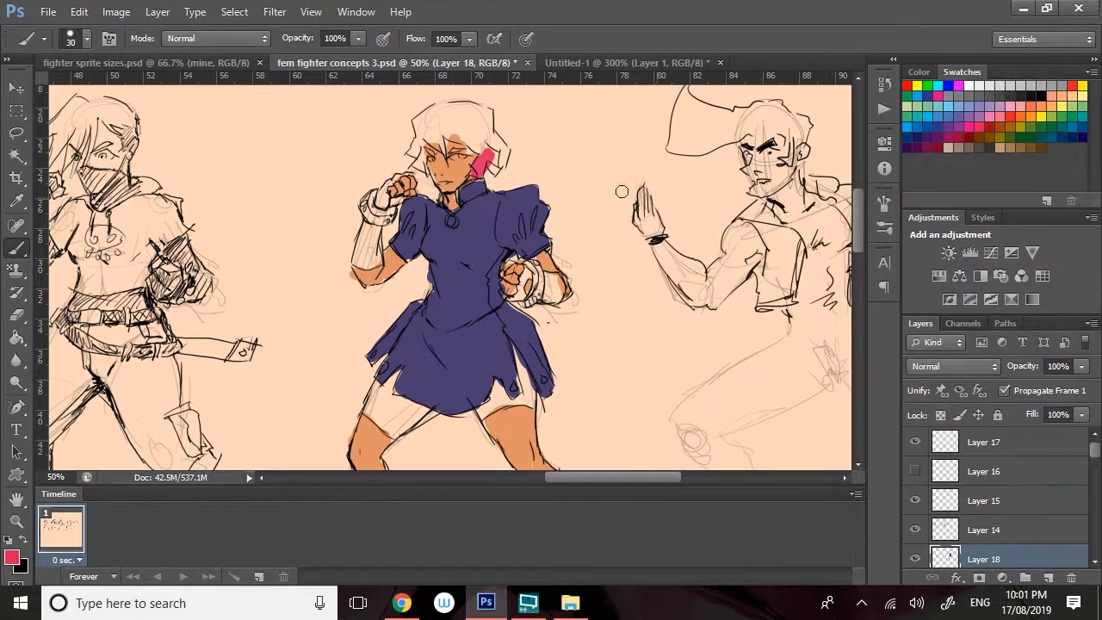
pyautogui.moveTo(501, 169)
pyautogui.mouseDown()
pyautogui.moveTo(466, 136)
pyautogui.moveTo(477, 152)
pyautogui.moveTo(457, 129)
pyautogui.moveTo(463, 116)
pyautogui.moveTo(486, 127)
pyautogui.moveTo(486, 114)
pyautogui.moveTo(455, 108)
pyautogui.moveTo(419, 123)
pyautogui.moveTo(442, 152)
pyautogui.moveTo(441, 130)
pyautogui.moveTo(475, 145)
pyautogui.moveTo(450, 120)
pyautogui.moveTo(435, 124)
pyautogui.moveTo(431, 151)
pyautogui.moveTo(414, 149)
pyautogui.moveTo(422, 142)
pyautogui.moveTo(415, 163)
pyautogui.moveTo(430, 172)
pyautogui.moveTo(418, 140)
pyautogui.mouseUp()
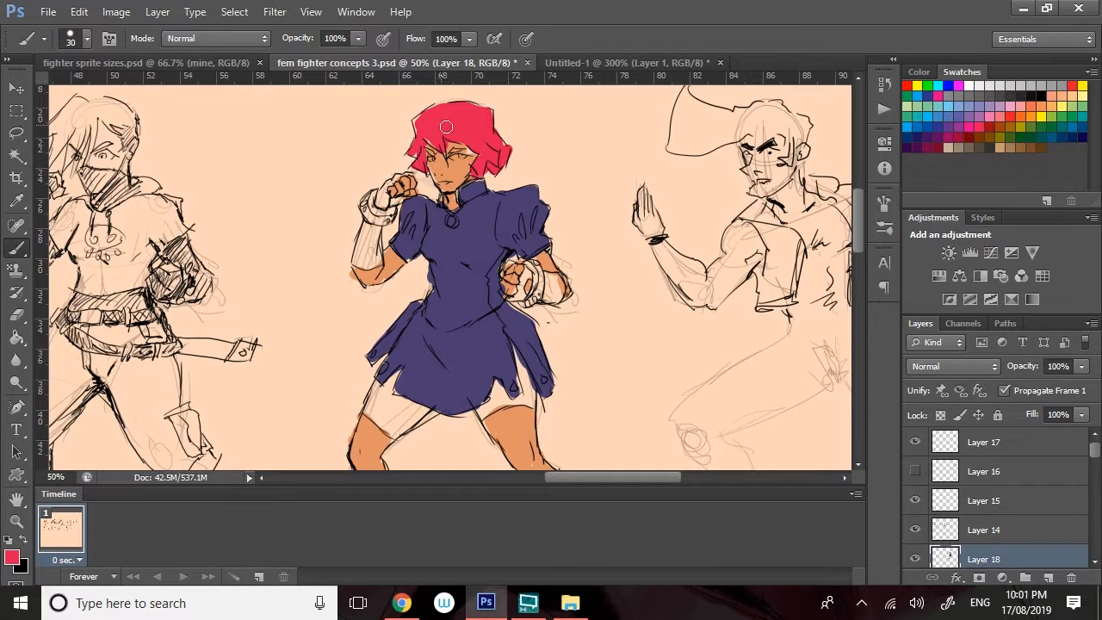
# Reduce the brush size to 11 px and touch up the edge of the fringe and the fighter's eyes.
pyautogui.rightClick(480, 137)
pyautogui.click(508, 177)
pyautogui.click(455, 151)
pyautogui.moveTo(454, 150); pyautogui.dragTo(437, 148)
pyautogui.moveTo(459, 158); pyautogui.dragTo(474, 155)
pyautogui.keyDown('alt'); pyautogui.click(398, 148); pyautogui.keyUp('alt')
pyautogui.moveTo(431, 161); pyautogui.dragTo(430, 159)
# Sample the hair's pink-red and paint the slashes on both puffed sleeves and the pendant at the collar.
pyautogui.keyDown('alt'); pyautogui.click(485, 136); pyautogui.keyUp('alt')
pyautogui.moveTo(534, 213); pyautogui.dragTo(533, 233)
pyautogui.moveTo(451, 220); pyautogui.dragTo(412, 215)
pyautogui.keyDown('alt'); pyautogui.click(465, 160); pyautogui.keyUp('alt')
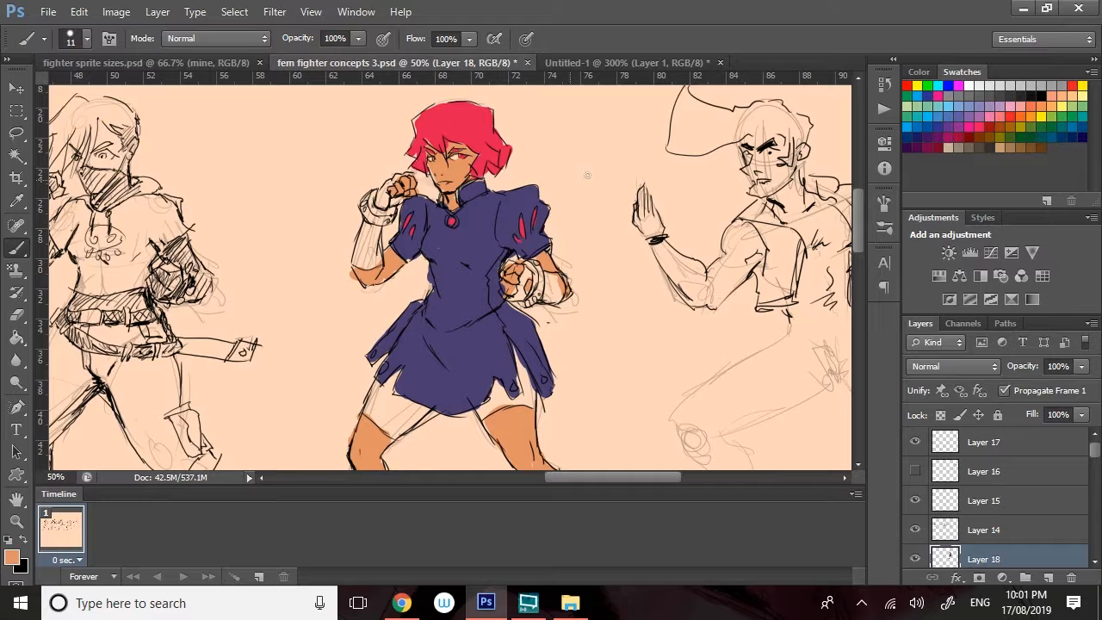
# Sample the pendant's pink-red and paint the ankle sections and tongues of both shoes.
pyautogui.keyDown('alt'); pyautogui.click(453, 212); pyautogui.keyUp('alt')
pyautogui.scroll(-5, 861, 218)
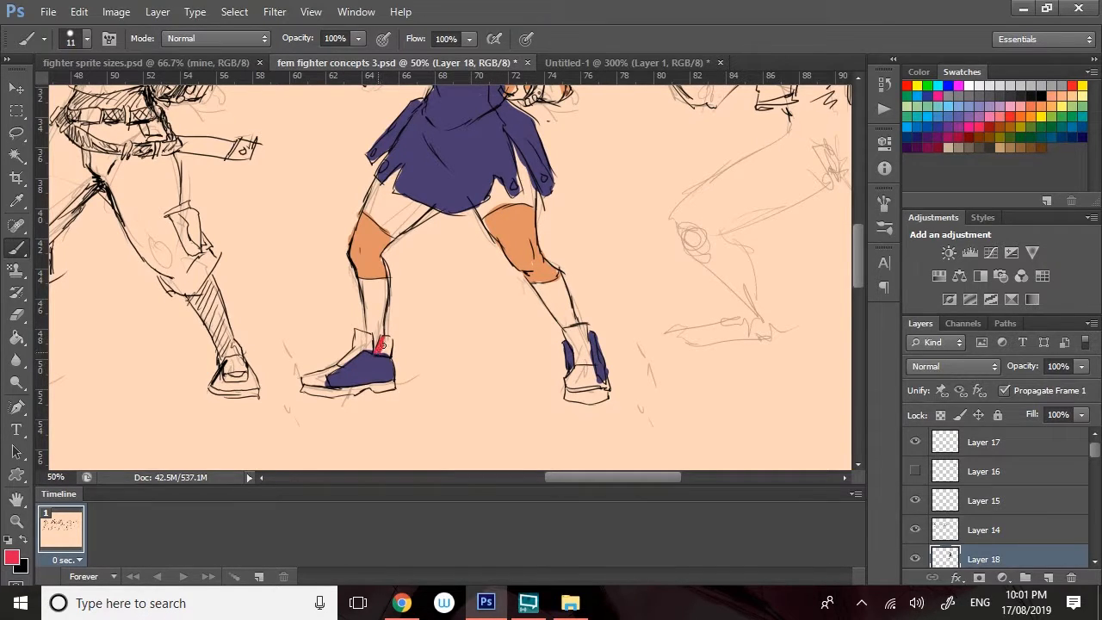
pyautogui.moveTo(381, 345)
pyautogui.mouseDown()
pyautogui.moveTo(340, 362)
pyautogui.moveTo(366, 345)
pyautogui.mouseUp()
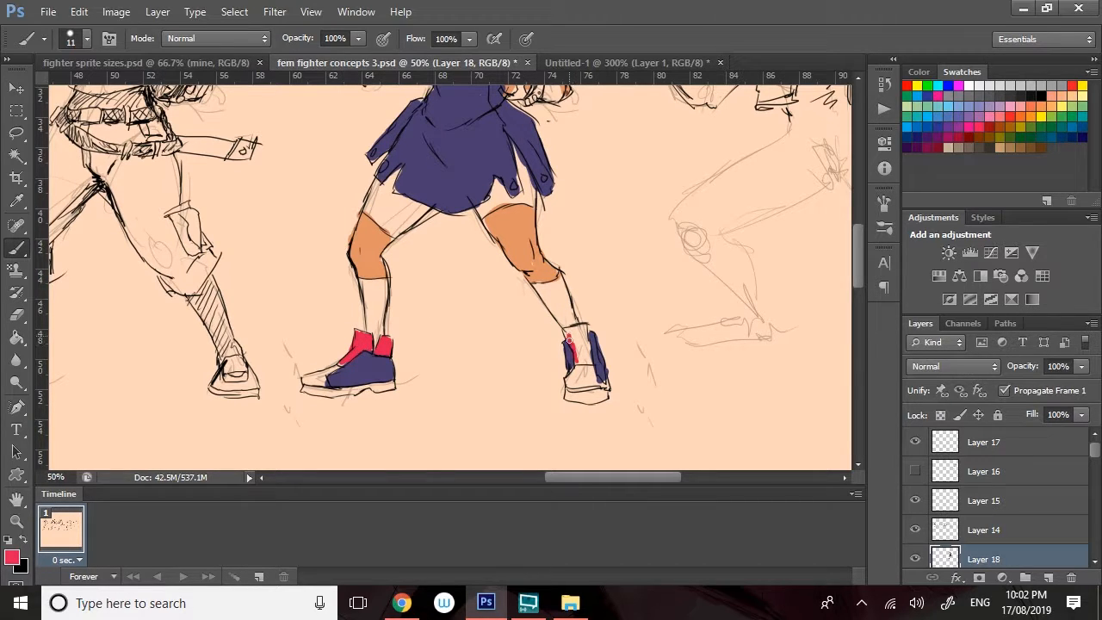
pyautogui.moveTo(566, 332)
pyautogui.mouseDown()
pyautogui.moveTo(582, 328)
pyautogui.moveTo(574, 340)
pyautogui.moveTo(586, 335)
pyautogui.moveTo(589, 351)
pyautogui.mouseUp()
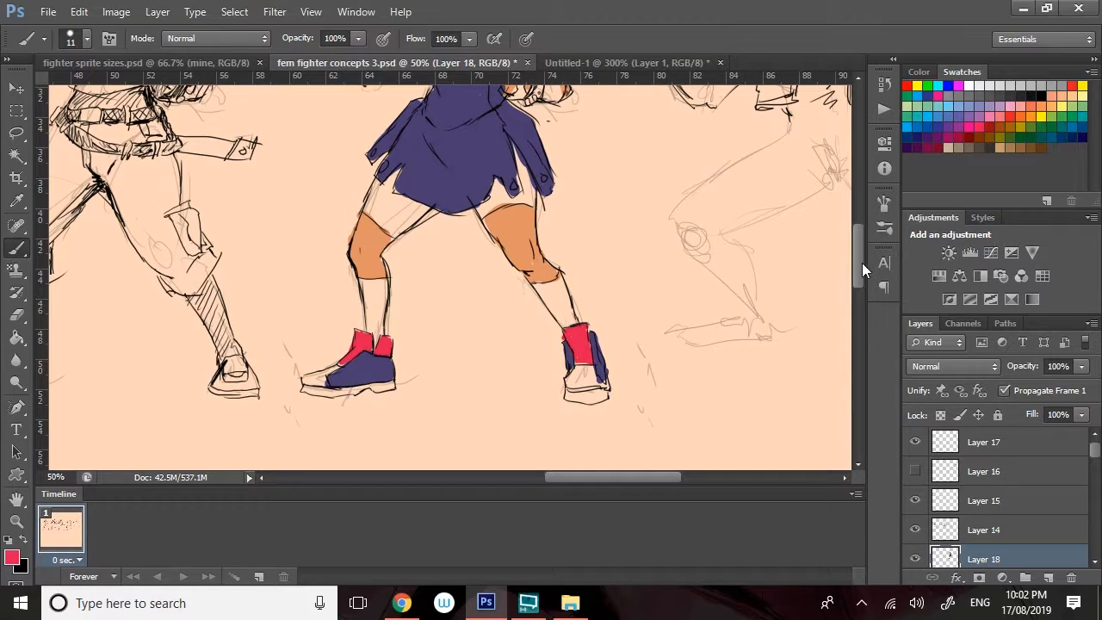
# Dot the small studs at the ends of the skirt's split panels with the same pink-red.
pyautogui.moveTo(863, 267); pyautogui.dragTo(865, 232)
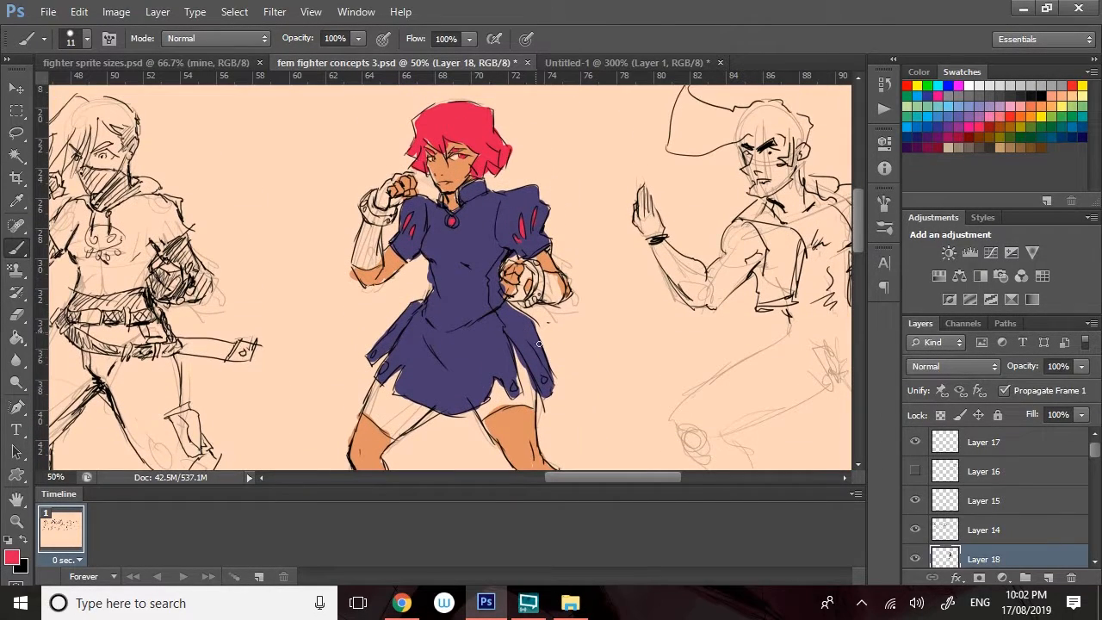
pyautogui.click(543, 379)
pyautogui.click(515, 387)
pyautogui.click(384, 366)
pyautogui.scroll(-5, 855, 211)
pyautogui.scroll(6, 852, 210)
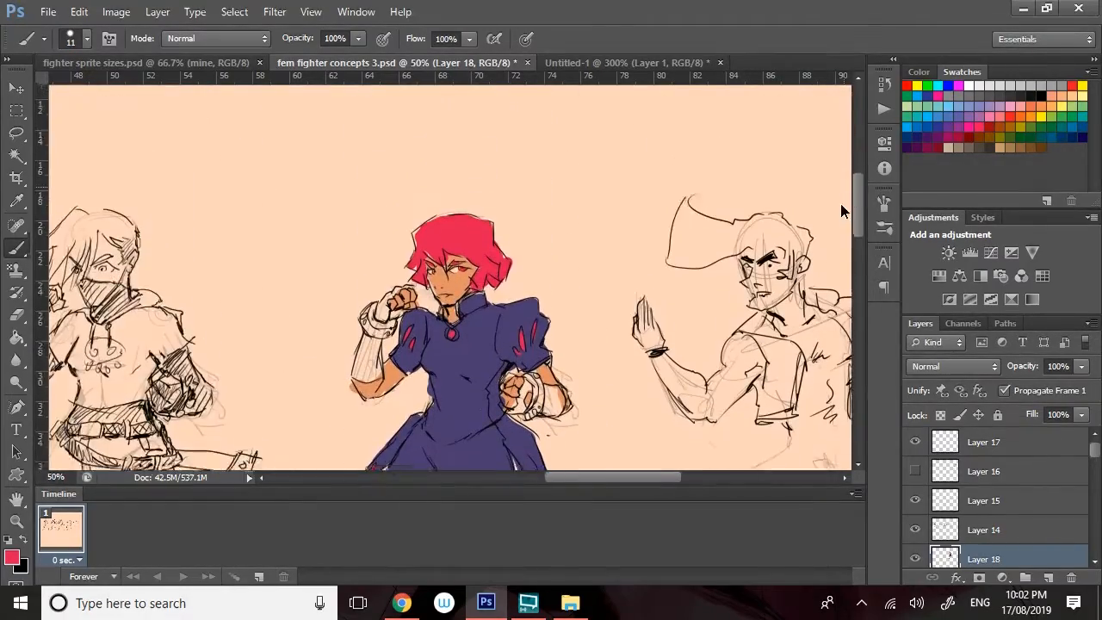
pyautogui.scroll(-4, 841, 215)
pyautogui.scroll(-1, 839, 245)
pyautogui.scroll(4, 836, 228)
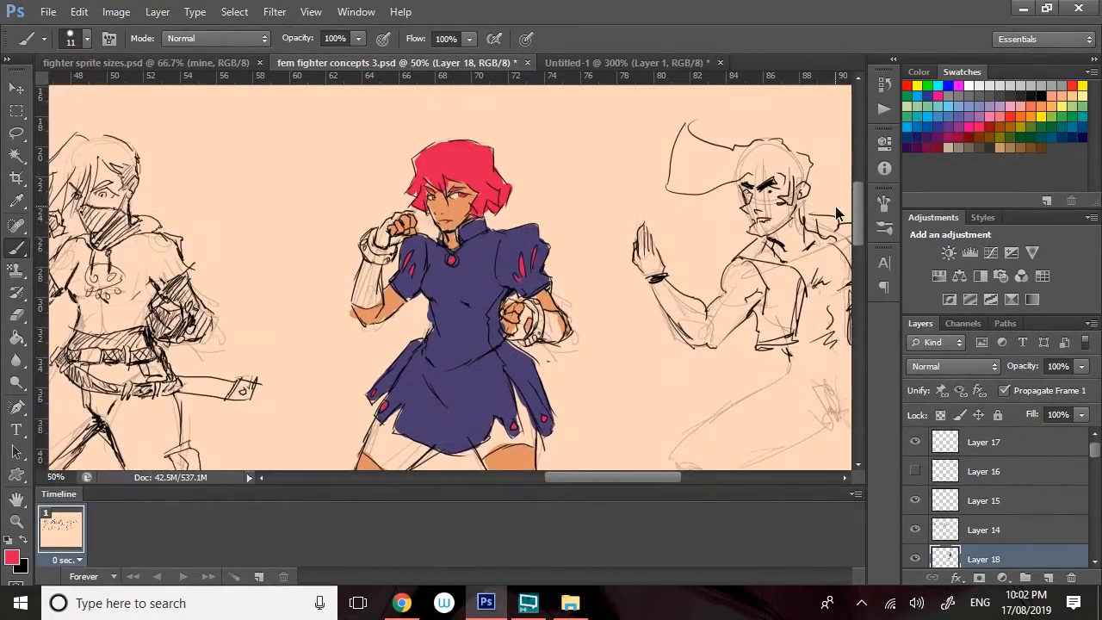
# Look over the coloured figure from the hair down to the shoes for areas still unpainted.
pyautogui.scroll(-6, 835, 228)
pyautogui.scroll(5, 832, 257)
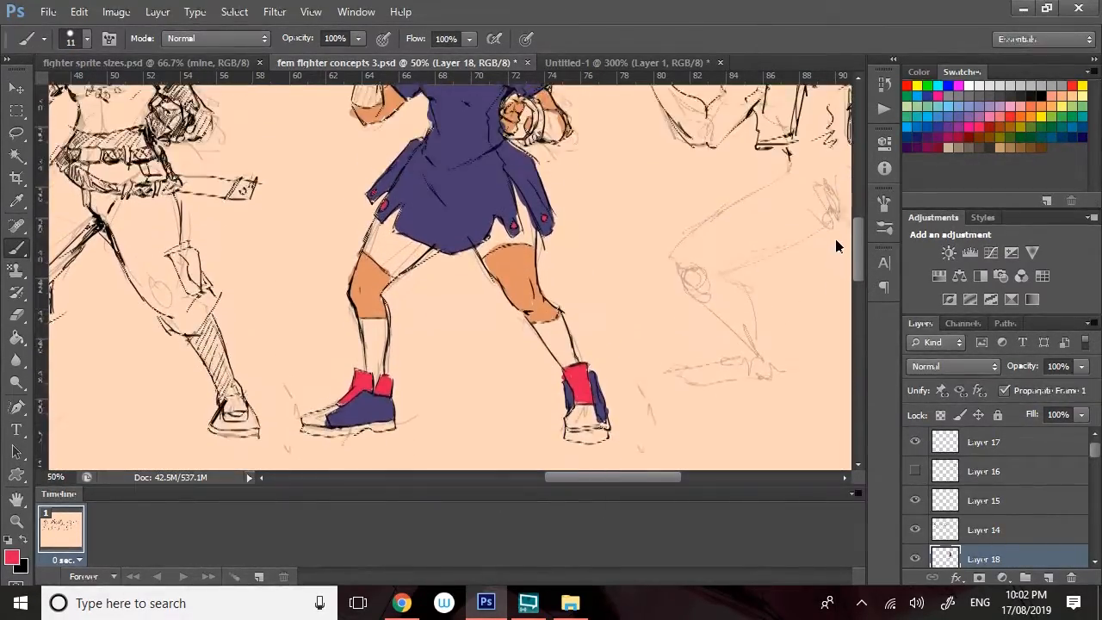
pyautogui.scroll(2, 836, 222)
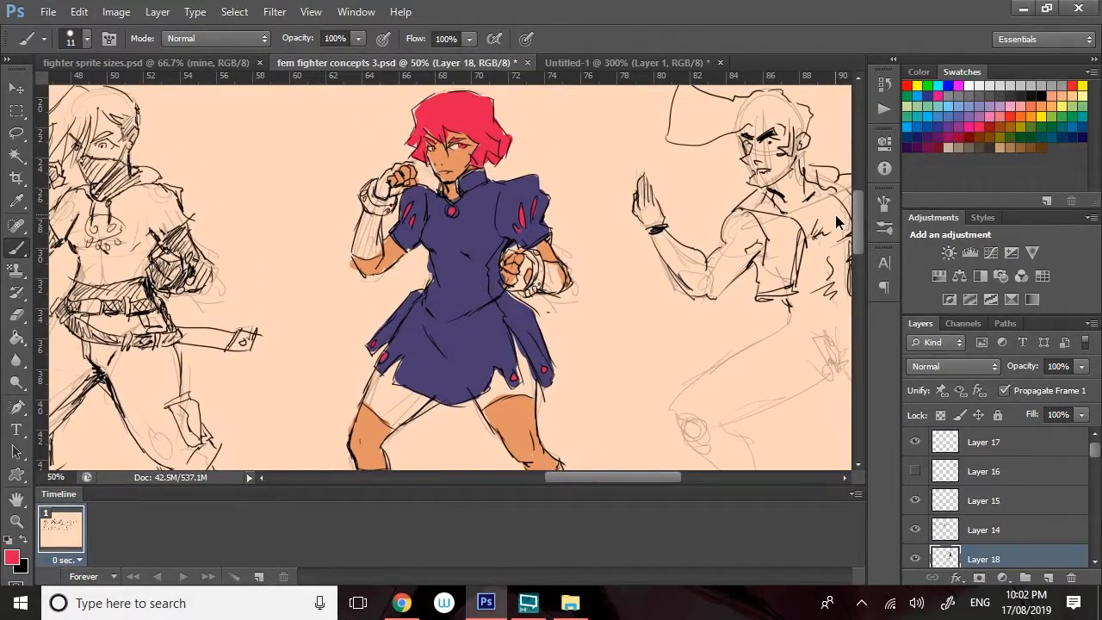
pyautogui.scroll(-6, 836, 224)
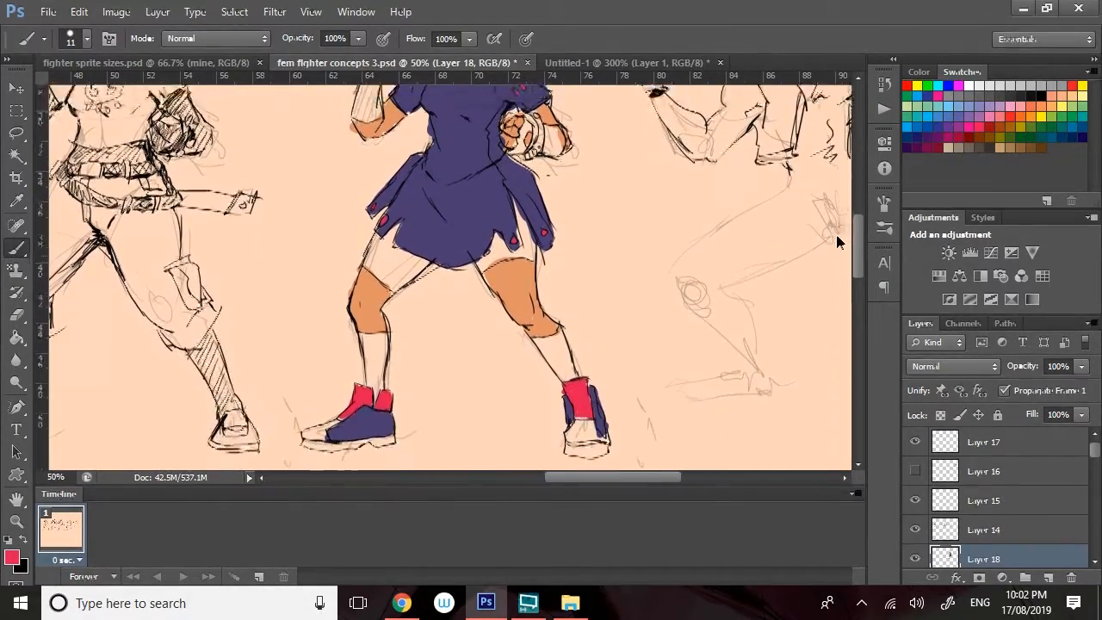
pyautogui.scroll(5, 834, 226)
pyautogui.scroll(2, 833, 225)
pyautogui.scroll(-2, 833, 225)
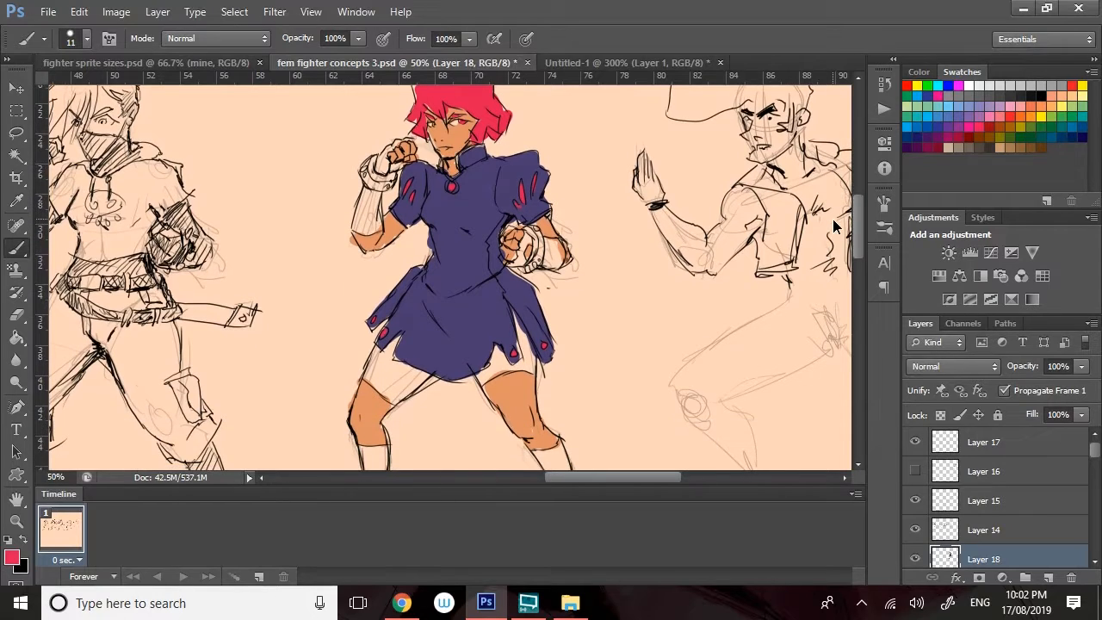
pyautogui.scroll(1, 832, 222)
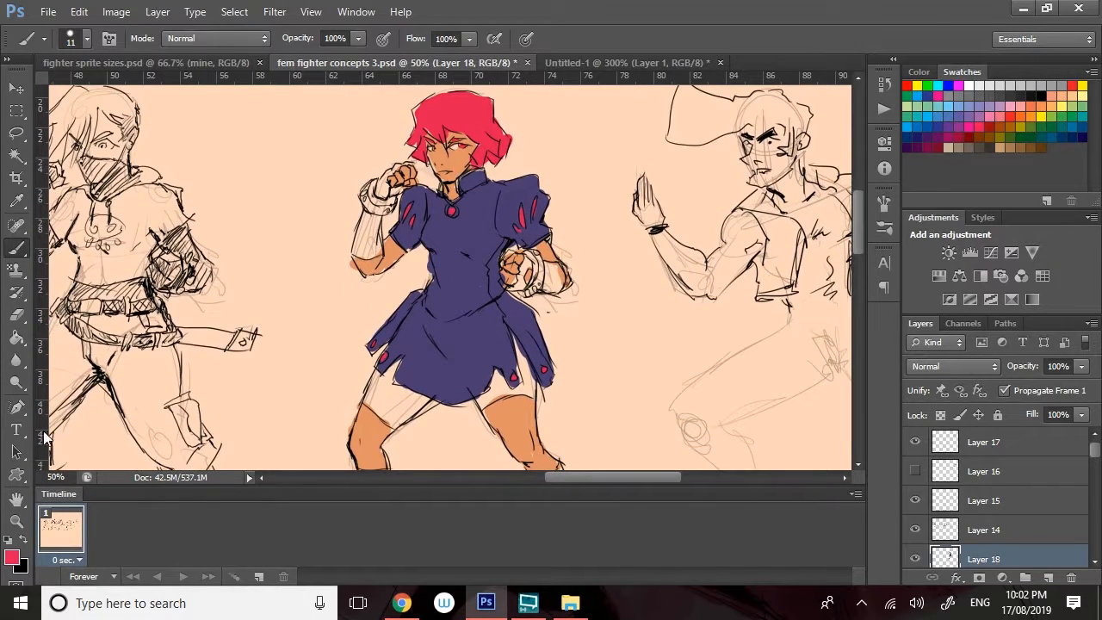
# Set the foreground colour to dark grey #443b3e and paint the fingerless gloves and forearm coverings on both arms.
pyautogui.click(13, 557)
pyautogui.moveTo(678, 336)
pyautogui.mouseDown()
pyautogui.moveTo(650, 375)
pyautogui.moveTo(659, 412)
pyautogui.moveTo(674, 399)
pyautogui.mouseUp()
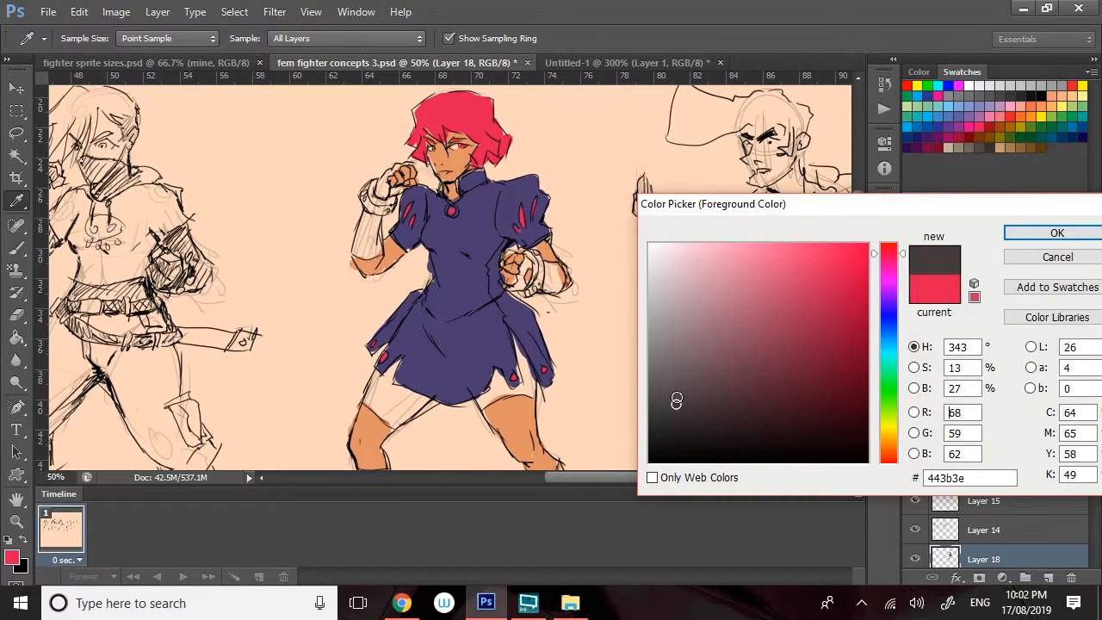
pyautogui.click(1057, 232)
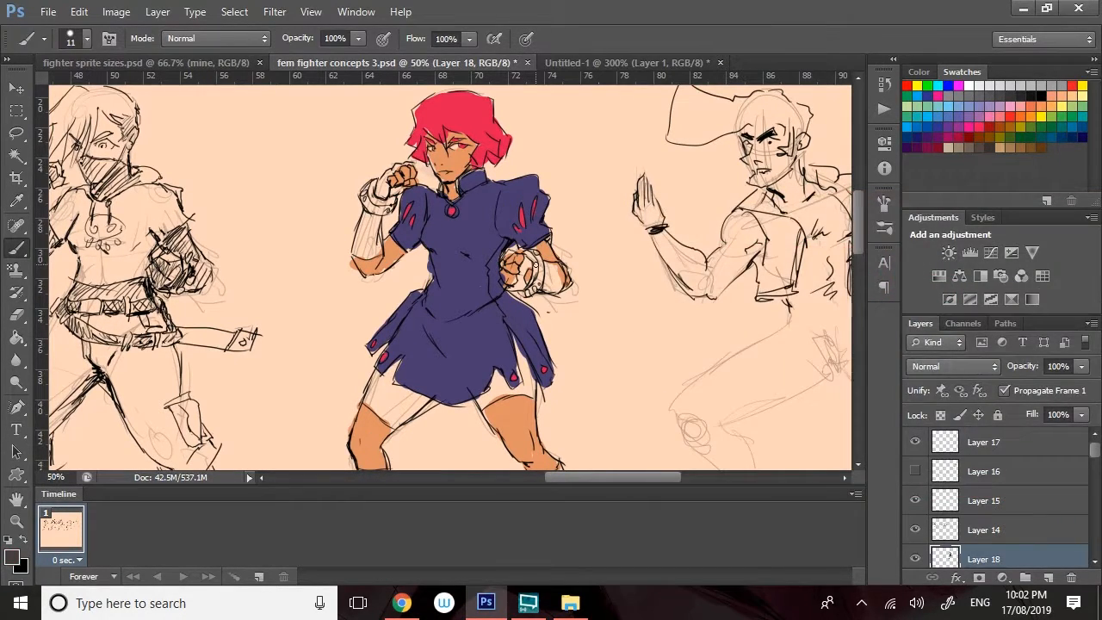
pyautogui.moveTo(526, 263)
pyautogui.mouseDown()
pyautogui.moveTo(515, 285)
pyautogui.moveTo(527, 288)
pyautogui.moveTo(532, 258)
pyautogui.moveTo(546, 291)
pyautogui.moveTo(548, 265)
pyautogui.moveTo(560, 267)
pyautogui.moveTo(559, 289)
pyautogui.moveTo(523, 265)
pyautogui.mouseUp()
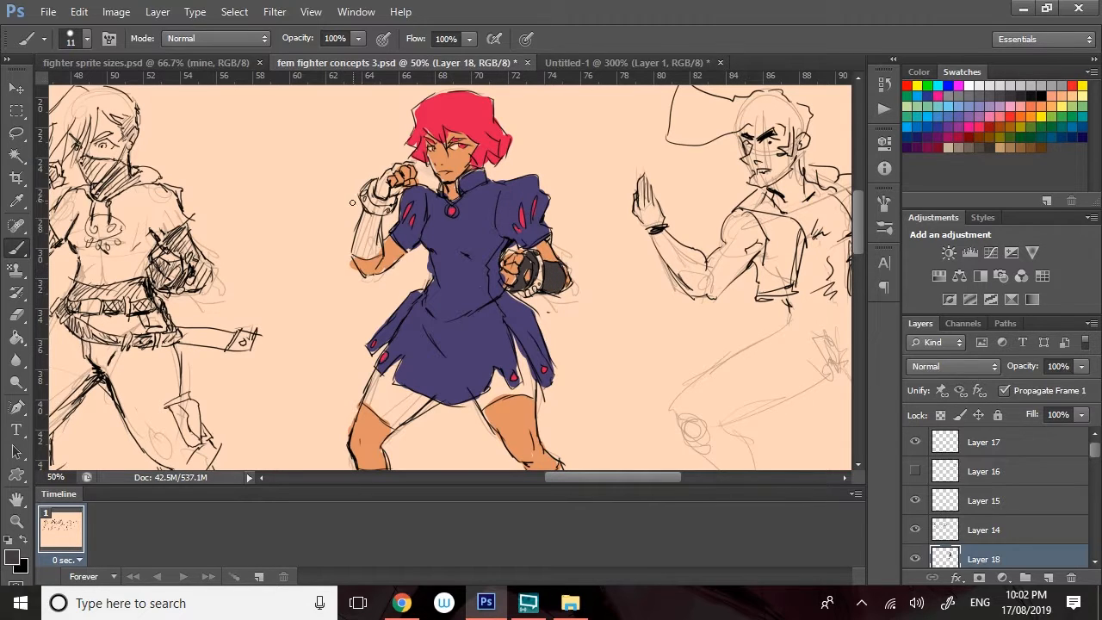
pyautogui.moveTo(369, 212)
pyautogui.mouseDown()
pyautogui.moveTo(379, 255)
pyautogui.moveTo(355, 252)
pyautogui.moveTo(368, 256)
pyautogui.moveTo(355, 253)
pyautogui.moveTo(373, 224)
pyautogui.moveTo(374, 250)
pyautogui.moveTo(361, 251)
pyautogui.moveTo(377, 187)
pyautogui.moveTo(398, 189)
pyautogui.moveTo(403, 164)
pyautogui.mouseUp()
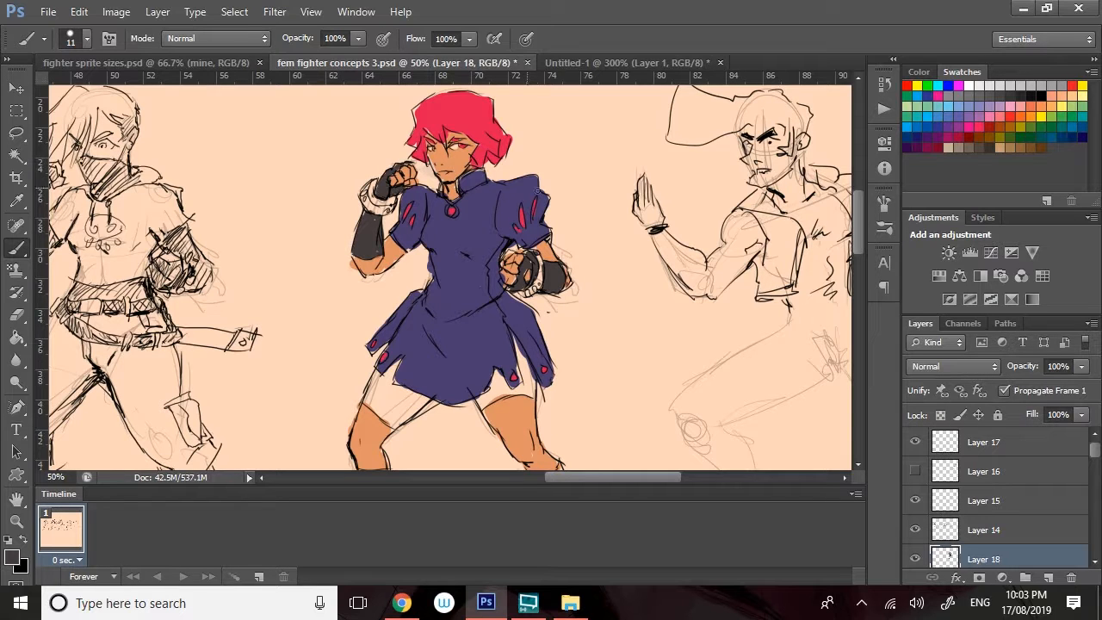
# Sample the hair's pink-red and paint the wristbands on both arms.
pyautogui.keyDown('alt'); pyautogui.click(474, 116); pyautogui.keyUp('alt')
pyautogui.moveTo(536, 270); pyautogui.dragTo(523, 293)
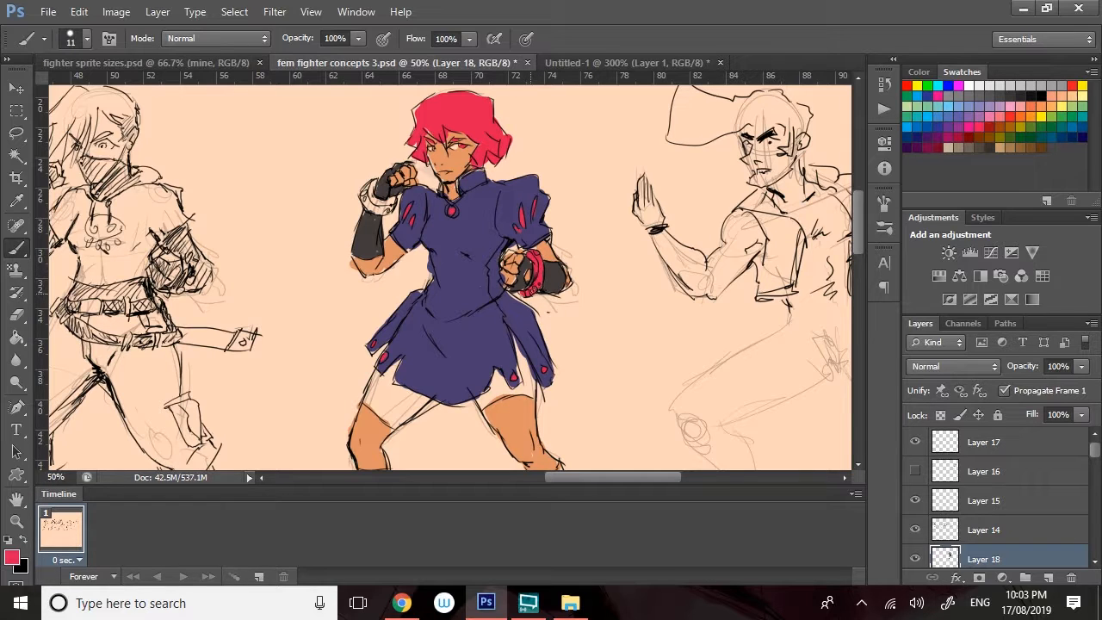
pyautogui.moveTo(376, 204)
pyautogui.mouseDown()
pyautogui.moveTo(392, 203)
pyautogui.moveTo(366, 205)
pyautogui.moveTo(375, 187)
pyautogui.mouseUp()
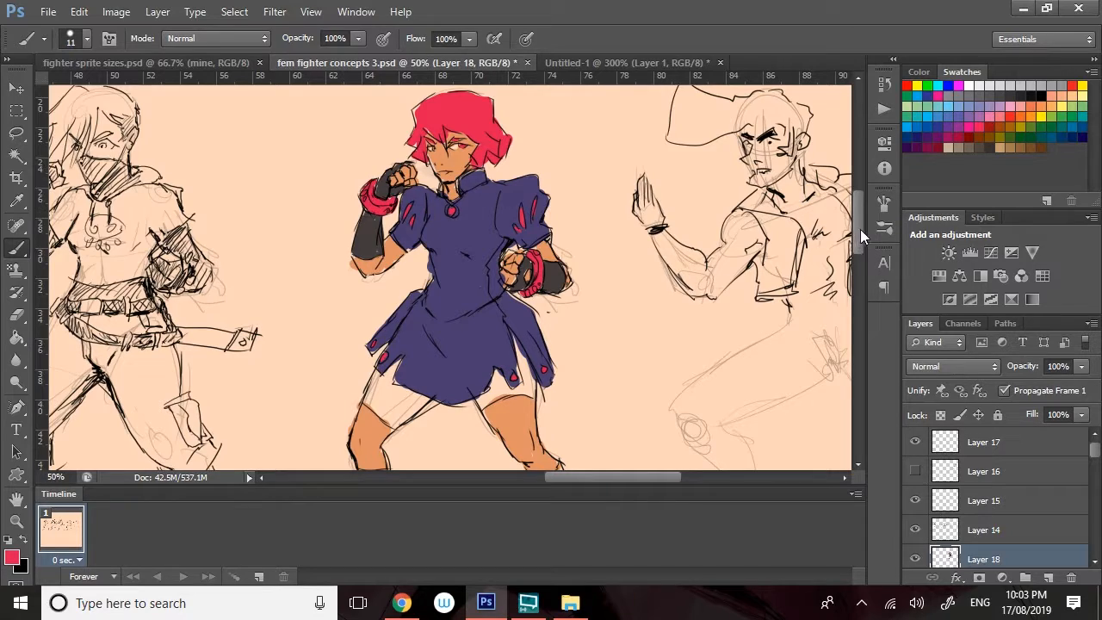
# Paint the shorts dark grey on the thigh under the skirt's studded split panels, on the side of the lowered fist.
pyautogui.scroll(-5, 854, 244)
pyautogui.scroll(2, 854, 245)
pyautogui.scroll(2, 854, 245)
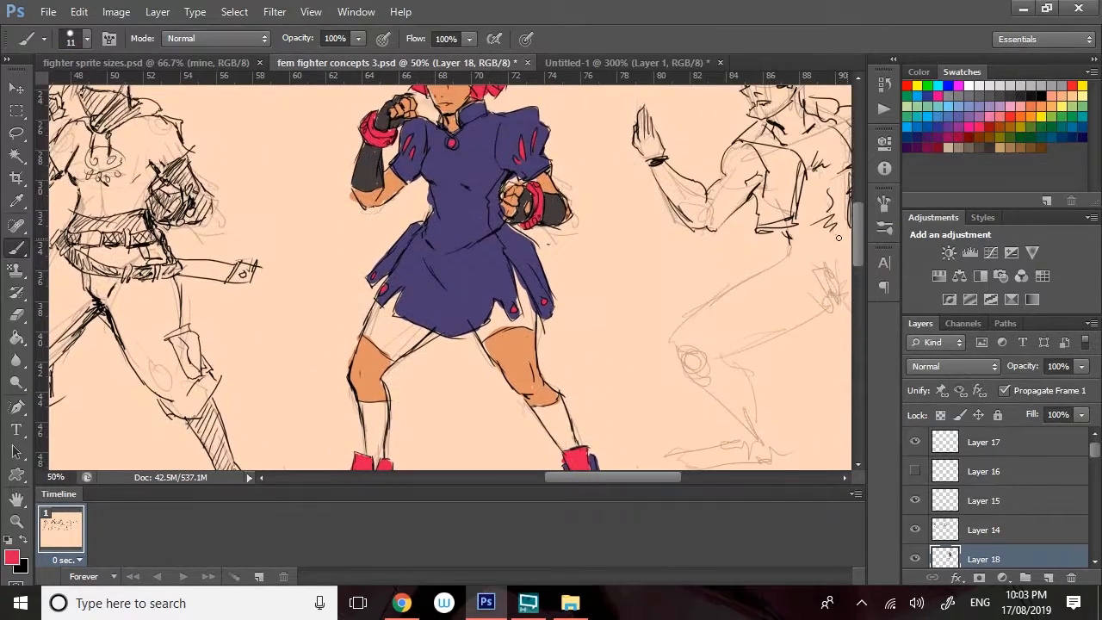
pyautogui.moveTo(496, 308)
pyautogui.mouseDown()
pyautogui.moveTo(491, 327)
pyautogui.moveTo(499, 320)
pyautogui.moveTo(497, 303)
pyautogui.moveTo(477, 336)
pyautogui.moveTo(527, 326)
pyautogui.moveTo(513, 267)
pyautogui.mouseUp()
pyautogui.moveTo(526, 320); pyautogui.dragTo(530, 318)
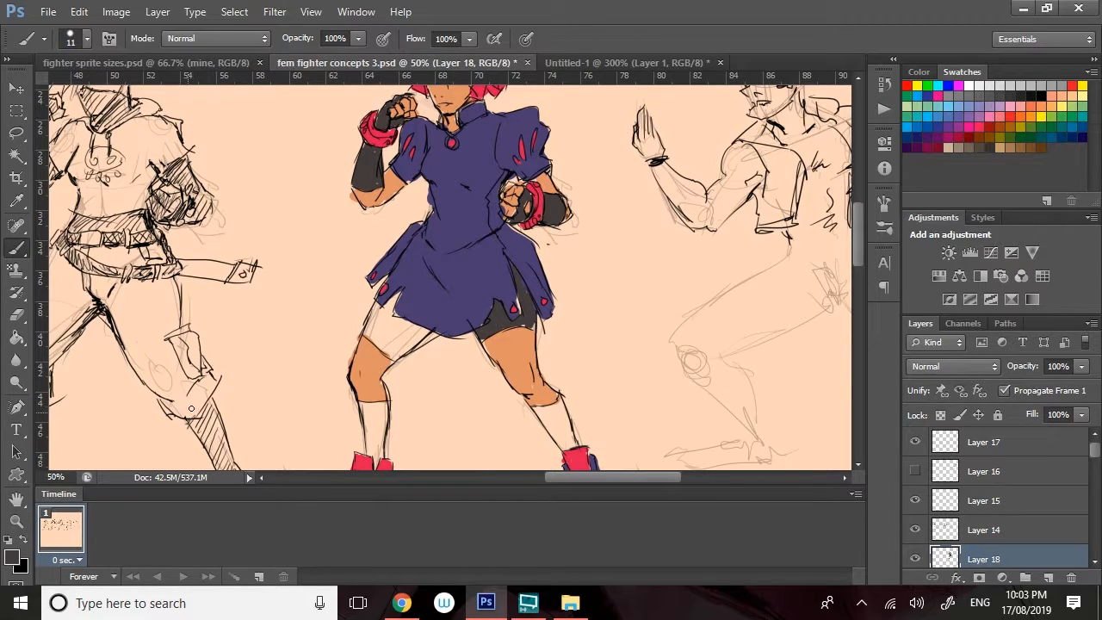
# Check the RGB and hex values of the dark grey foreground colour, keeping the colour as it is.
pyautogui.press('alt')
pyautogui.click(16, 564)
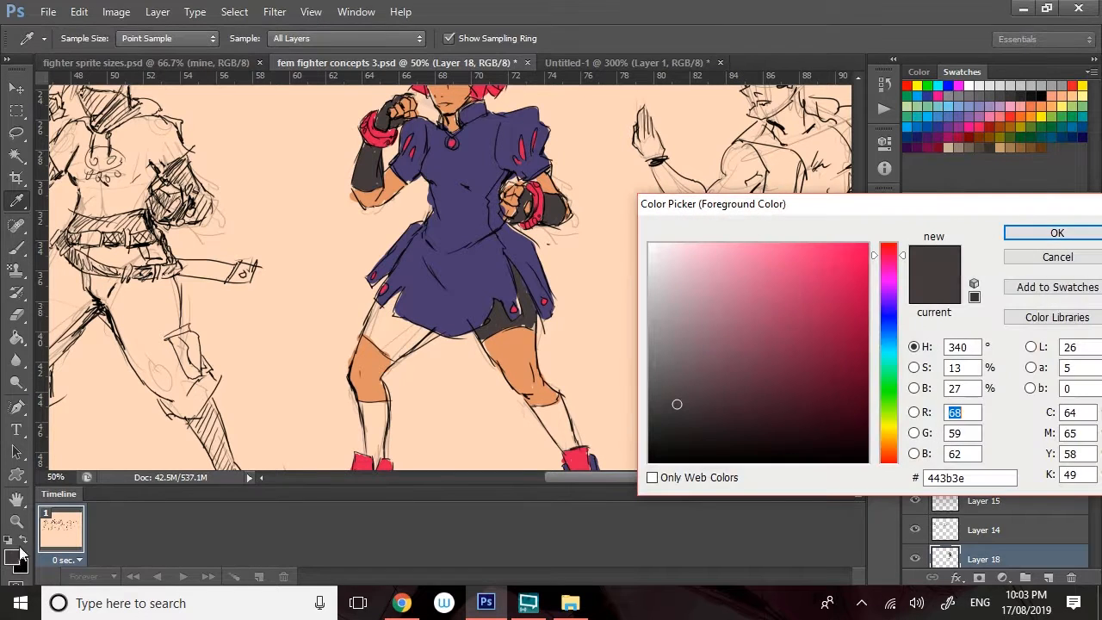
pyautogui.doubleClick(980, 413)
pyautogui.moveTo(962, 205); pyautogui.dragTo(870, 150)
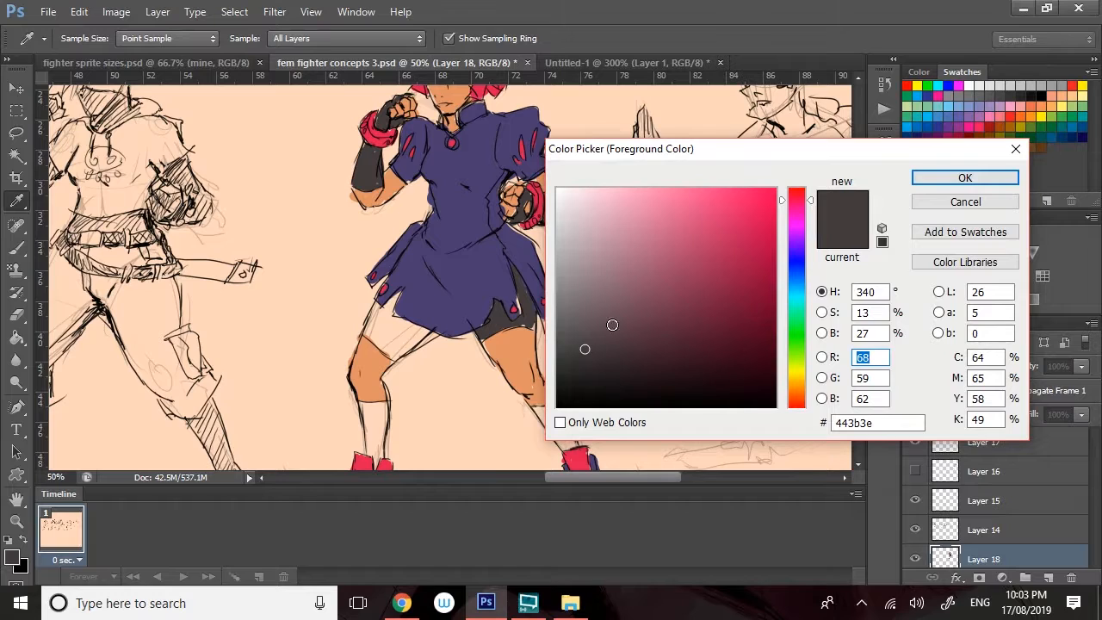
pyautogui.click(876, 361)
pyautogui.click(875, 378)
pyautogui.click(878, 400)
pyautogui.moveTo(874, 422); pyautogui.dragTo(814, 451)
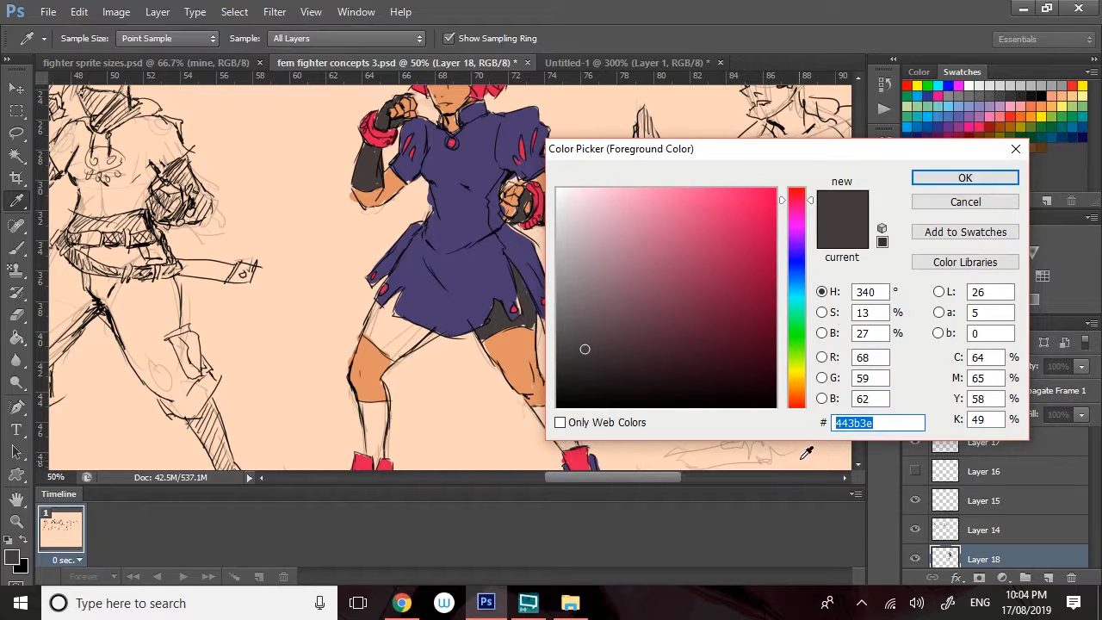
pyautogui.click(875, 381)
pyautogui.click(877, 399)
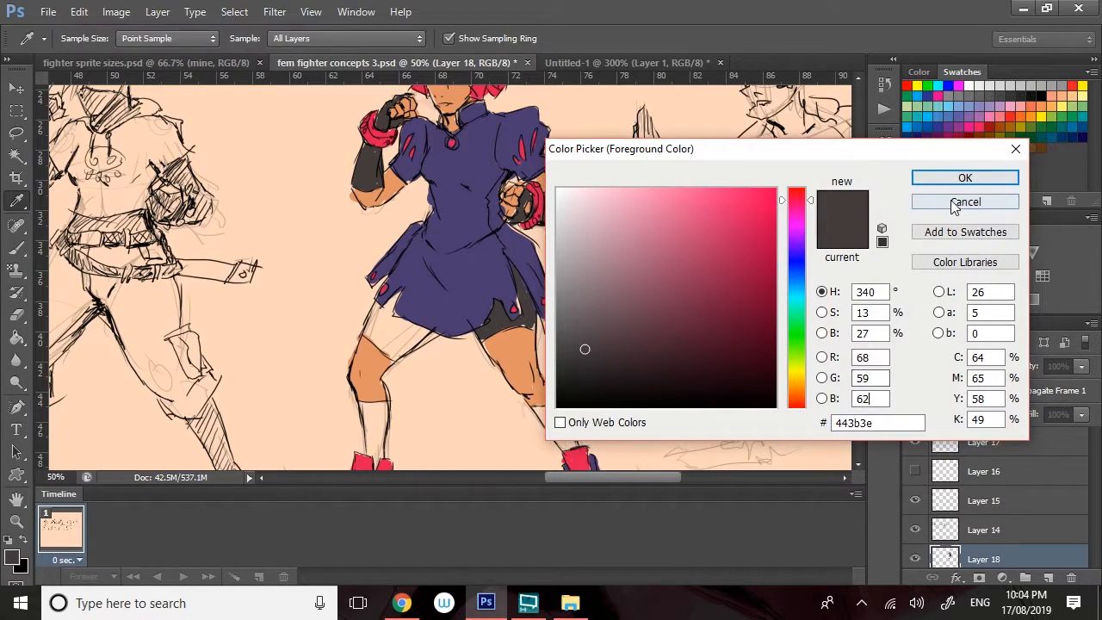
pyautogui.click(965, 178)
# Paint the shorts on the other thigh dark grey, and fill both socks with the brush enlarged to 14 px.
pyautogui.press('b')
pyautogui.moveTo(405, 307)
pyautogui.mouseDown()
pyautogui.moveTo(389, 297)
pyautogui.moveTo(370, 308)
pyautogui.moveTo(367, 331)
pyautogui.moveTo(376, 348)
pyautogui.moveTo(378, 333)
pyautogui.moveTo(405, 337)
pyautogui.moveTo(392, 358)
pyautogui.moveTo(423, 339)
pyautogui.moveTo(401, 327)
pyautogui.mouseUp()
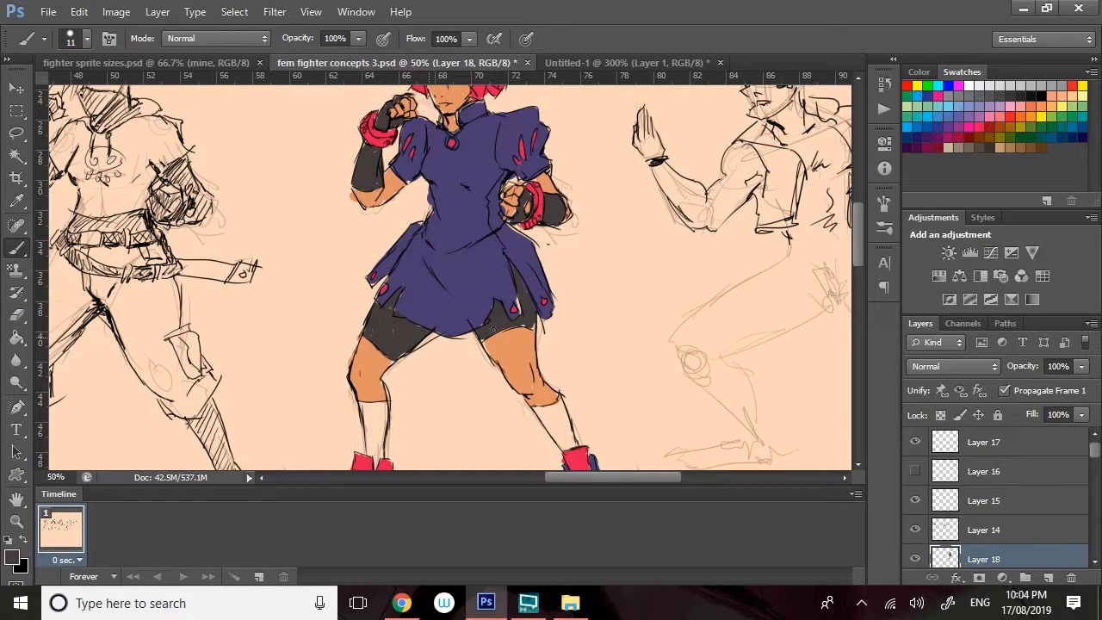
pyautogui.rightClick(594, 381)
pyautogui.moveTo(618, 398); pyautogui.dragTo(626, 399)
pyautogui.moveTo(548, 408); pyautogui.dragTo(549, 410)
pyautogui.moveTo(551, 428)
pyautogui.mouseDown()
pyautogui.moveTo(544, 420)
pyautogui.moveTo(559, 430)
pyautogui.moveTo(566, 416)
pyautogui.mouseUp()
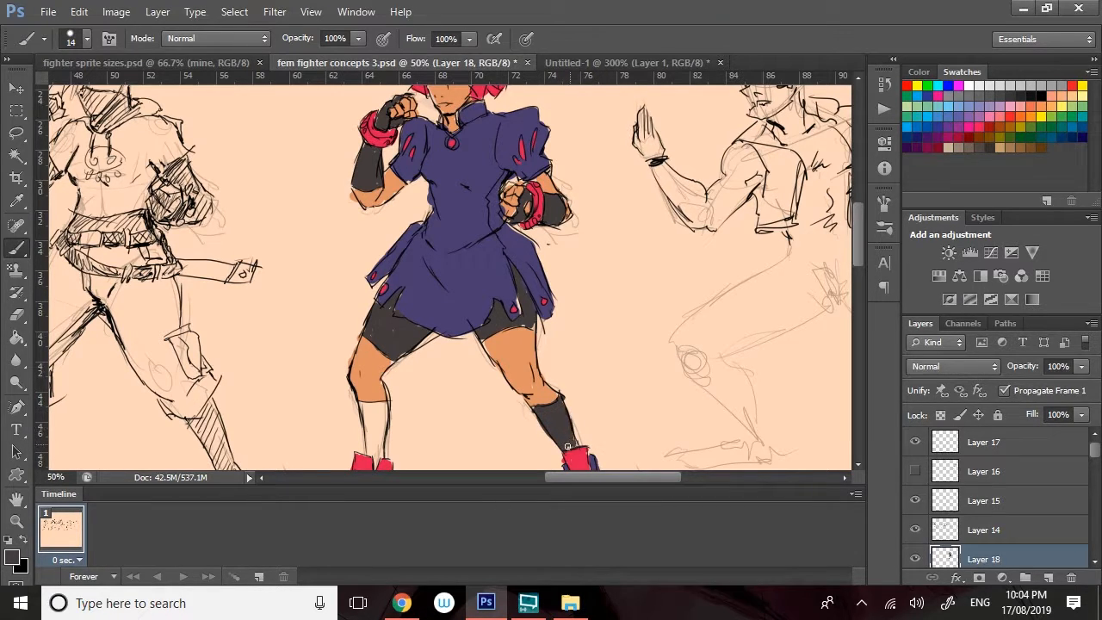
pyautogui.moveTo(361, 407)
pyautogui.mouseDown()
pyautogui.moveTo(373, 407)
pyautogui.moveTo(369, 441)
pyautogui.mouseUp()
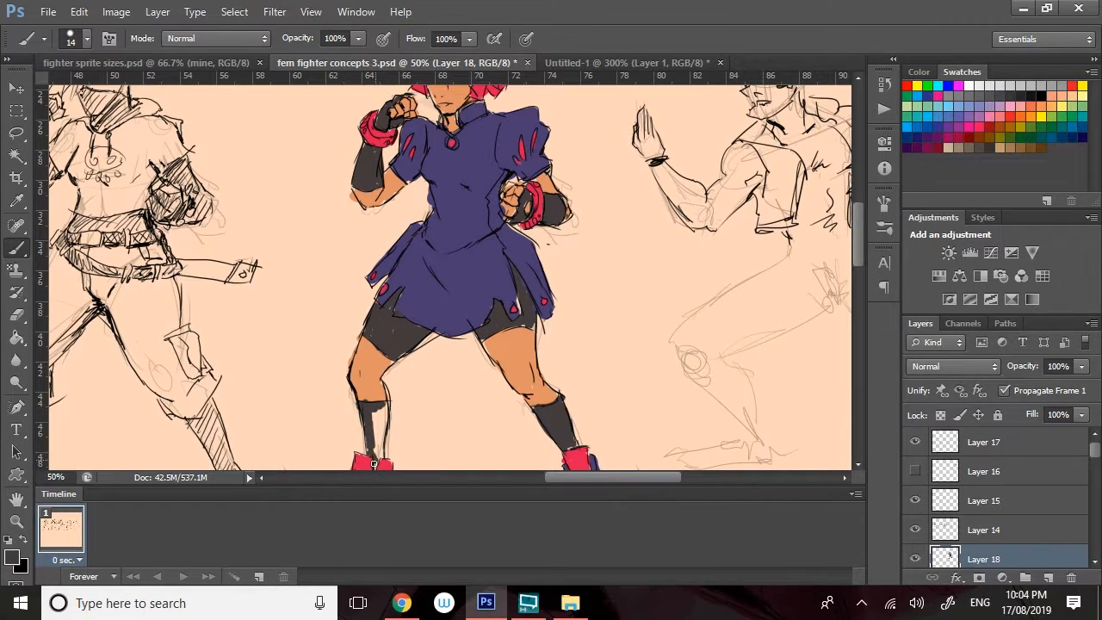
pyautogui.moveTo(382, 454)
pyautogui.mouseDown()
pyautogui.moveTo(381, 410)
pyautogui.moveTo(376, 450)
pyautogui.mouseUp()
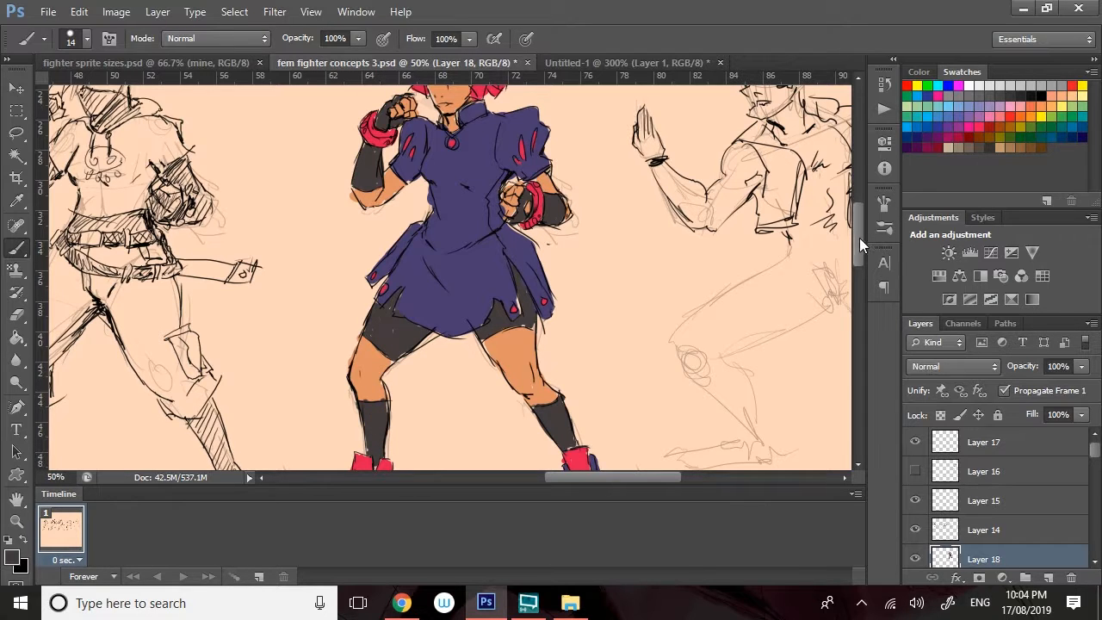
# Make white the foreground colour and paint the toe caps and soles of both shoes.
pyautogui.scroll(-5, 859, 246)
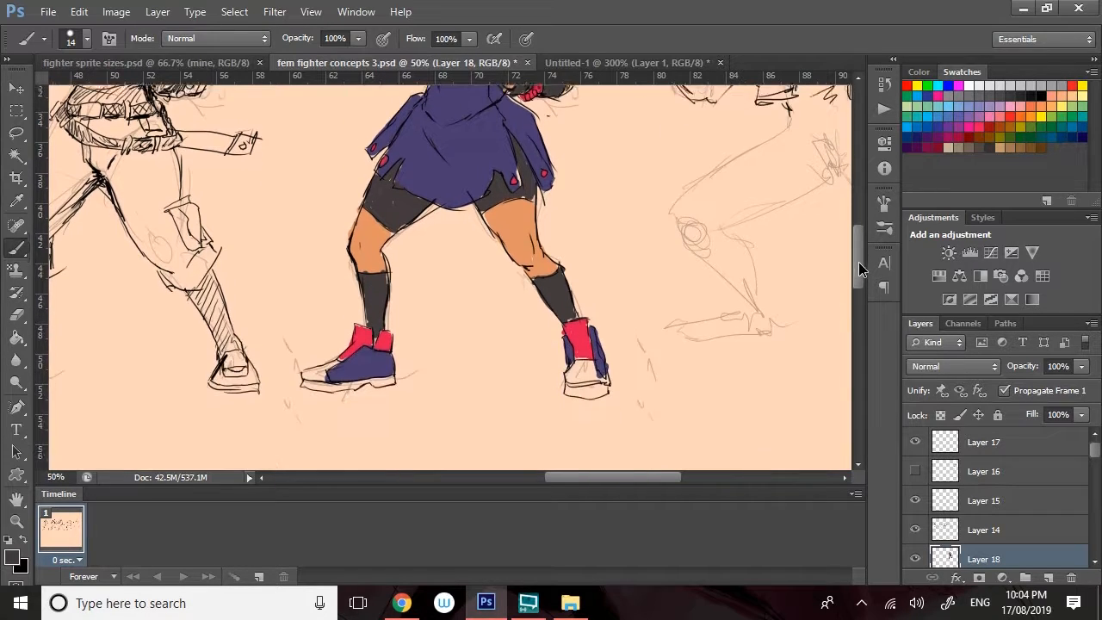
pyautogui.click(9, 538)
pyautogui.click(23, 539)
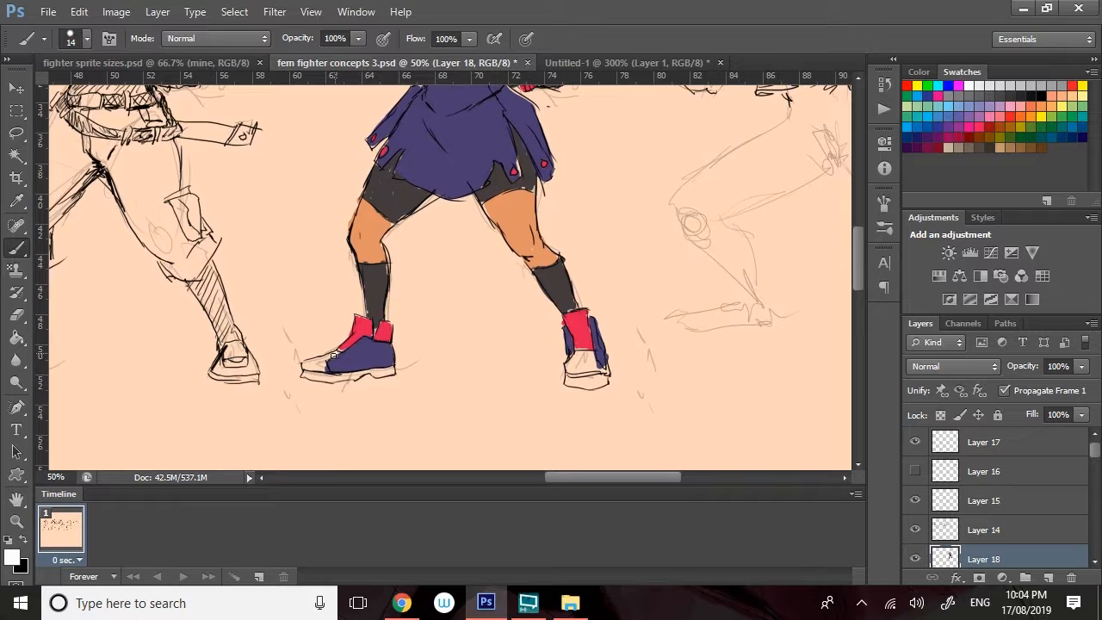
pyautogui.moveTo(314, 362)
pyautogui.mouseDown()
pyautogui.moveTo(309, 376)
pyautogui.moveTo(393, 370)
pyautogui.mouseUp()
pyautogui.moveTo(567, 366); pyautogui.dragTo(607, 377)
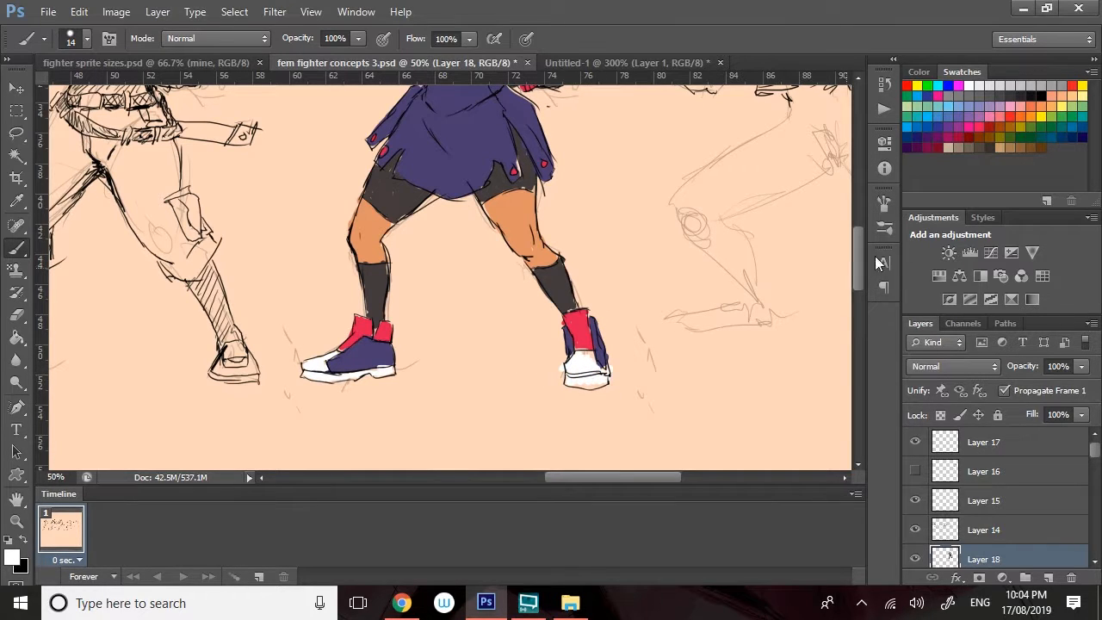
# Repaint both wristbands white with pink-red studs, and add white accents to the collar edge, pendant rim and eye.
pyautogui.scroll(5, 826, 241)
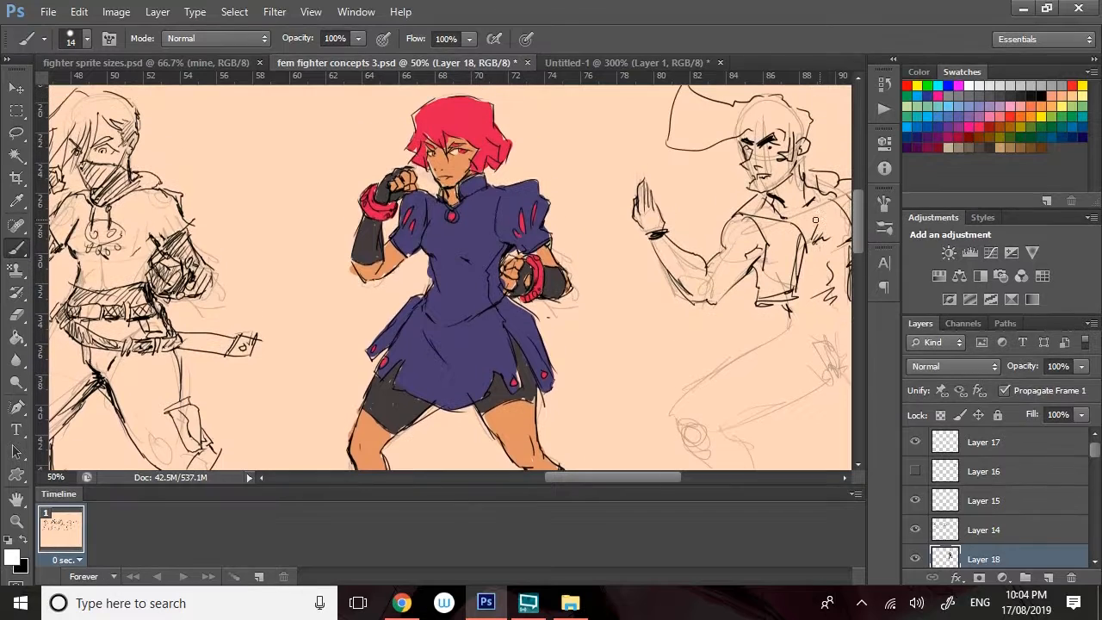
pyautogui.moveTo(374, 202); pyautogui.dragTo(374, 188)
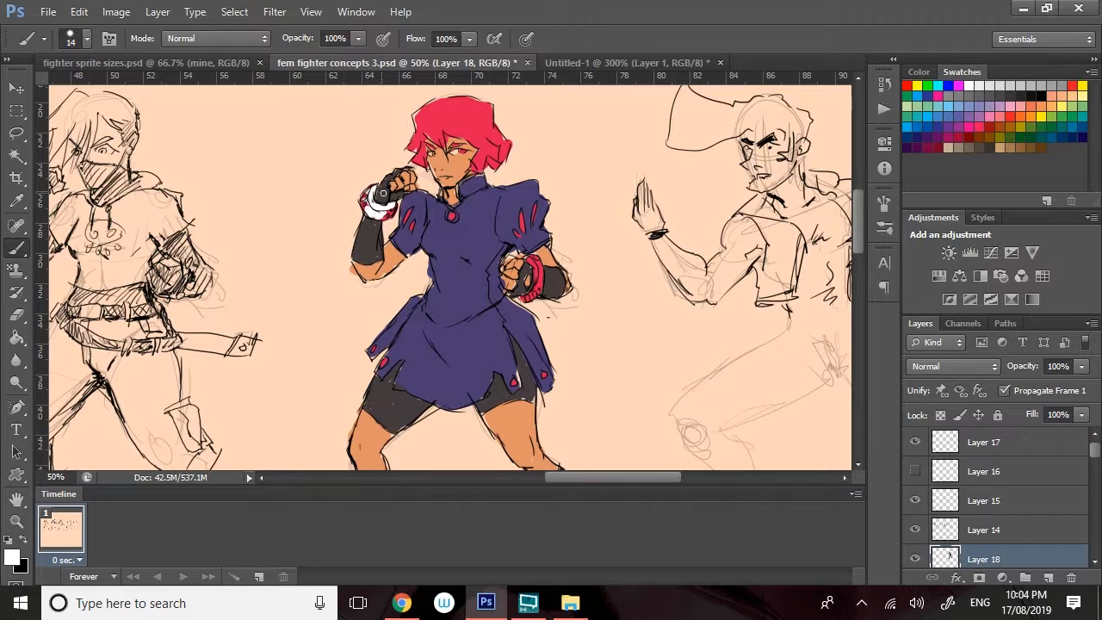
pyautogui.moveTo(538, 268); pyautogui.dragTo(536, 265)
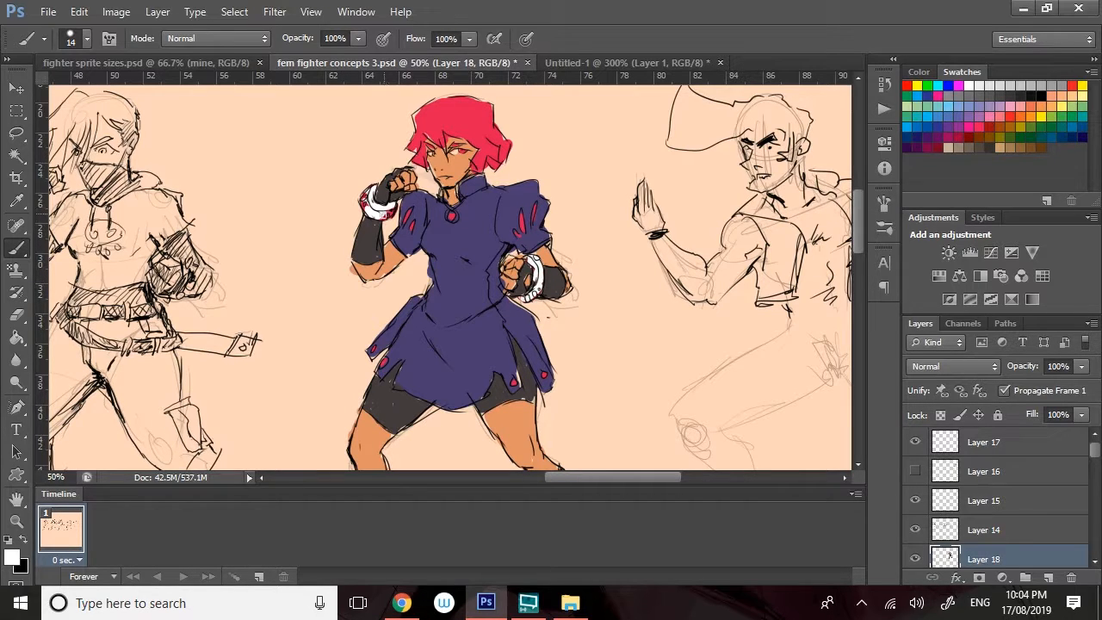
pyautogui.moveTo(384, 214); pyautogui.dragTo(393, 214)
pyautogui.keyDown('alt'); pyautogui.click(462, 133); pyautogui.keyUp('alt')
pyautogui.keyDown('alt'); pyautogui.click(539, 269); pyautogui.keyUp('alt')
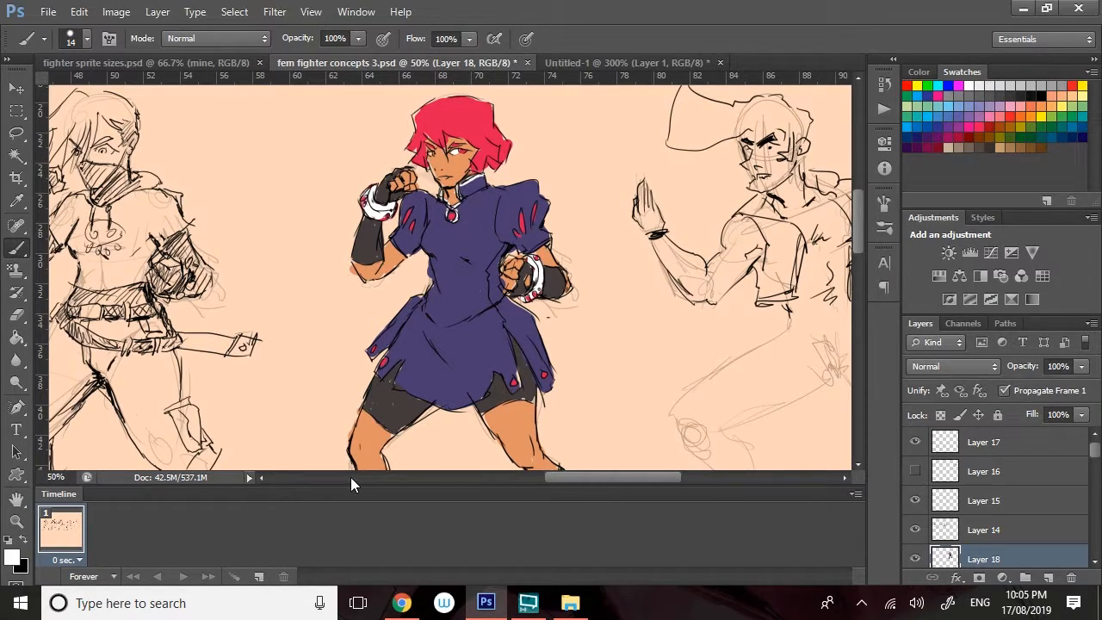
# Duplicate Layer 18, keeping the default name for the copy.
pyautogui.moveTo(856, 214)
pyautogui.mouseDown()
pyautogui.moveTo(857, 263)
pyautogui.moveTo(862, 199)
pyautogui.mouseUp()
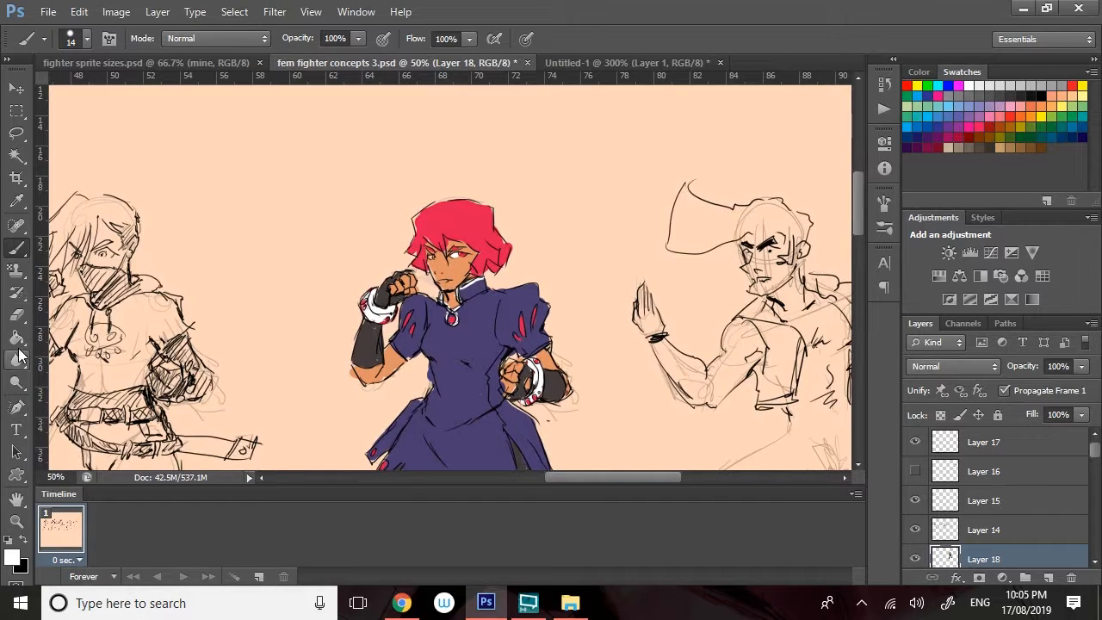
pyautogui.click(16, 521)
pyautogui.rightClick(517, 304)
pyautogui.click(568, 395)
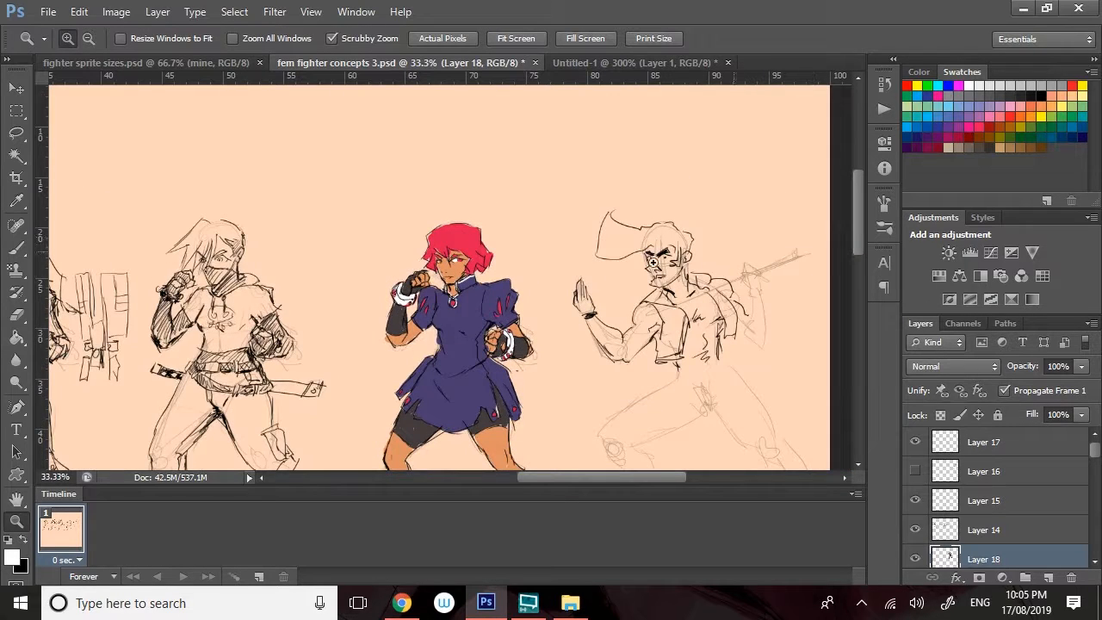
pyautogui.moveTo(861, 213); pyautogui.dragTo(868, 246)
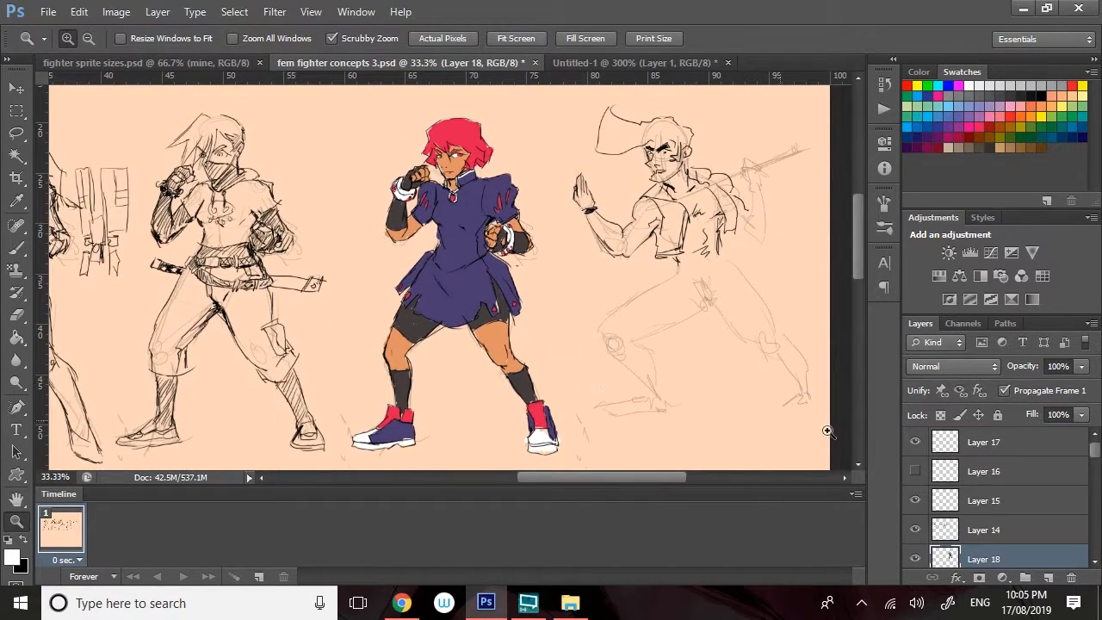
pyautogui.scroll(-2, 1097, 453)
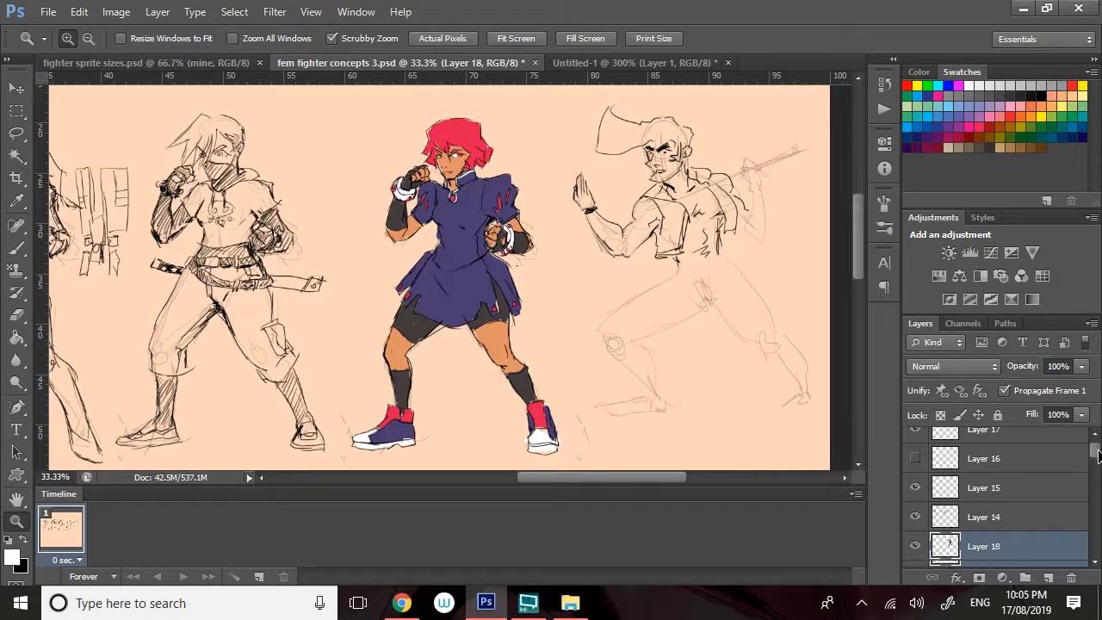
pyautogui.rightClick(971, 507)
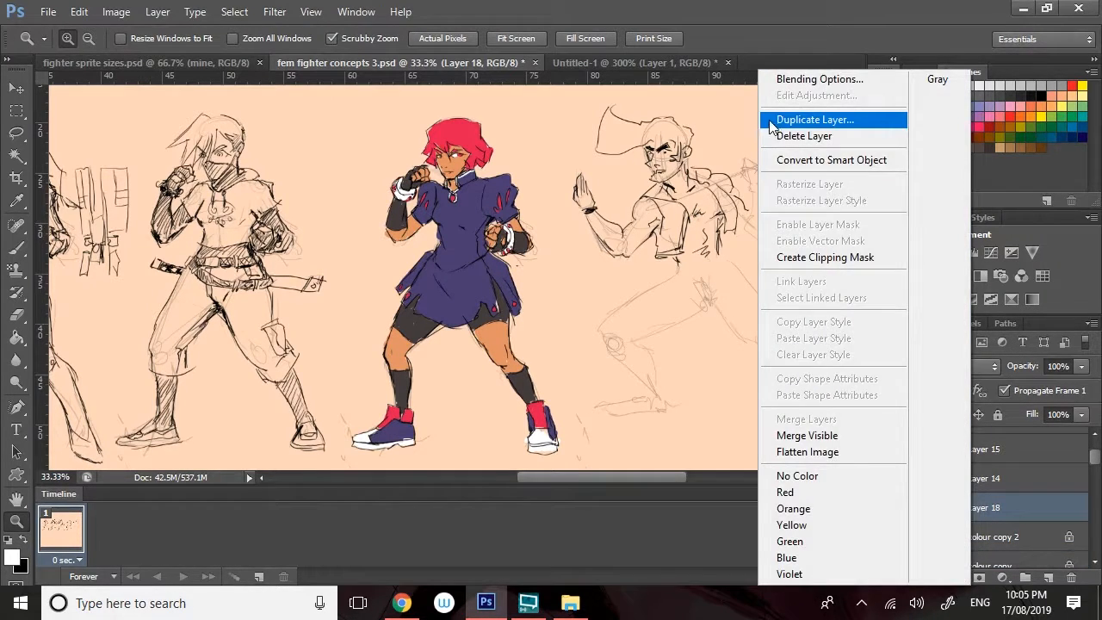
pyautogui.click(811, 119)
pyautogui.click(867, 277)
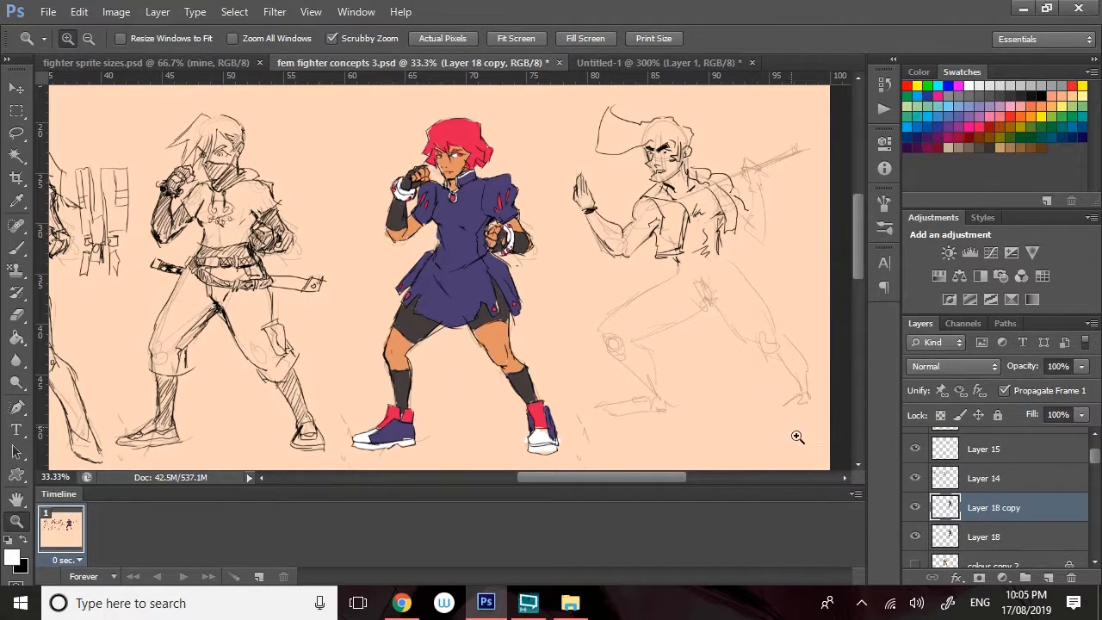
# Lock the transparent pixels of Layer 18 copy and fill all its purple dress and shoe areas with yellow (#f6f315).
pyautogui.click(16, 132)
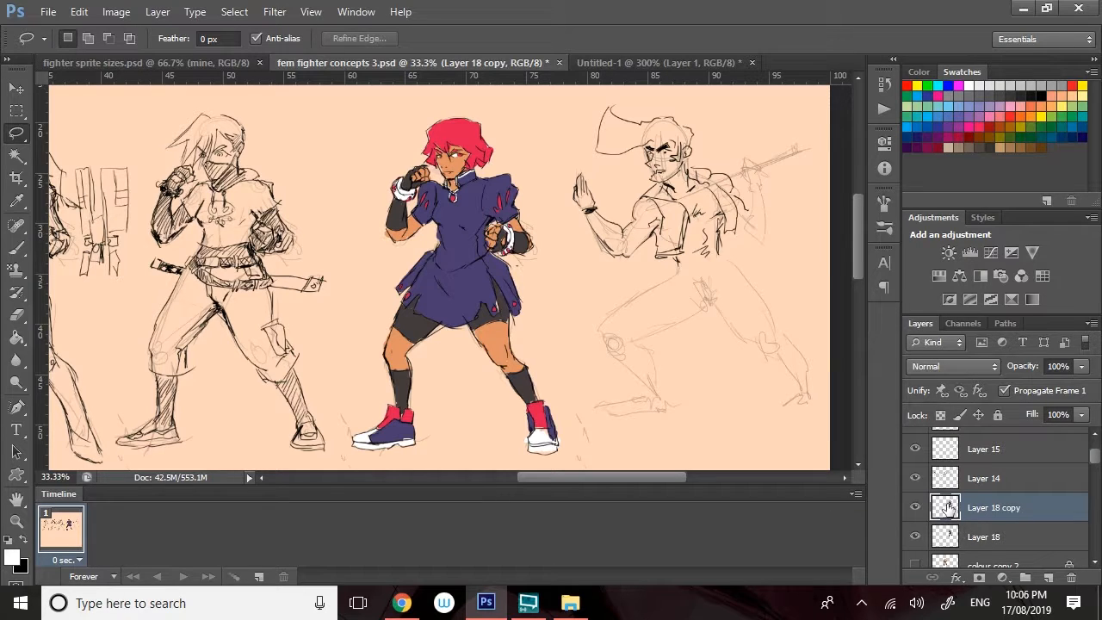
pyautogui.click(941, 415)
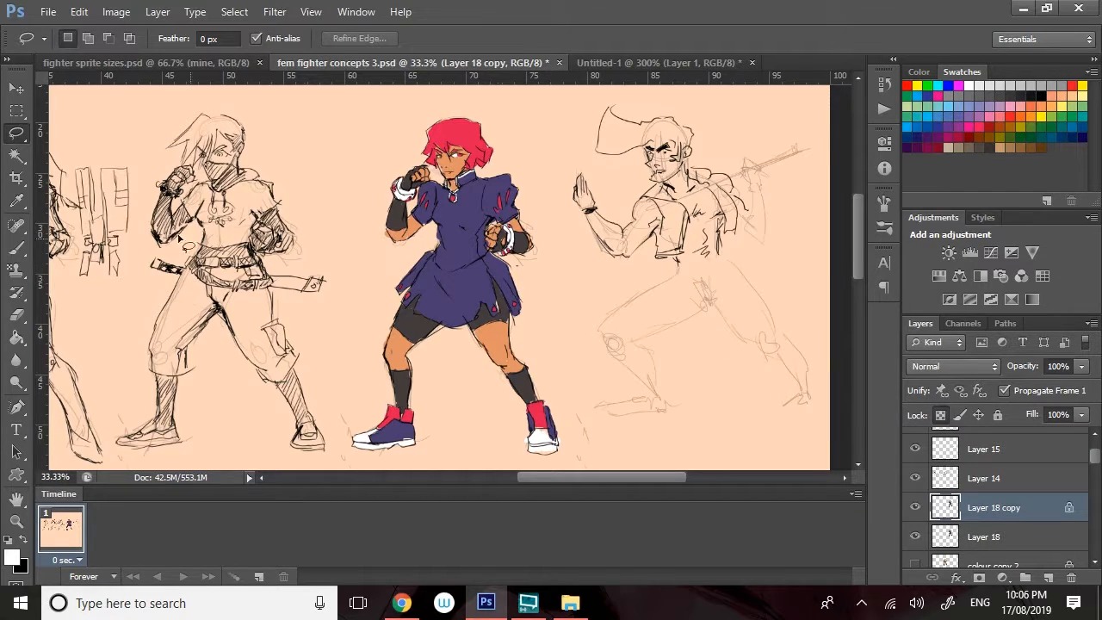
pyautogui.click(12, 338)
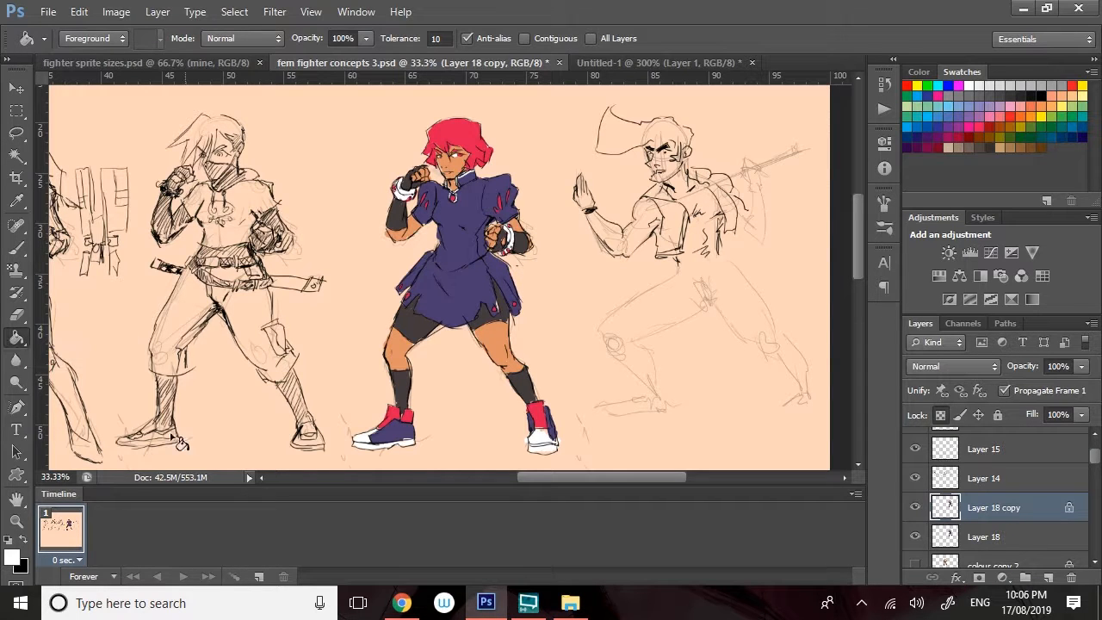
pyautogui.click(11, 556)
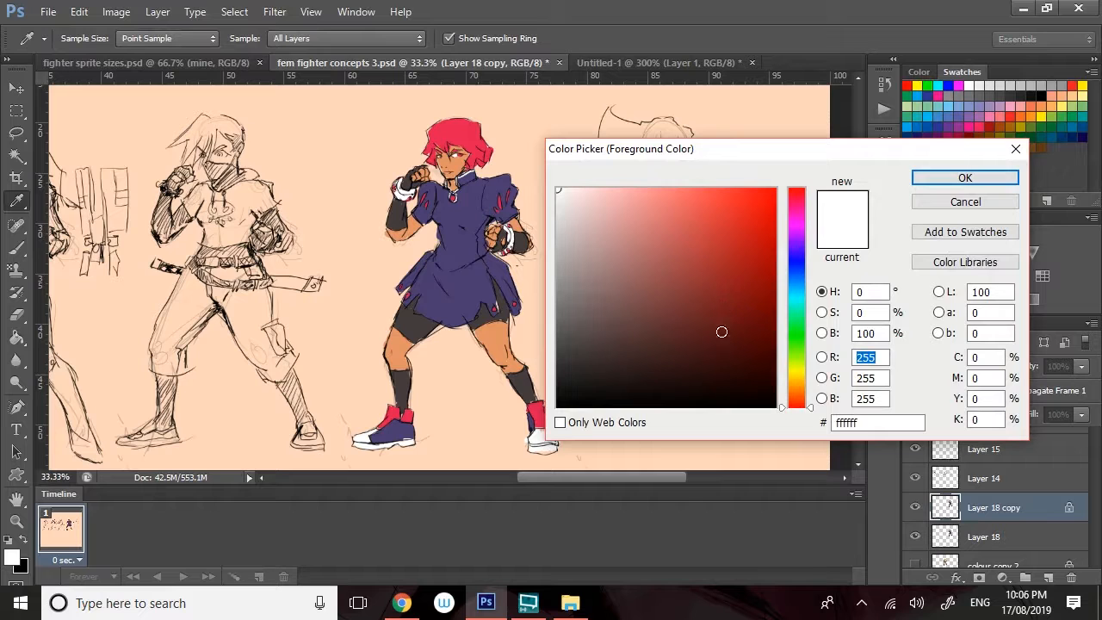
pyautogui.click(796, 372)
pyautogui.moveTo(725, 267); pyautogui.dragTo(773, 161)
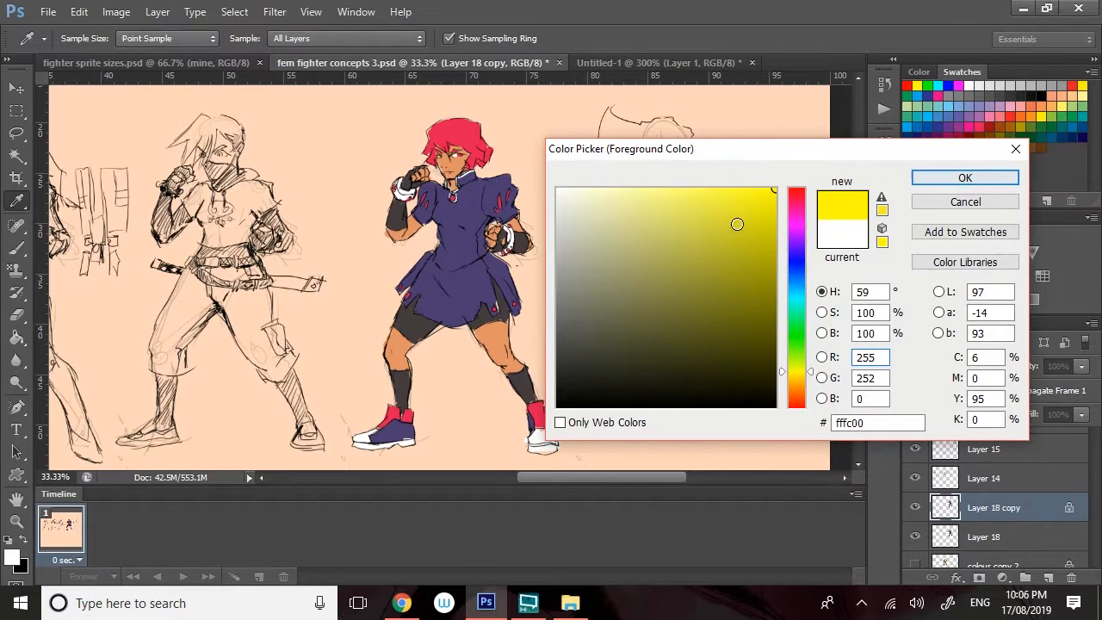
pyautogui.moveTo(735, 221); pyautogui.dragTo(757, 196)
pyautogui.click(938, 177)
pyautogui.press('g')
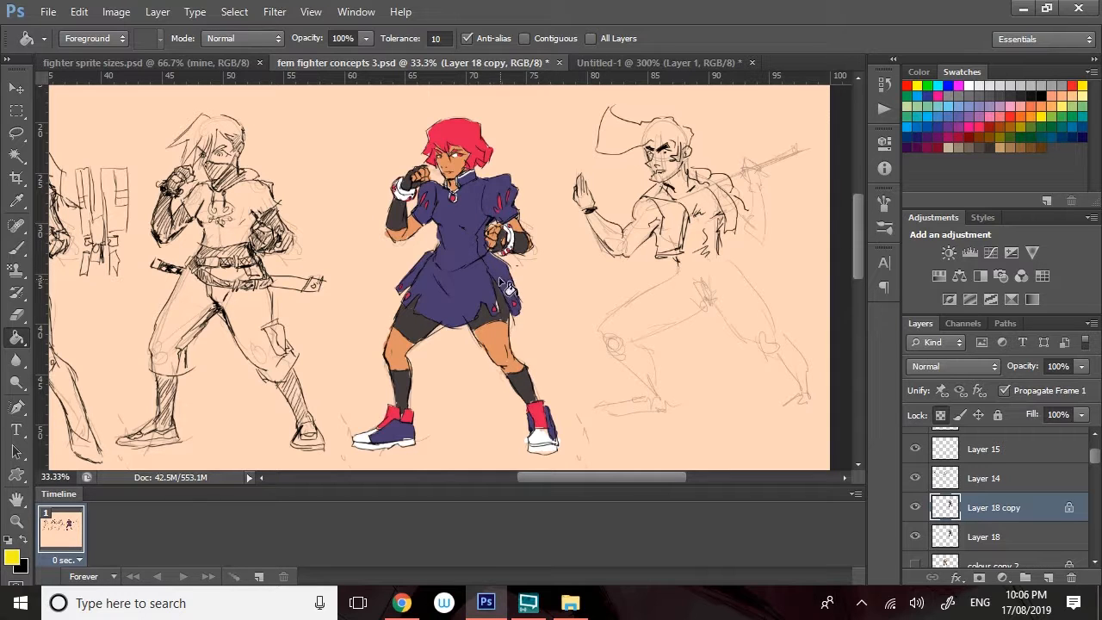
pyautogui.click(472, 212)
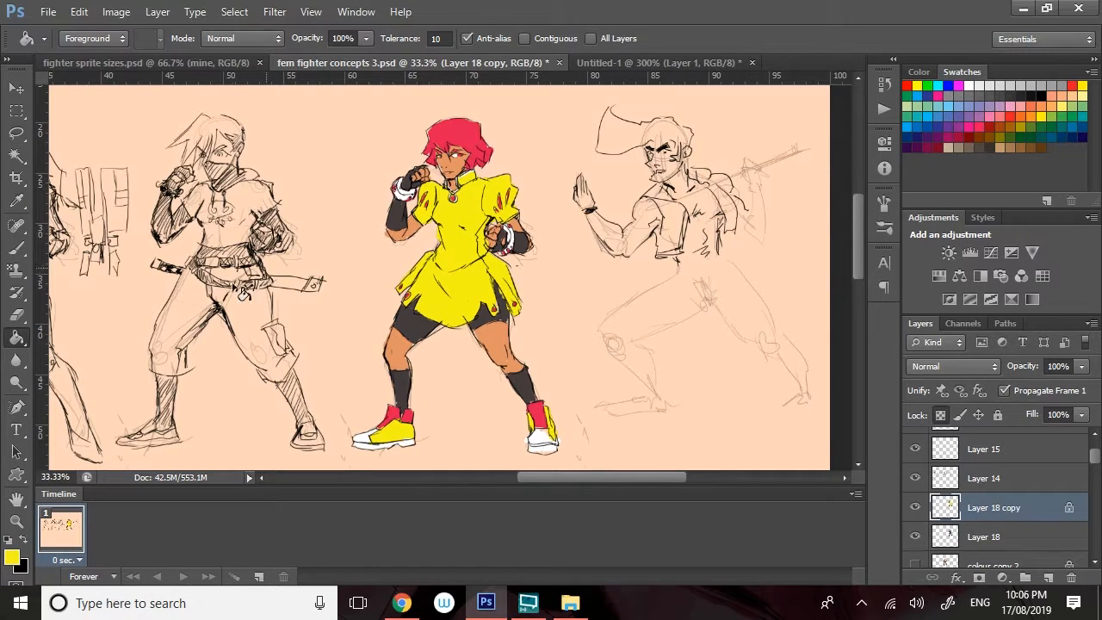
# Try cyan (#30cfd5) on the pink-red hair, shoe collars and matching accents.
pyautogui.click(11, 555)
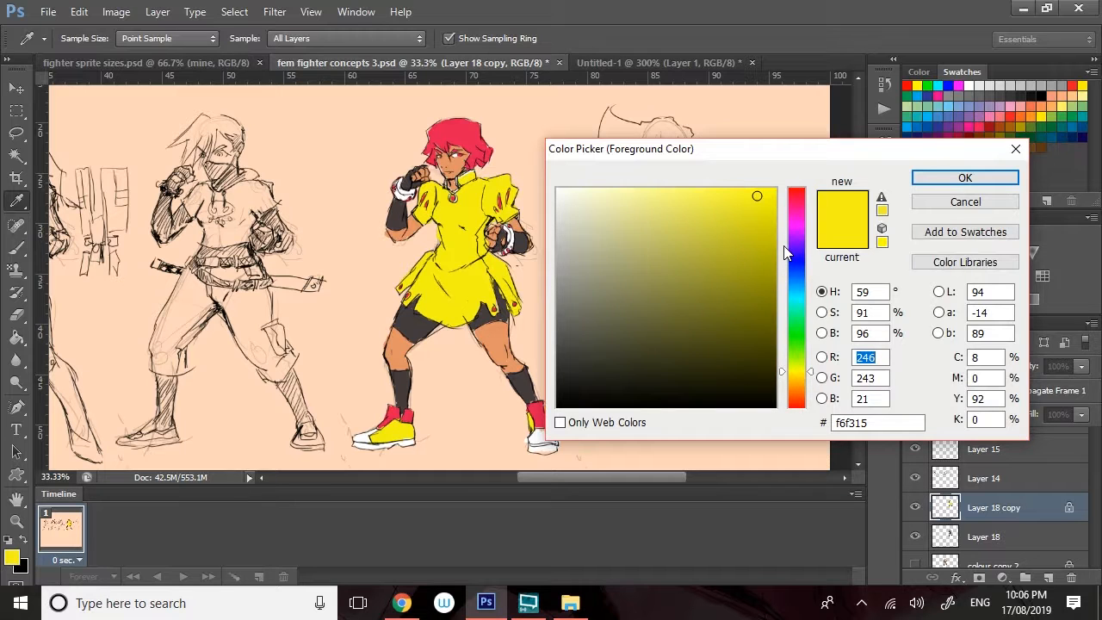
pyautogui.click(792, 296)
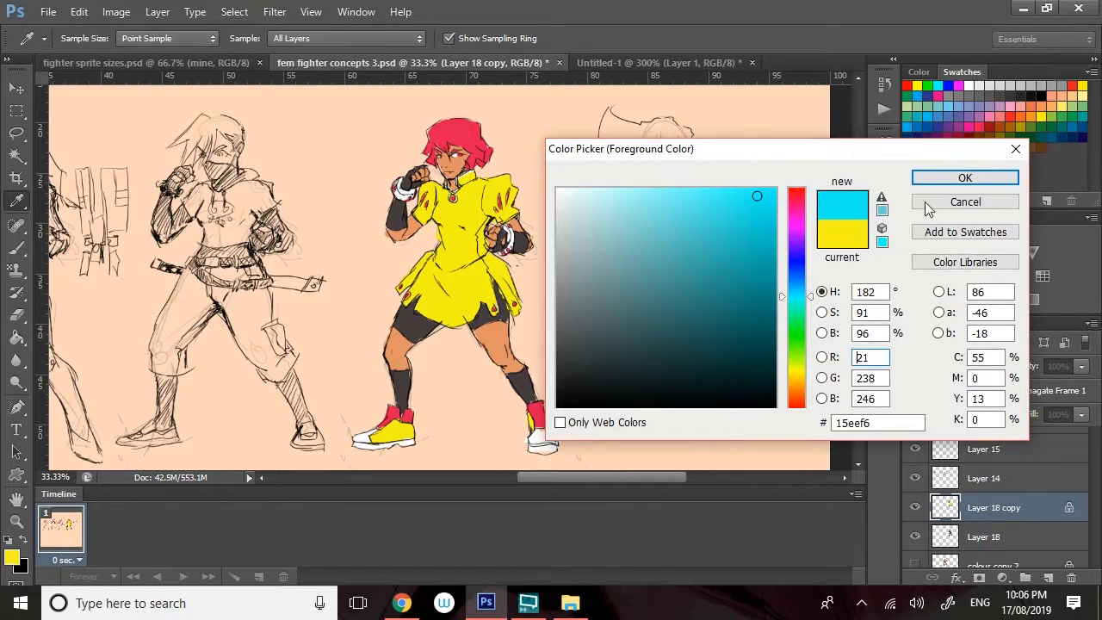
pyautogui.moveTo(720, 229); pyautogui.dragTo(726, 224)
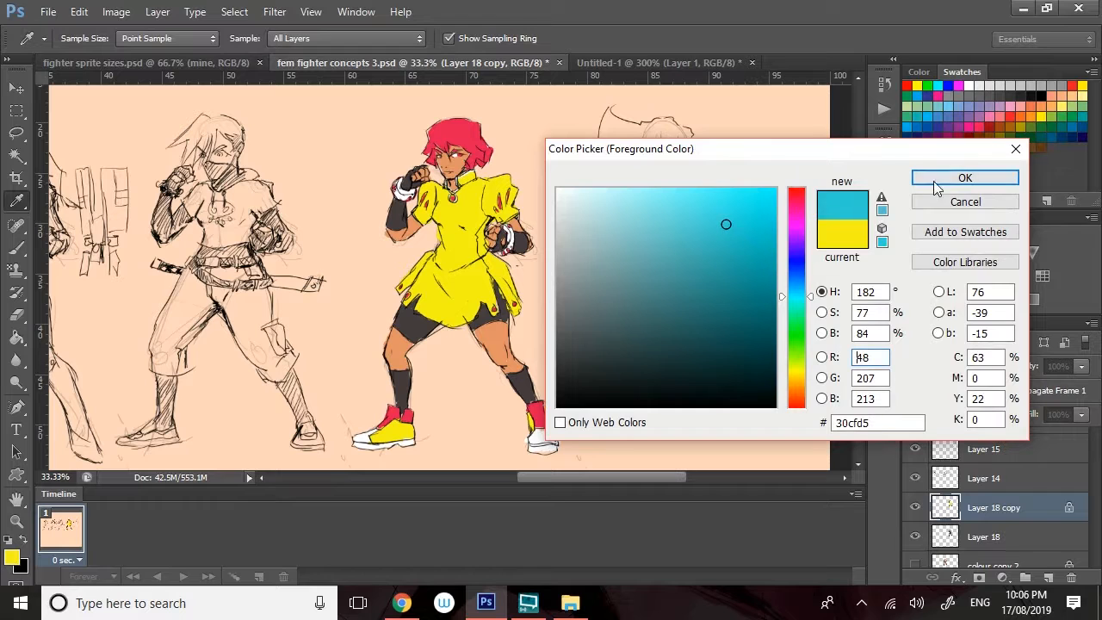
pyautogui.click(964, 177)
pyautogui.click(463, 142)
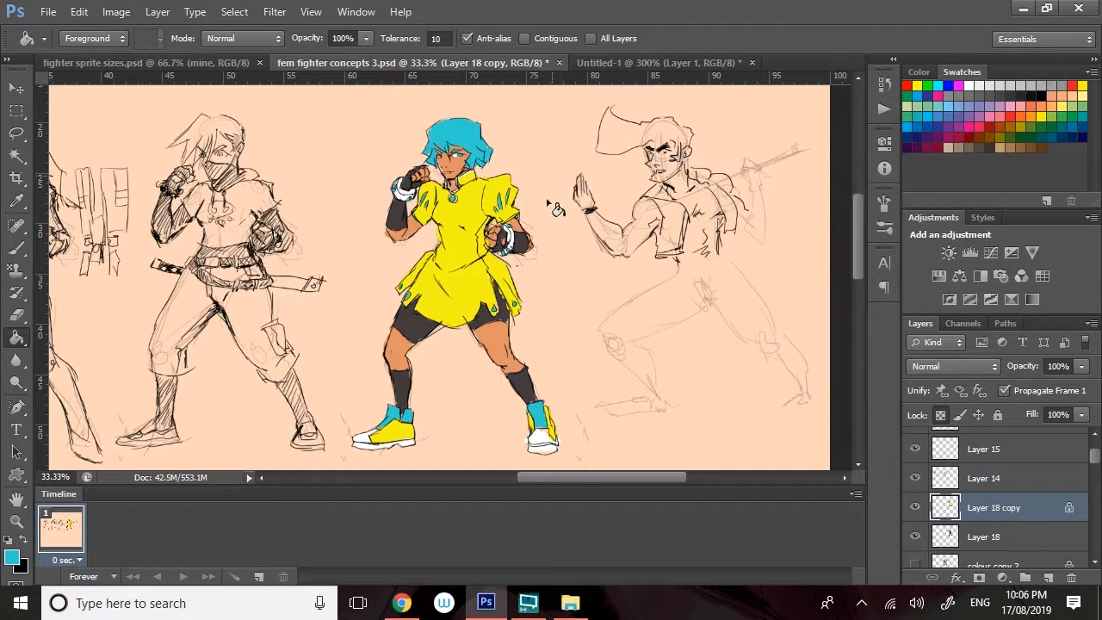
# Try bright purple (#9530d5) on the hair, shoe collars and matching accents.
pyautogui.click(13, 557)
pyautogui.click(797, 240)
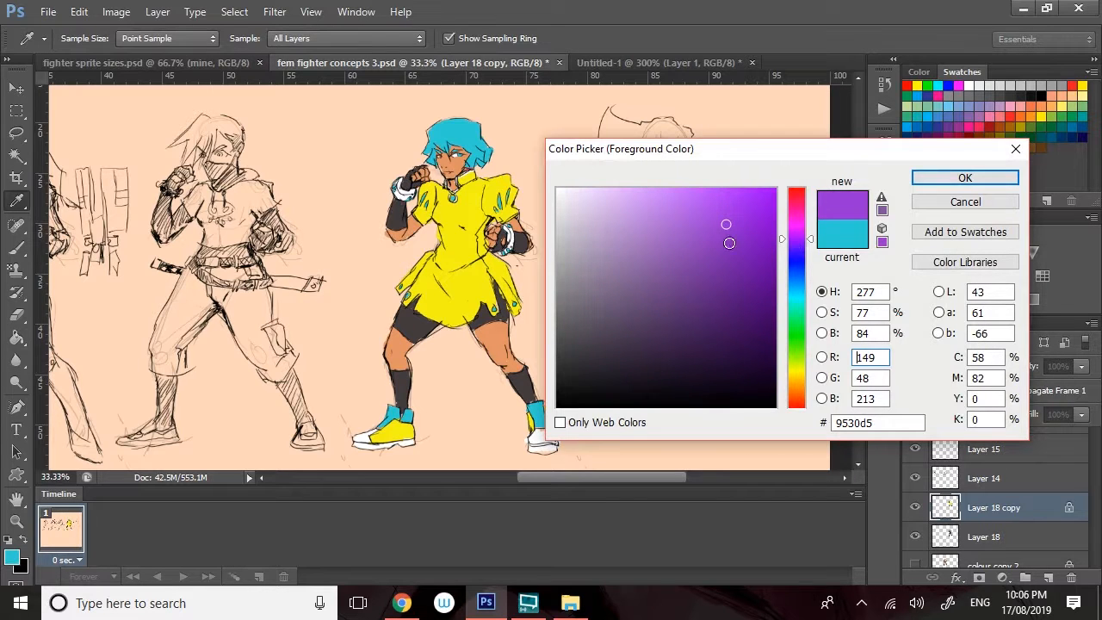
pyautogui.click(965, 177)
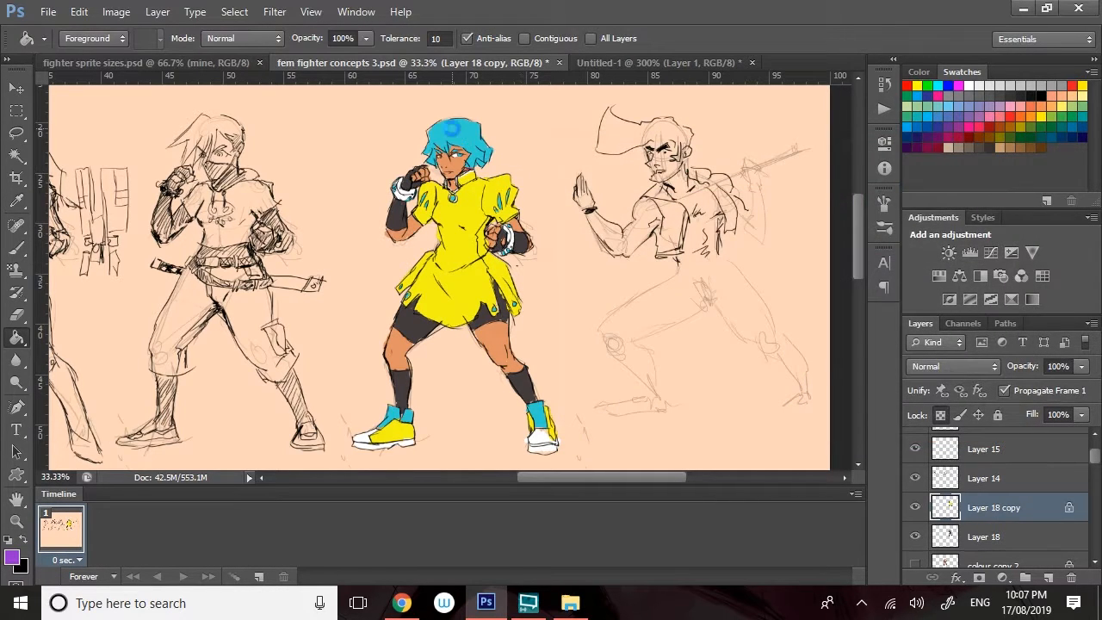
pyautogui.click(461, 140)
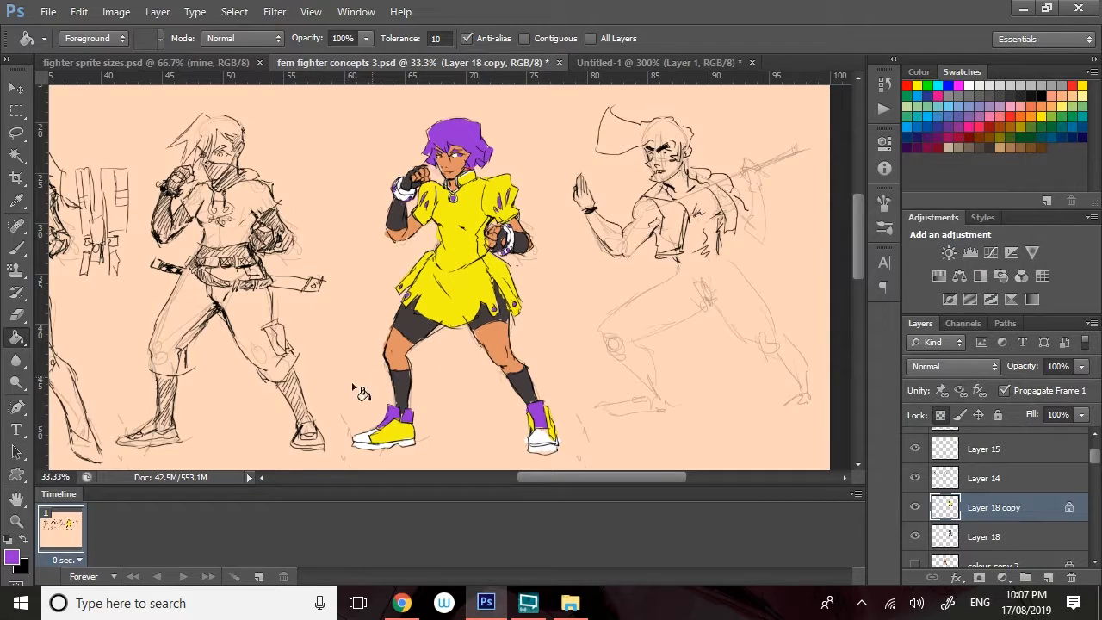
# Recolour the hair, shoe collars and matching accents a muted greyish purple, refining the shade from #5f4d6b to #684d7a.
pyautogui.click(12, 557)
pyautogui.moveTo(666, 256); pyautogui.dragTo(618, 317)
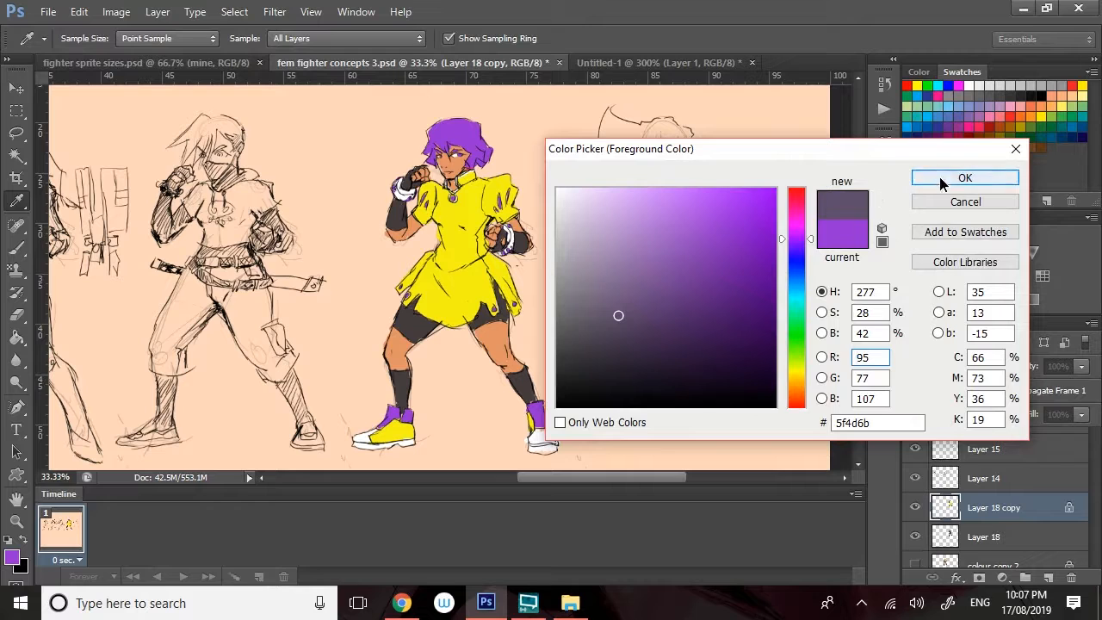
pyautogui.click(947, 177)
pyautogui.click(461, 134)
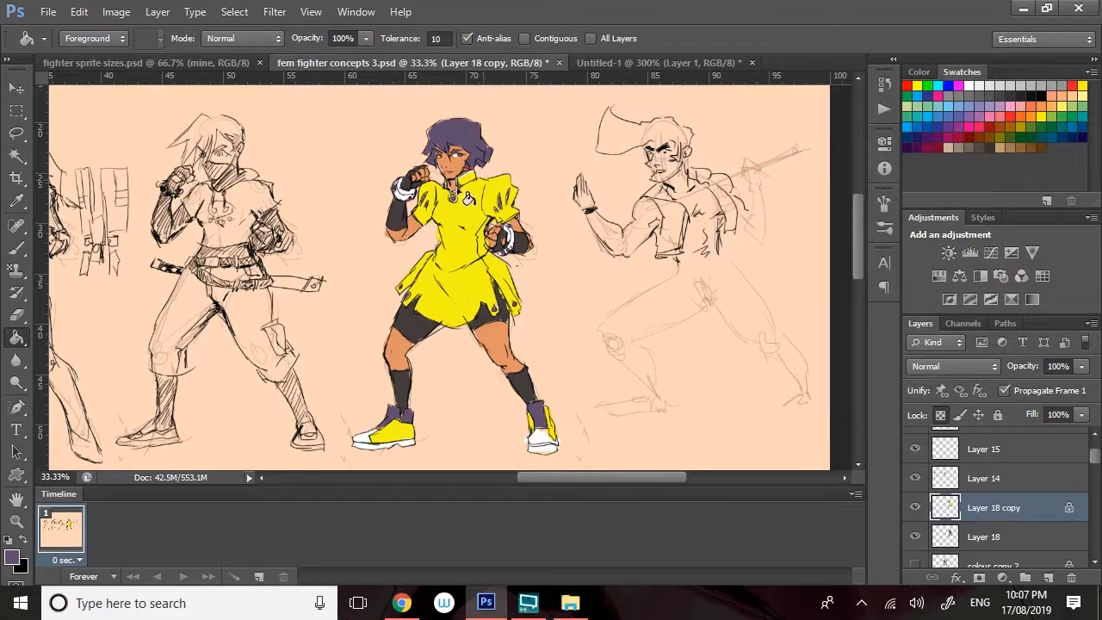
pyautogui.click(12, 561)
pyautogui.moveTo(615, 315); pyautogui.dragTo(638, 302)
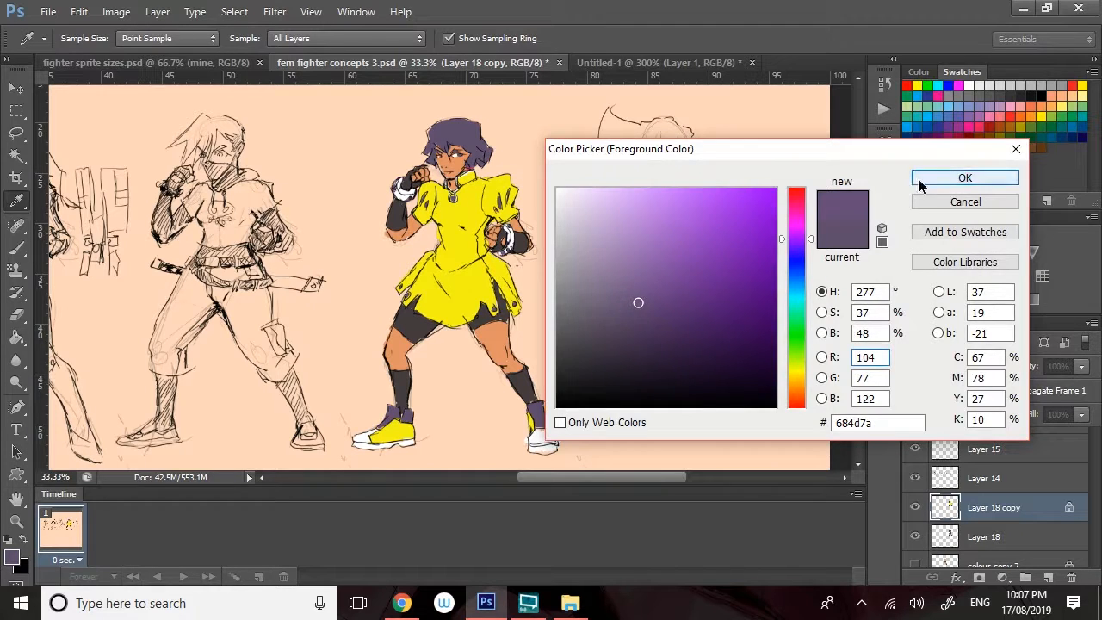
pyautogui.click(918, 181)
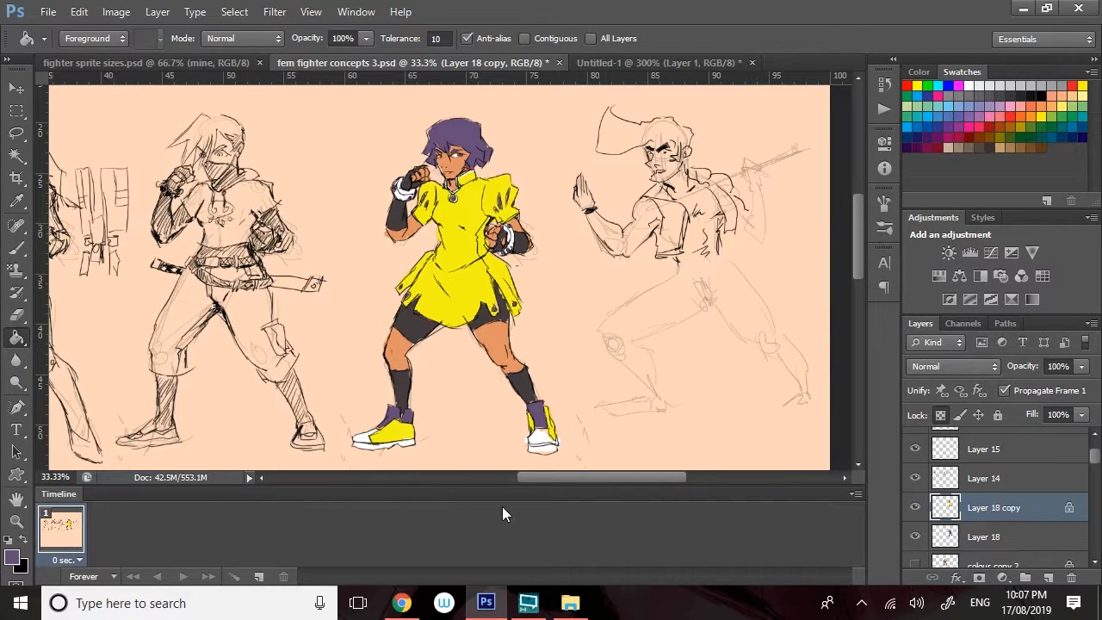
# Recolour the dark grey shorts, socks and arm wraps deep purple (#641597).
pyautogui.click(12, 561)
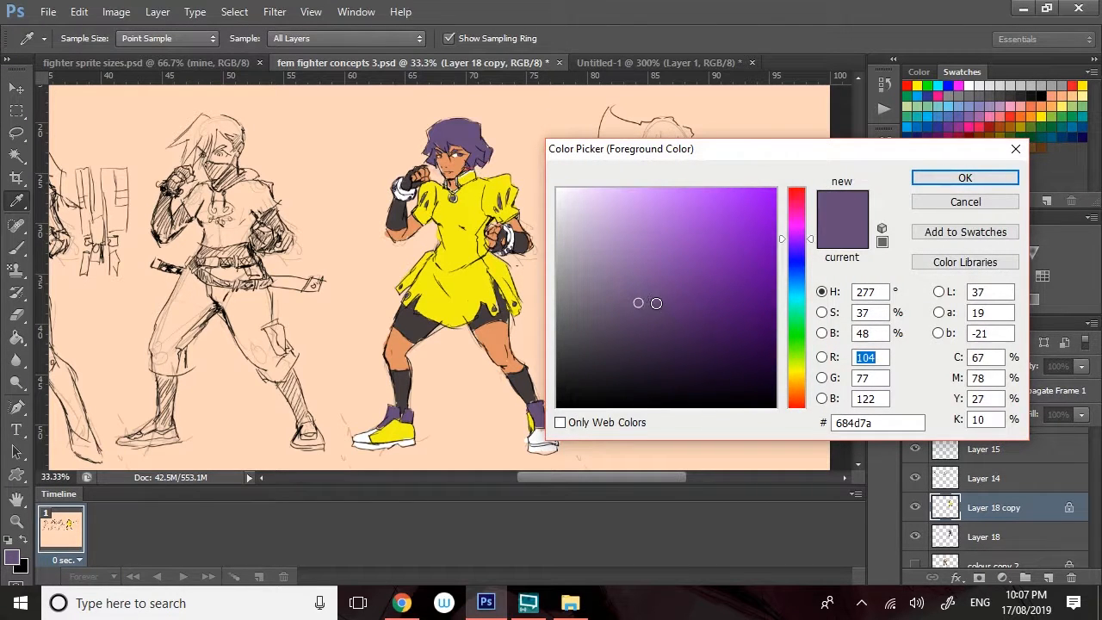
pyautogui.moveTo(656, 303)
pyautogui.mouseDown()
pyautogui.moveTo(729, 293)
pyautogui.moveTo(745, 278)
pyautogui.mouseUp()
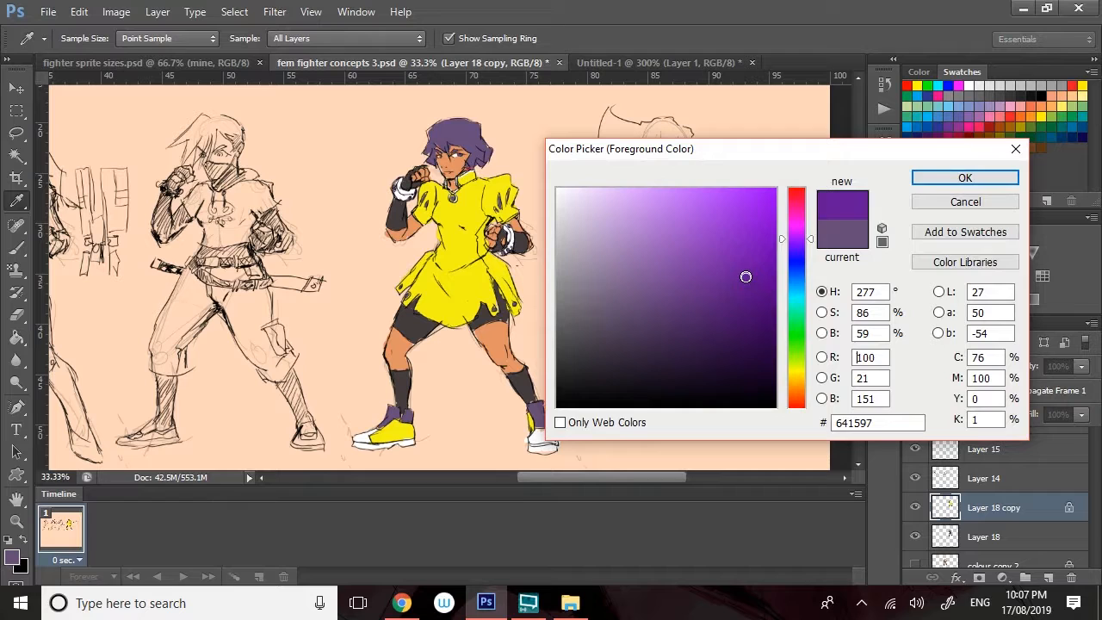
pyautogui.click(955, 178)
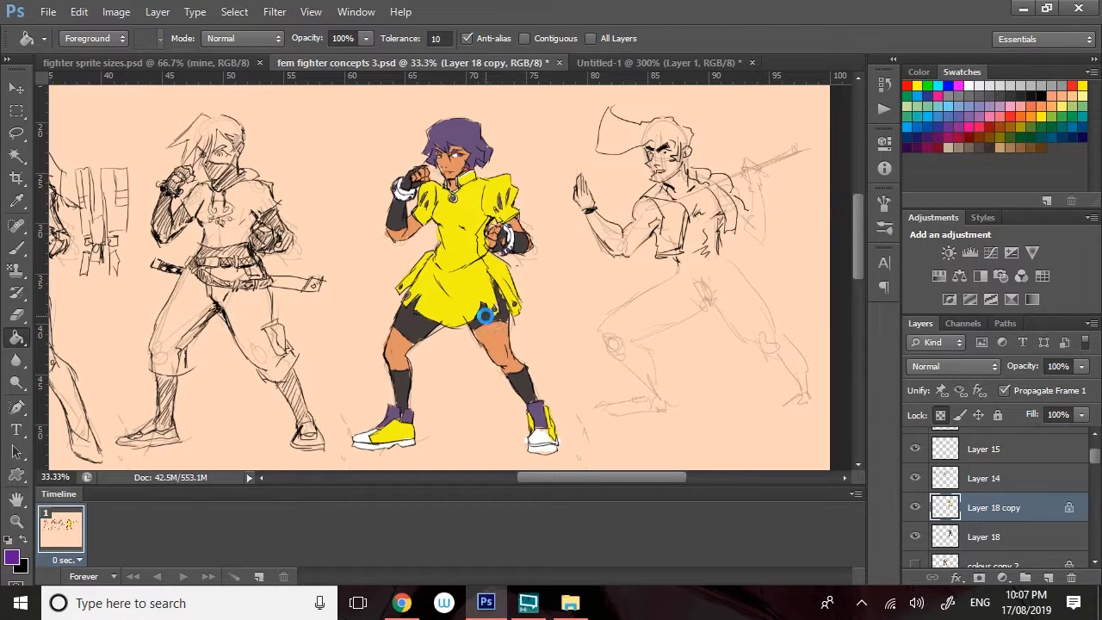
pyautogui.click(485, 316)
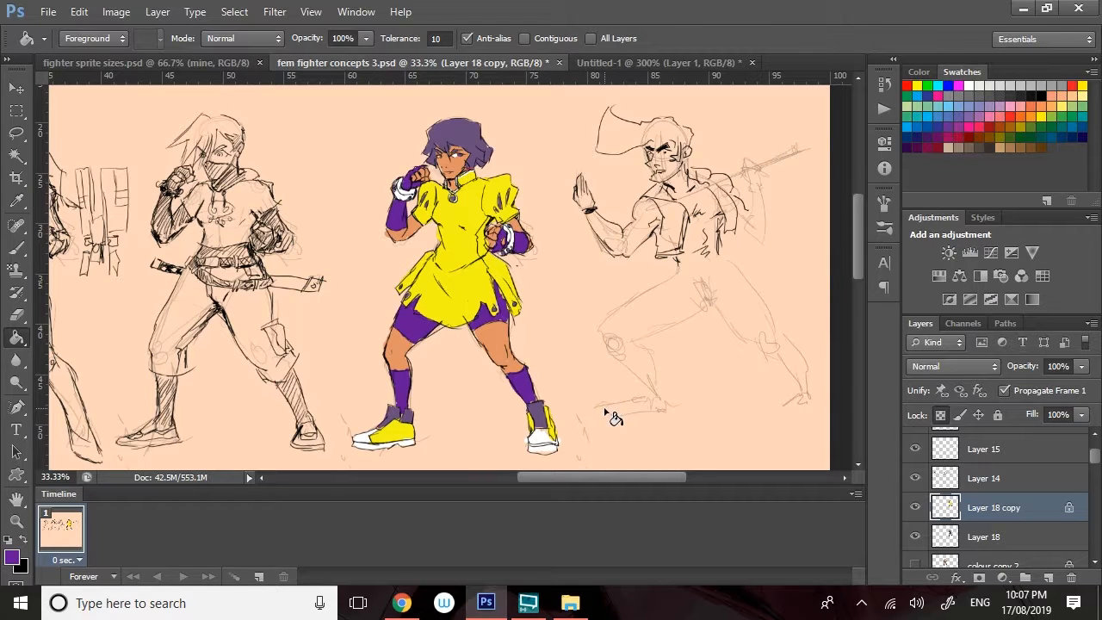
# Hide Layer 18 copy and duplicate Layer 18 again, keeping the default name for the new copy.
pyautogui.click(914, 509)
pyautogui.click(981, 536)
pyautogui.rightClick(977, 536)
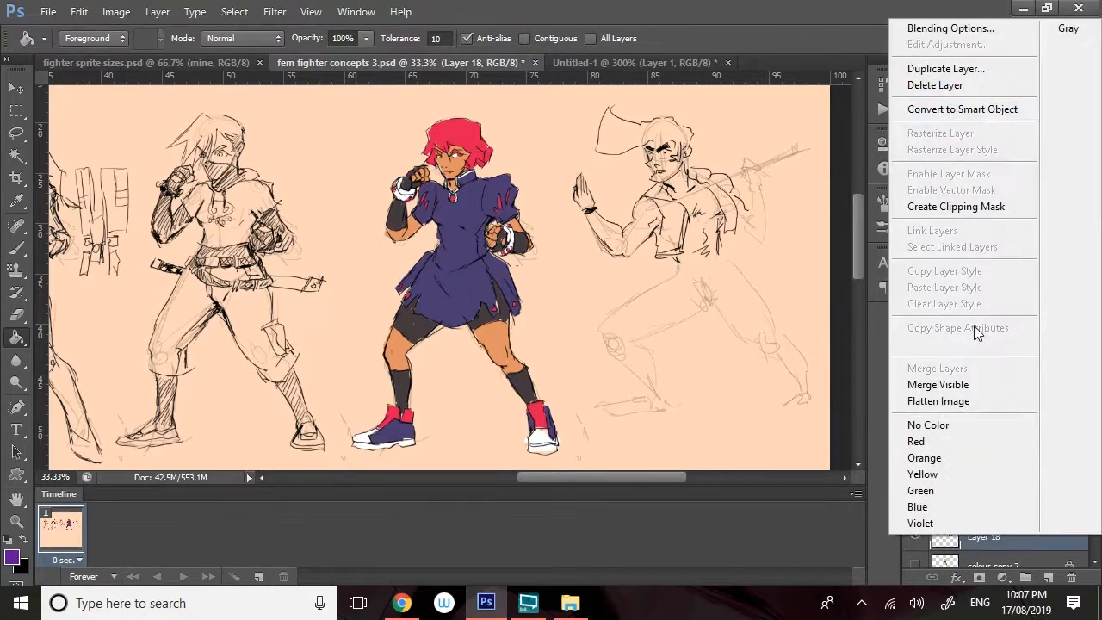
pyautogui.click(943, 69)
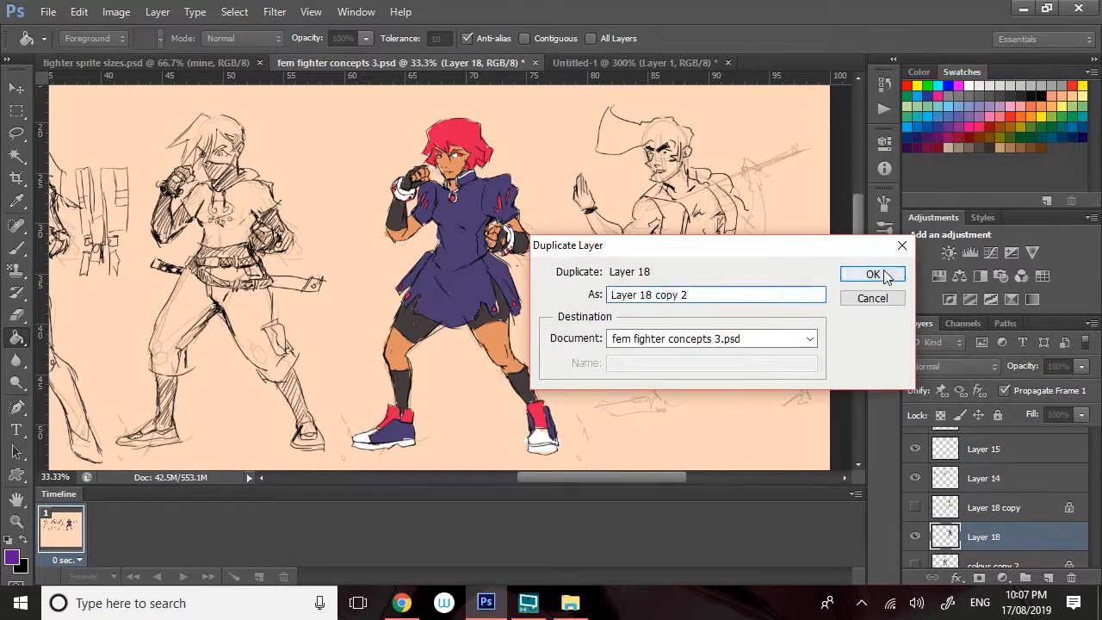
pyautogui.click(873, 273)
# Fill the pink-red hair, shoe collars and accents on Layer 18 copy 2 with bright orange.
pyautogui.click(12, 556)
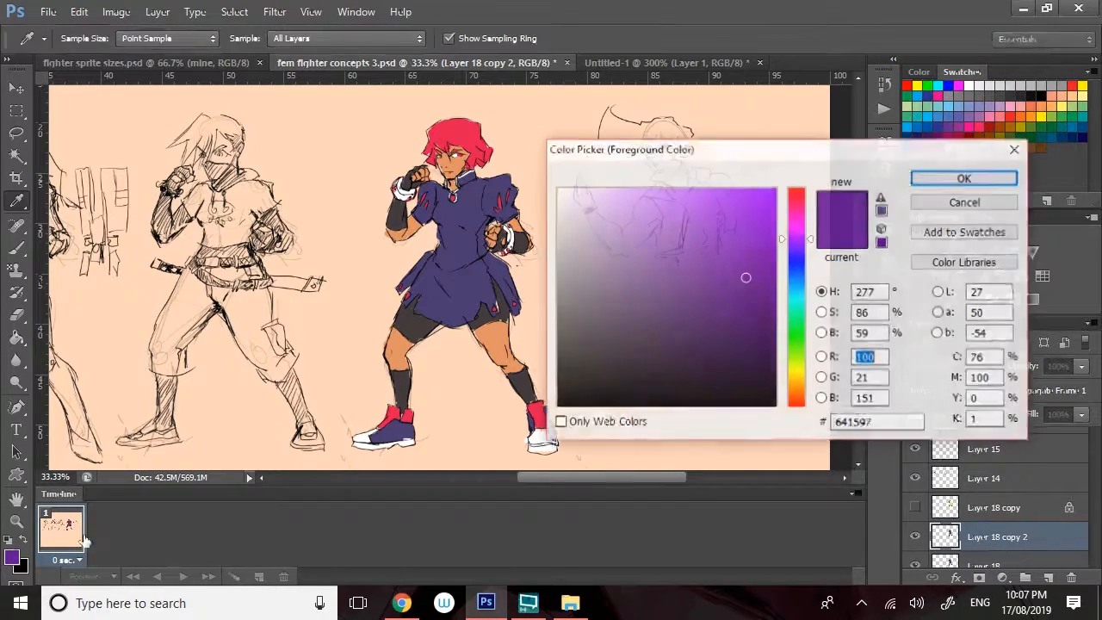
pyautogui.moveTo(794, 337); pyautogui.dragTo(784, 391)
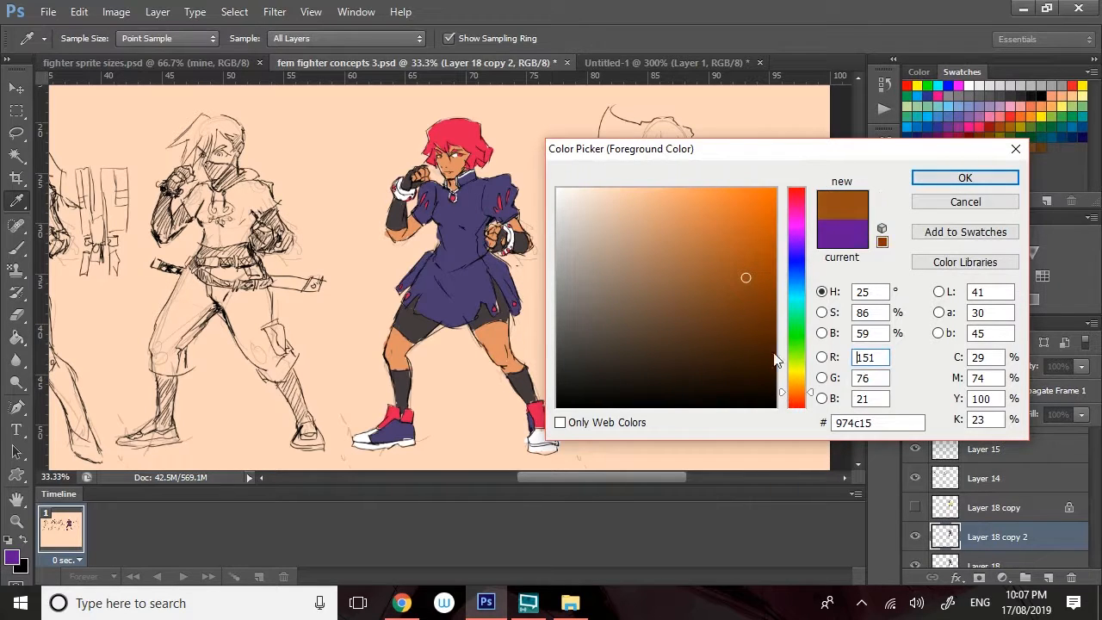
pyautogui.moveTo(721, 234); pyautogui.dragTo(765, 207)
pyautogui.click(964, 178)
pyautogui.press('g')
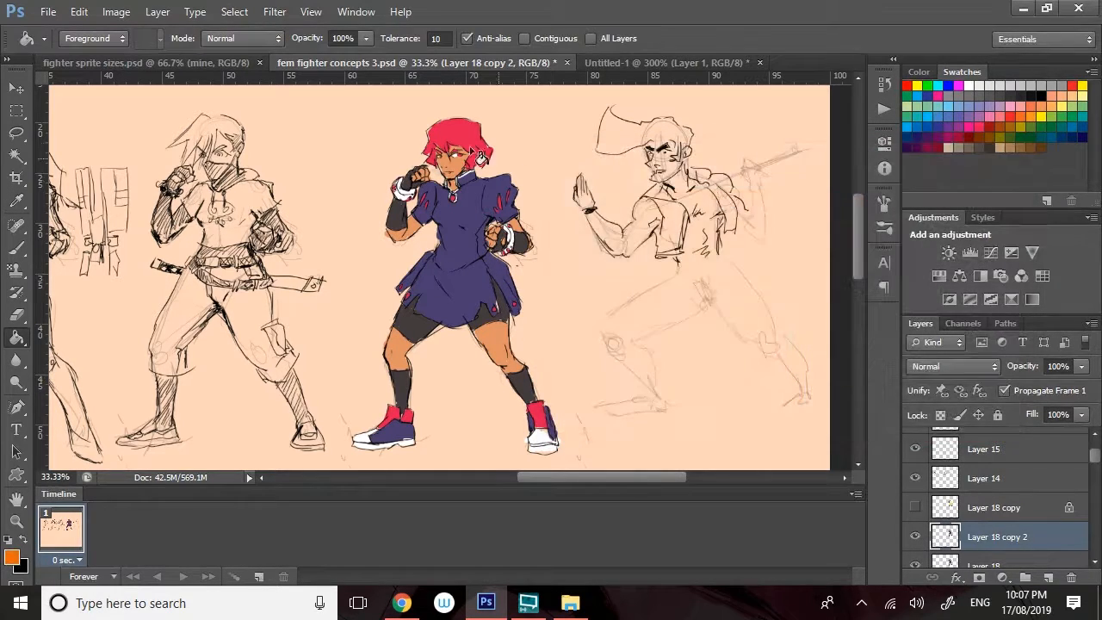
pyautogui.click(458, 150)
# Fill the purple dress and shoe areas on Layer 18 copy 2 with teal (#419580).
pyautogui.click(12, 556)
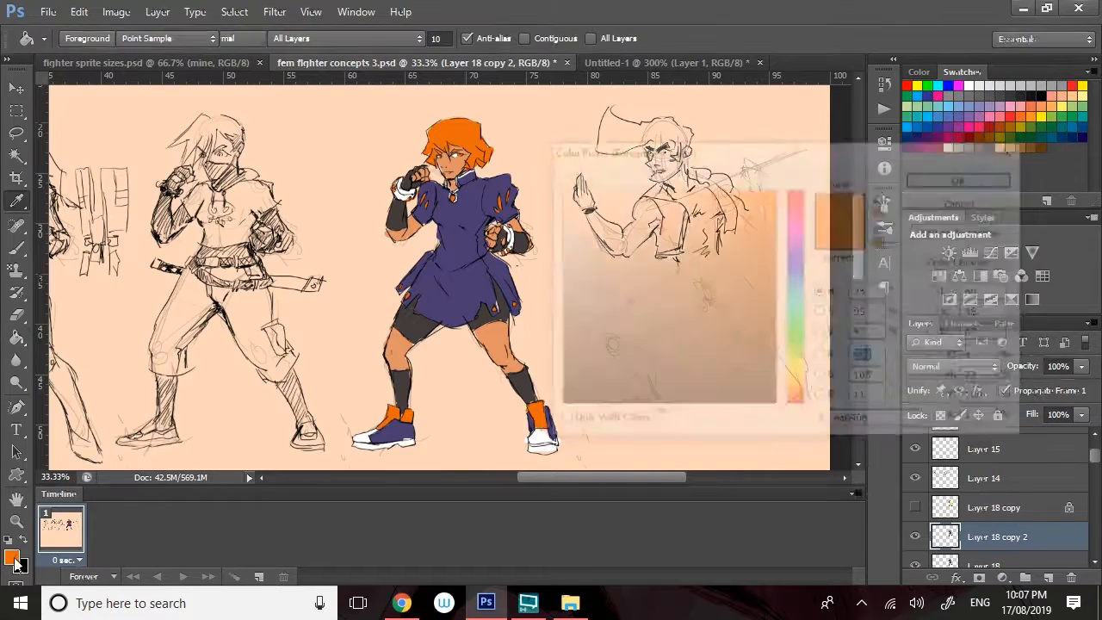
pyautogui.moveTo(792, 323); pyautogui.dragTo(797, 306)
pyautogui.moveTo(681, 298)
pyautogui.mouseDown()
pyautogui.moveTo(671, 290)
pyautogui.moveTo(680, 277)
pyautogui.mouseUp()
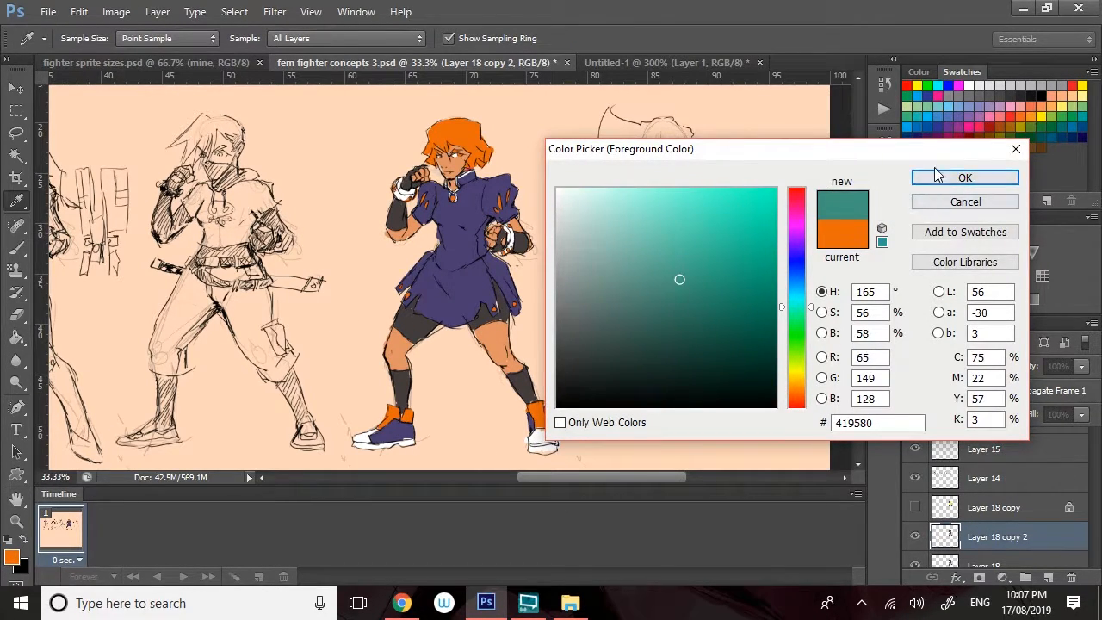
pyautogui.click(964, 178)
pyautogui.click(439, 271)
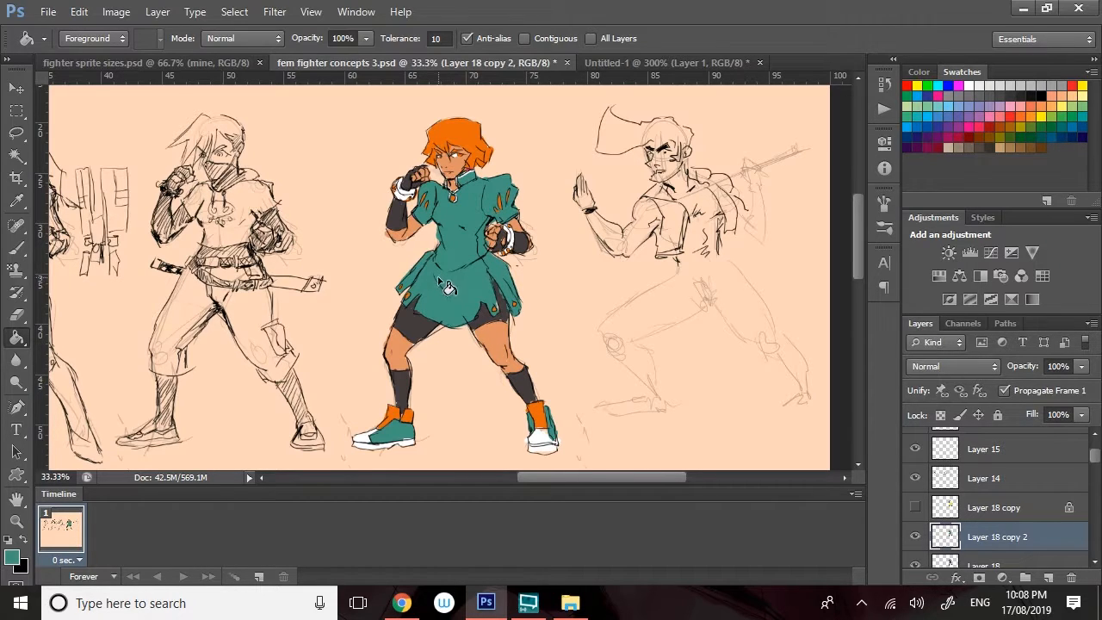
# Compare the orange and teal scheme with the original colours by hiding and reshowing Layer 18 copy 2.
pyautogui.moveTo(546, 475)
pyautogui.mouseDown()
pyautogui.moveTo(520, 470)
pyautogui.moveTo(560, 474)
pyautogui.mouseUp()
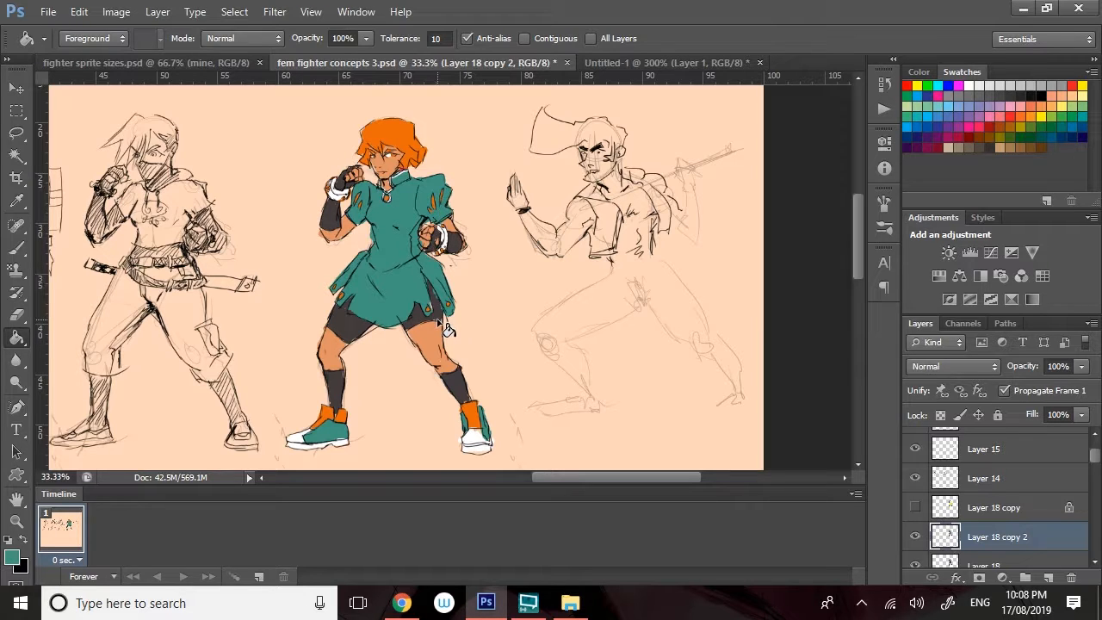
pyautogui.click(913, 536)
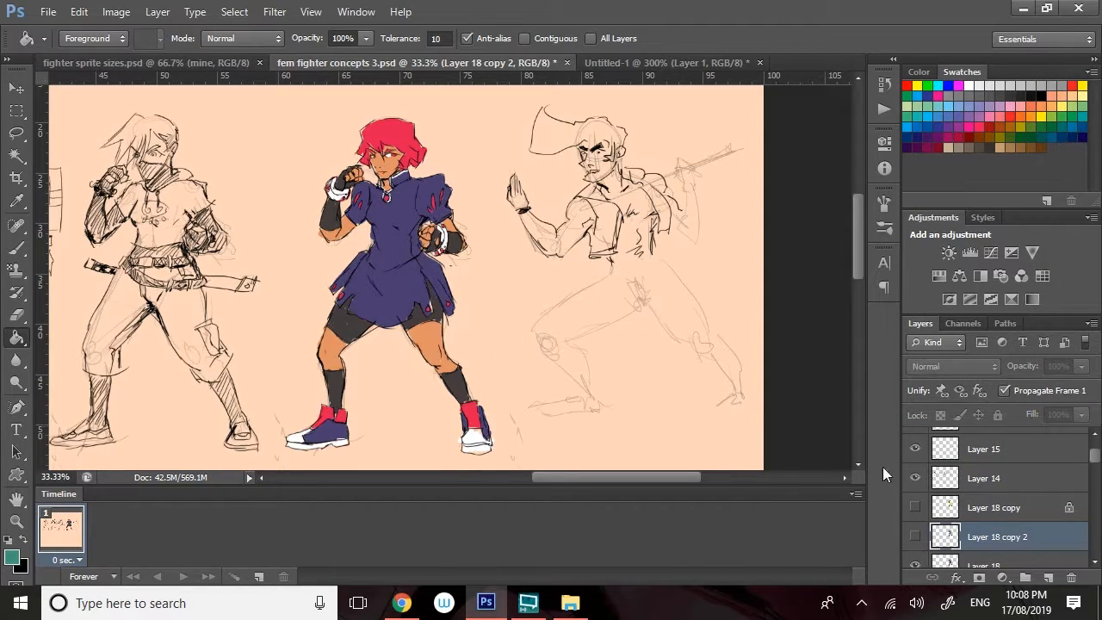
pyautogui.click(915, 538)
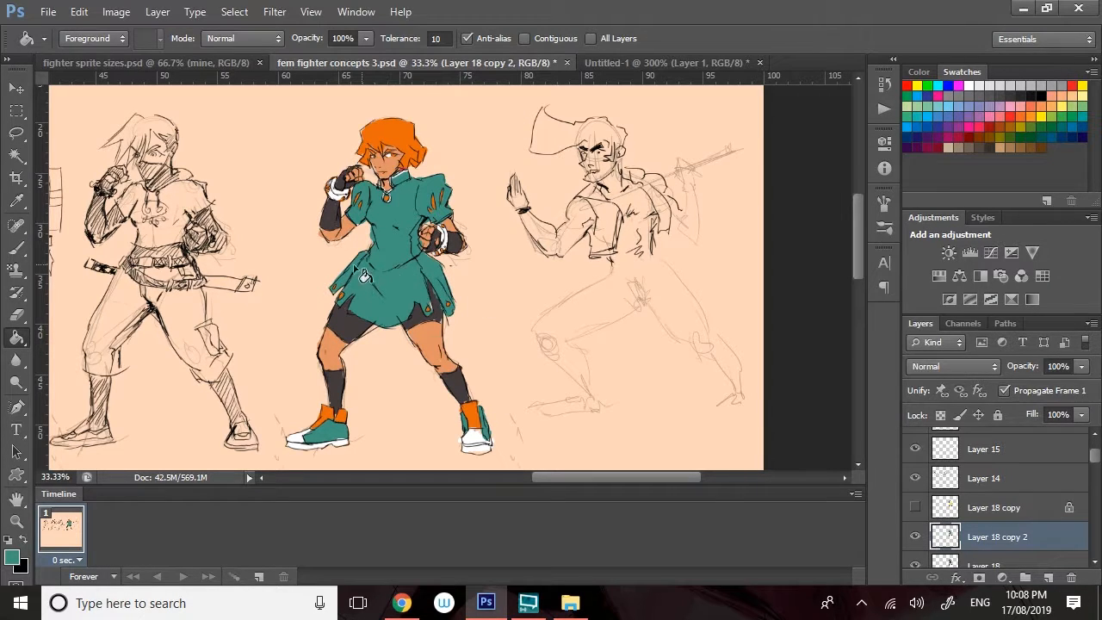
# Try teal on the raised arm's wrap and glove with a contiguous Paint Bucket fill, and restore the sampled dark grey.
pyautogui.click(16, 249)
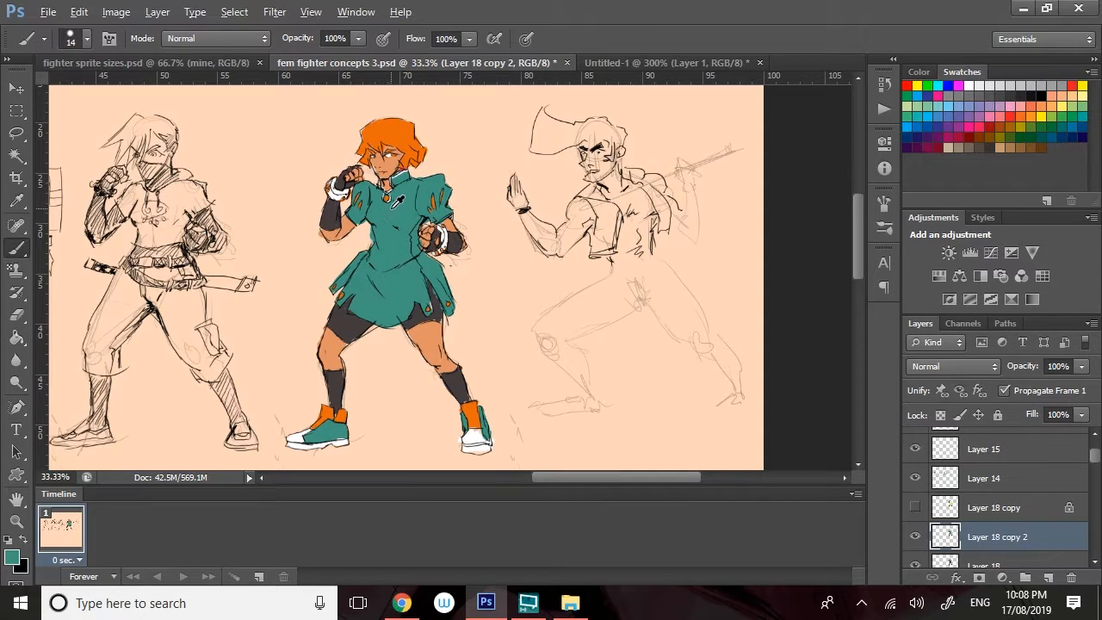
pyautogui.click(18, 336)
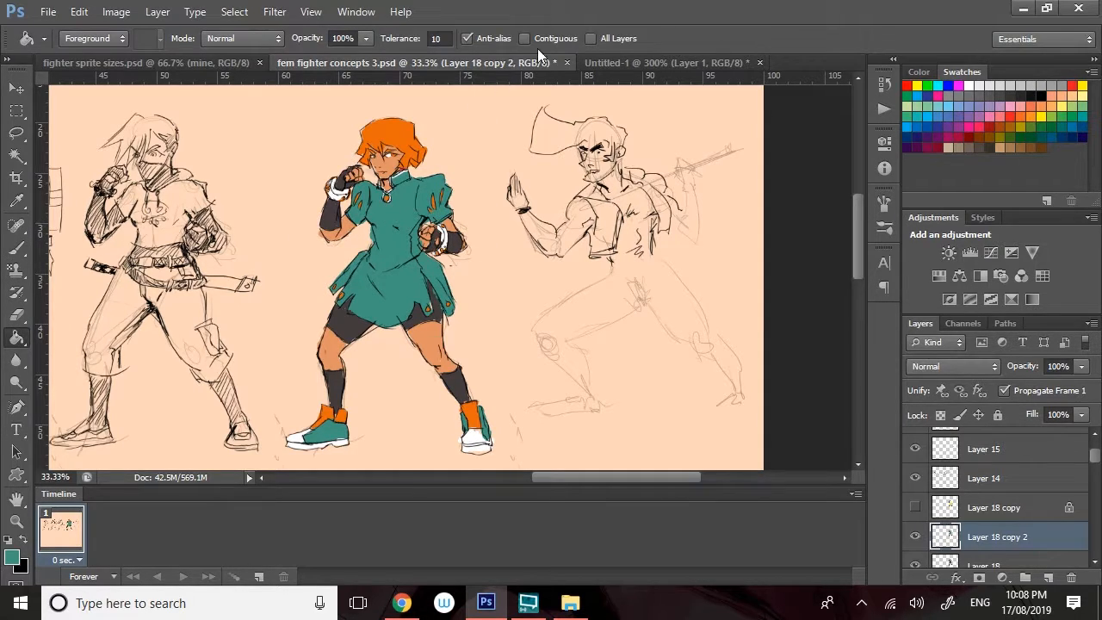
pyautogui.click(336, 222)
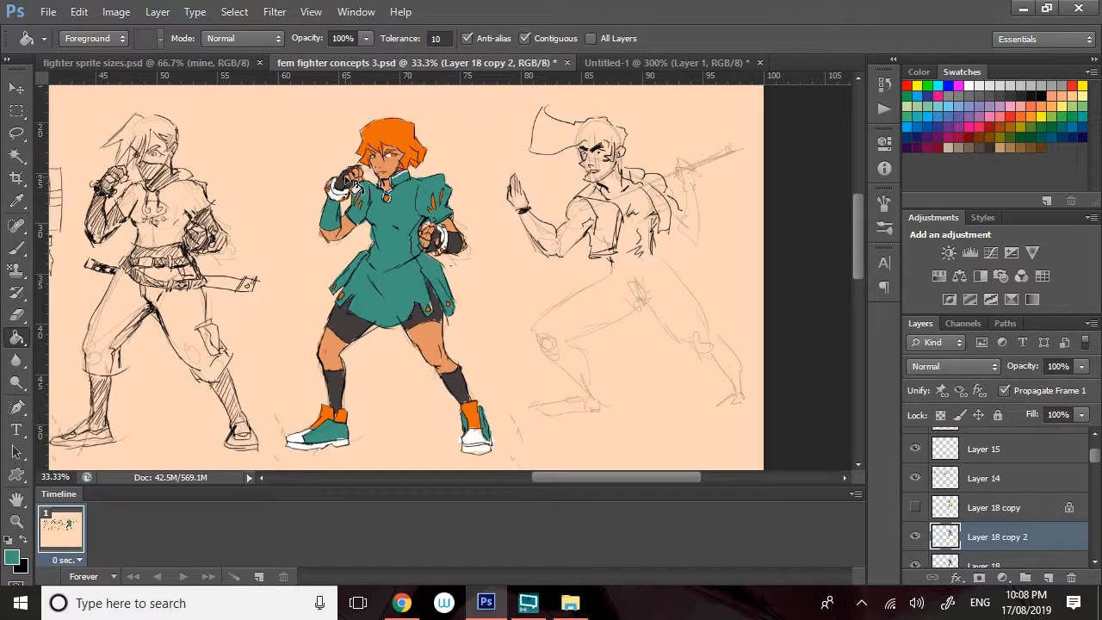
pyautogui.click(349, 180)
pyautogui.hotkey('ctrl', 'z')
pyautogui.keyDown('alt'); pyautogui.click(460, 247); pyautogui.keyUp('alt')
pyautogui.click(334, 241)
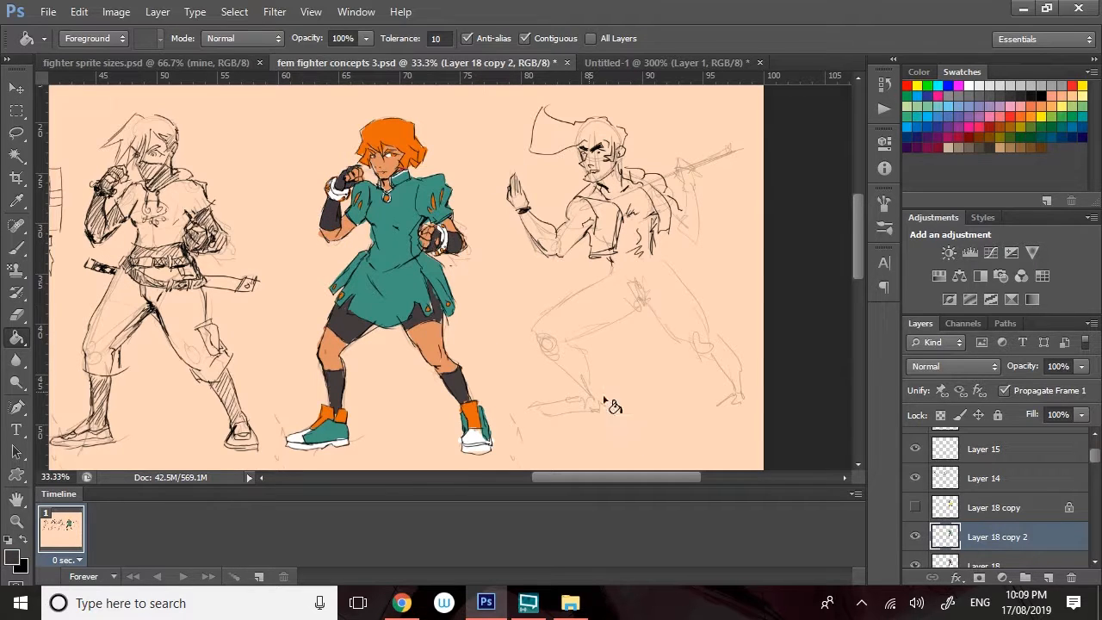
# Toggle the visibility of Layer 18 copy 2 to check its colours against Layer 18 once more.
pyautogui.scroll(-3, 998, 499)
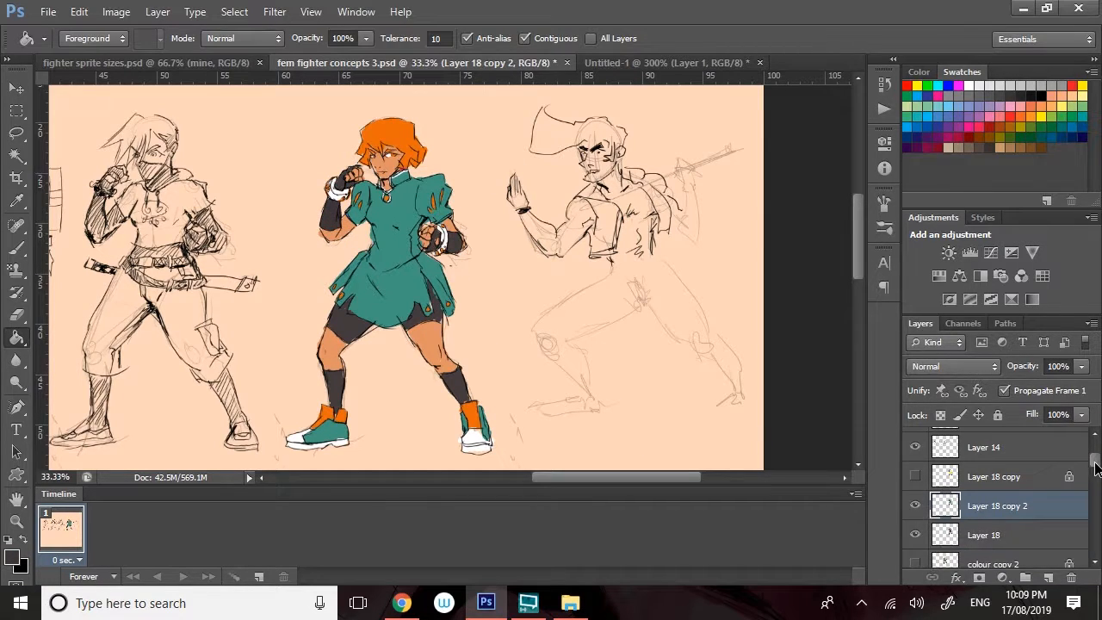
pyautogui.click(915, 471)
pyautogui.click(916, 472)
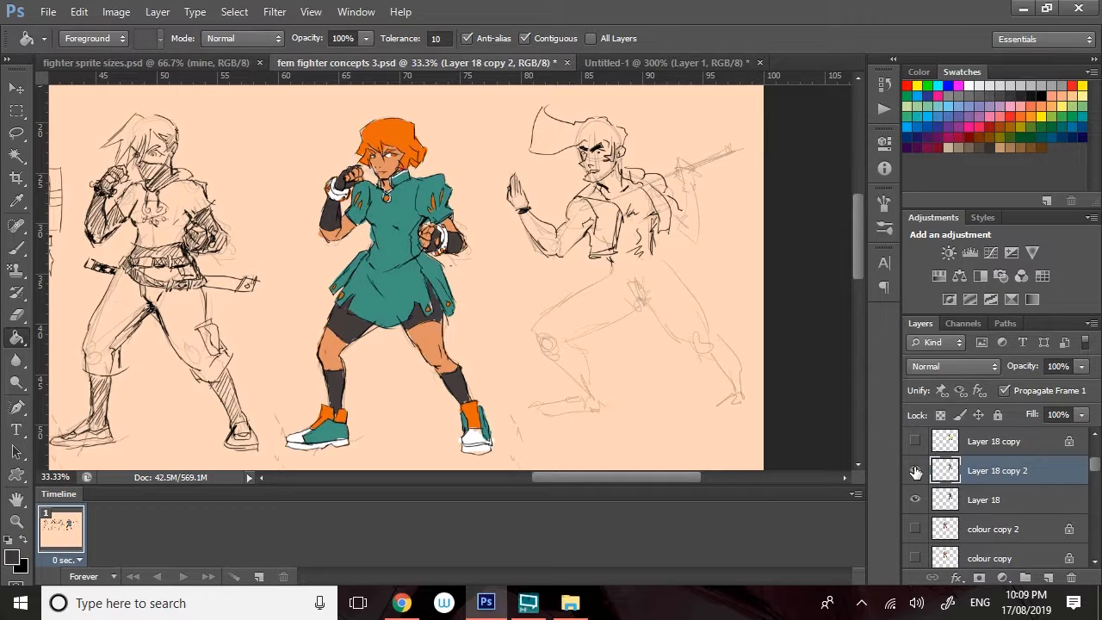